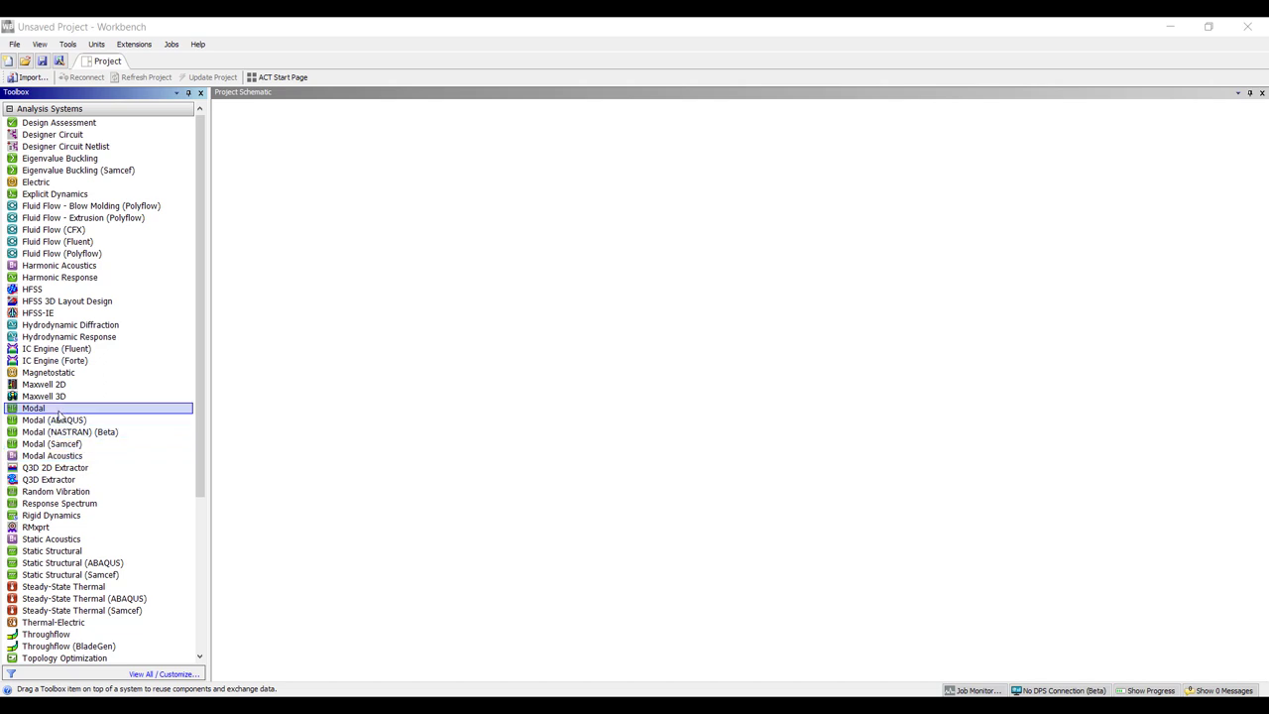
Step: Add a Modal analysis system to the project and attach a Harmonic Response system to its Solution
left_click_drag(39, 407, 288, 174)
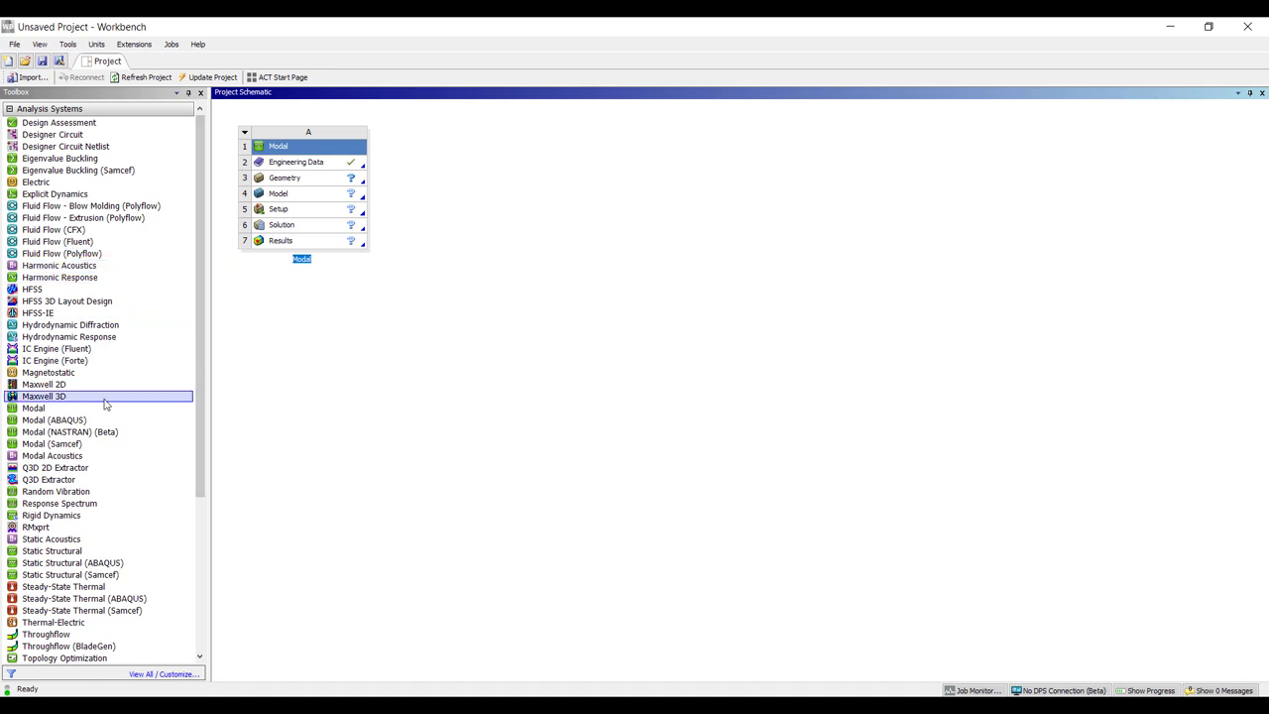
left_click_drag(59, 276, 306, 234)
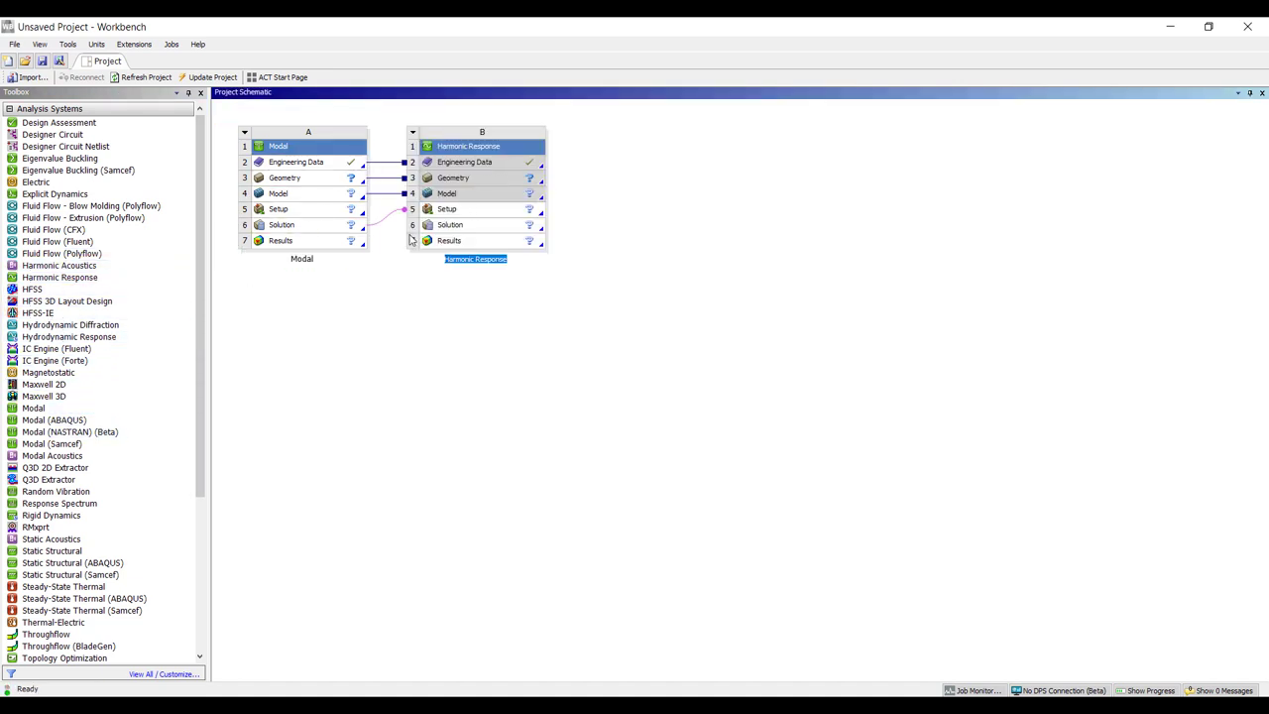
Step: Add a Harmonic Acoustics system sharing the Harmonic Response geometry, and link the Harmonic Response Solution to its Setup
left_click_drag(75, 265, 531, 183)
left_click(739, 409)
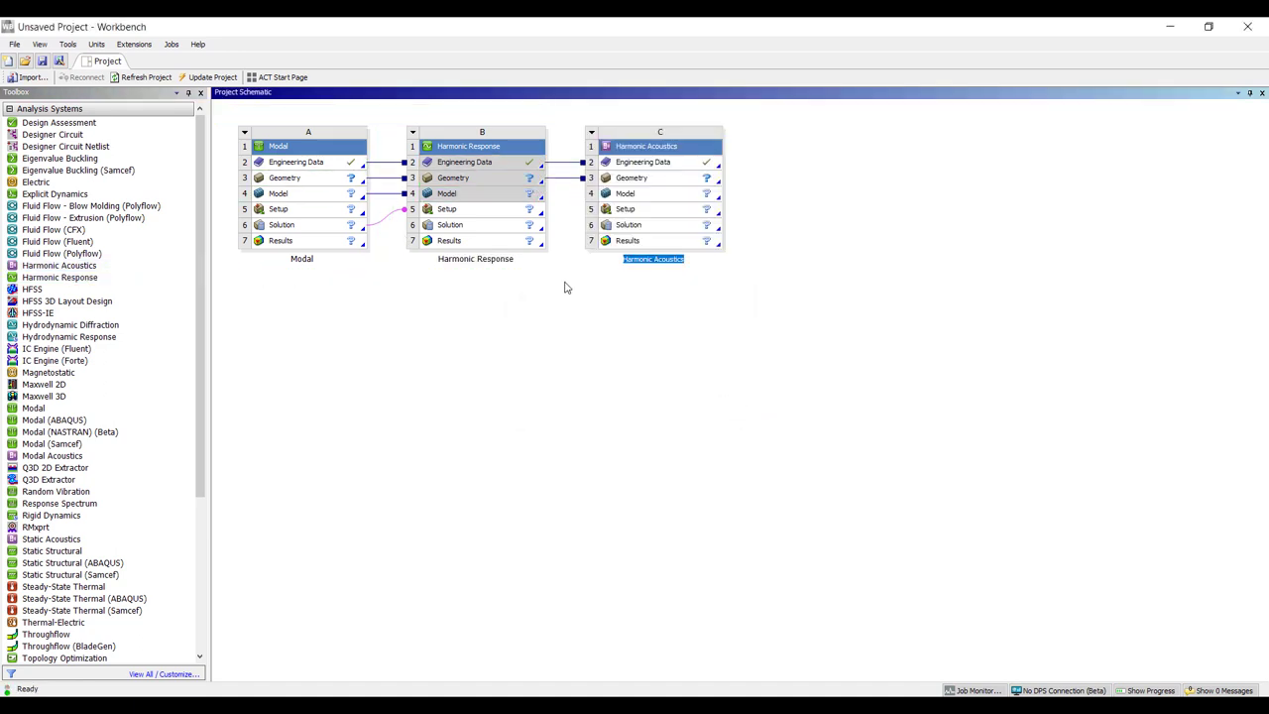
left_click(505, 230)
left_click_drag(608, 228, 518, 216)
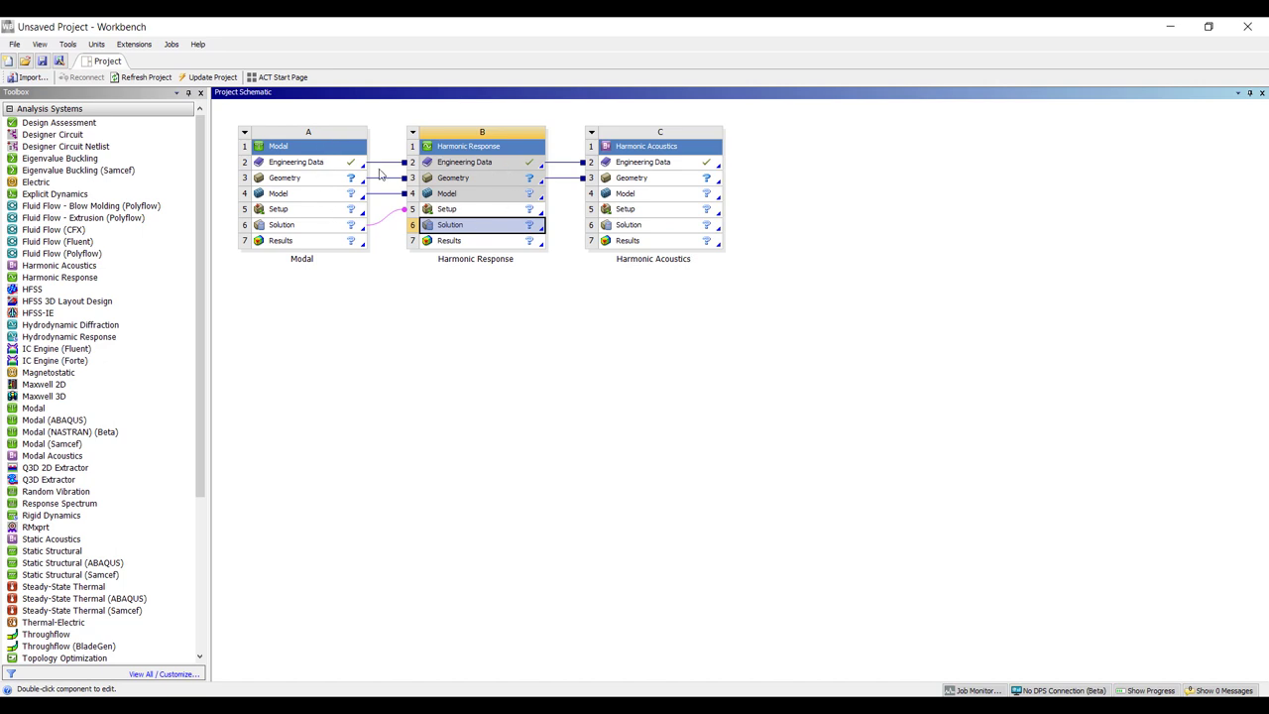
left_click_drag(508, 233, 615, 210)
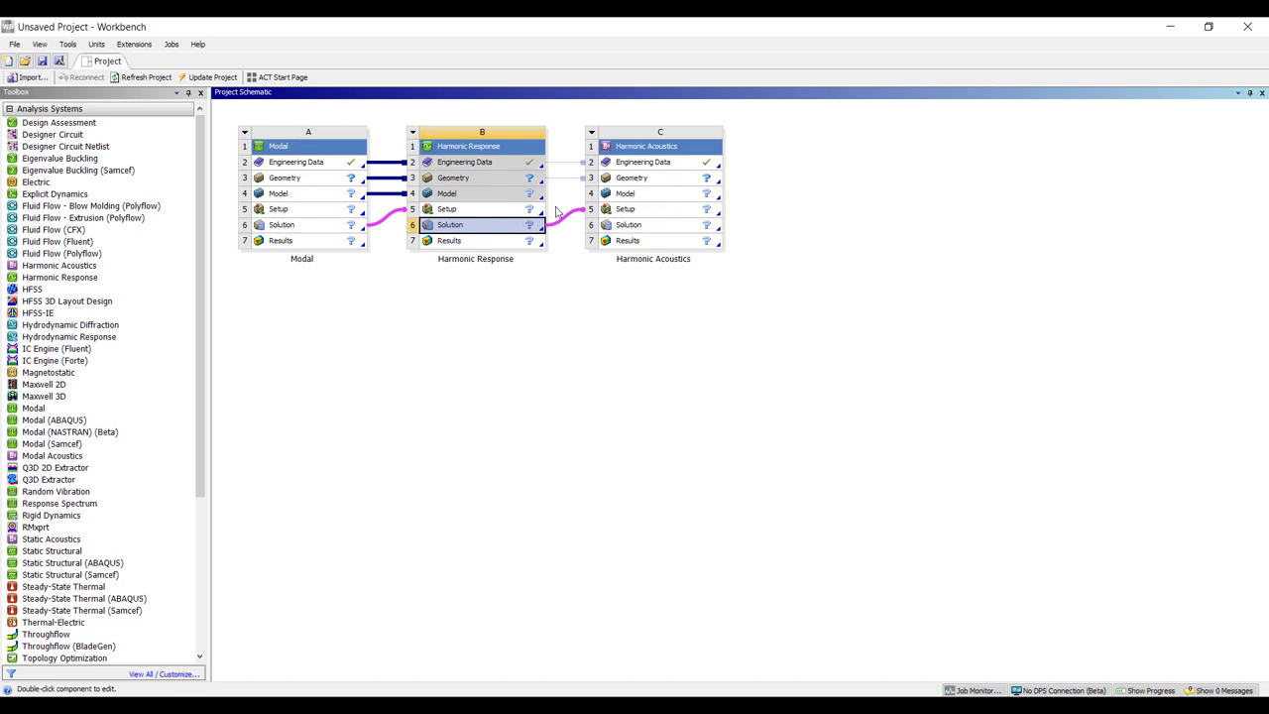
Step: Open the Modal geometry in SpaceClaim and pull an origin-centred rectangle of about 62 × 48 mm into a thin plate
left_click(303, 178)
double_click(302, 178)
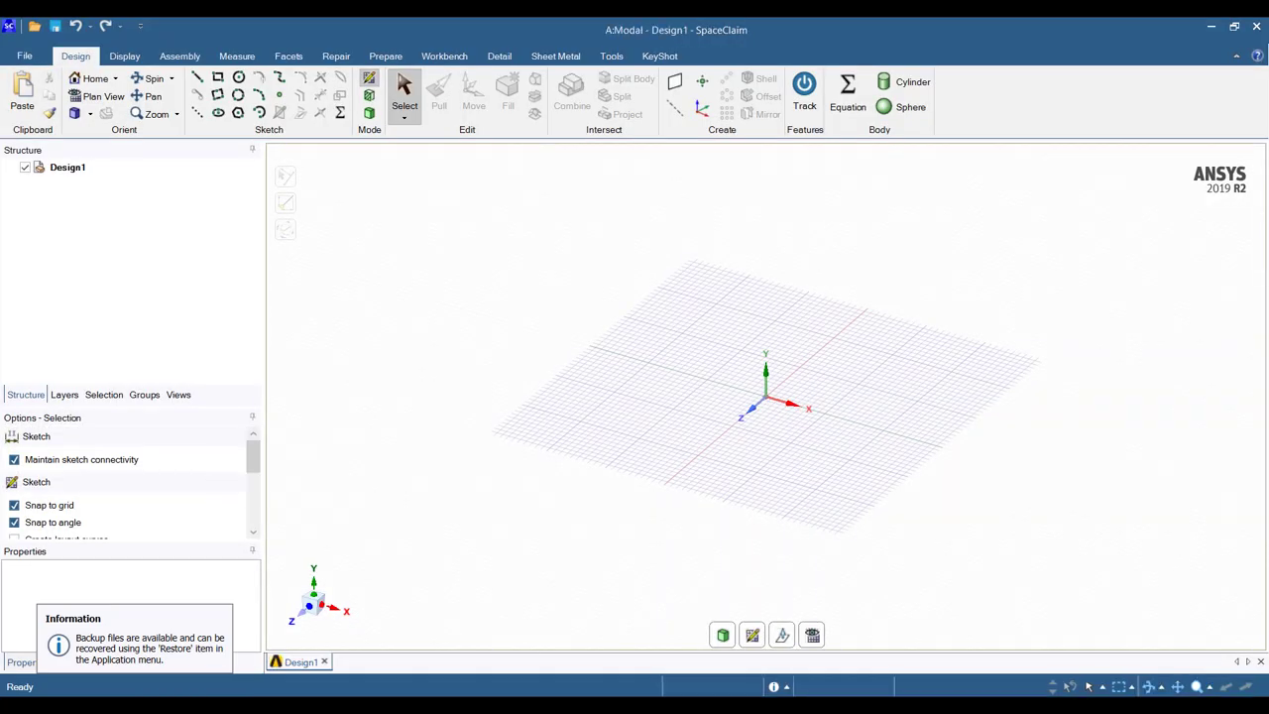
left_click(217, 77)
left_click(62, 461)
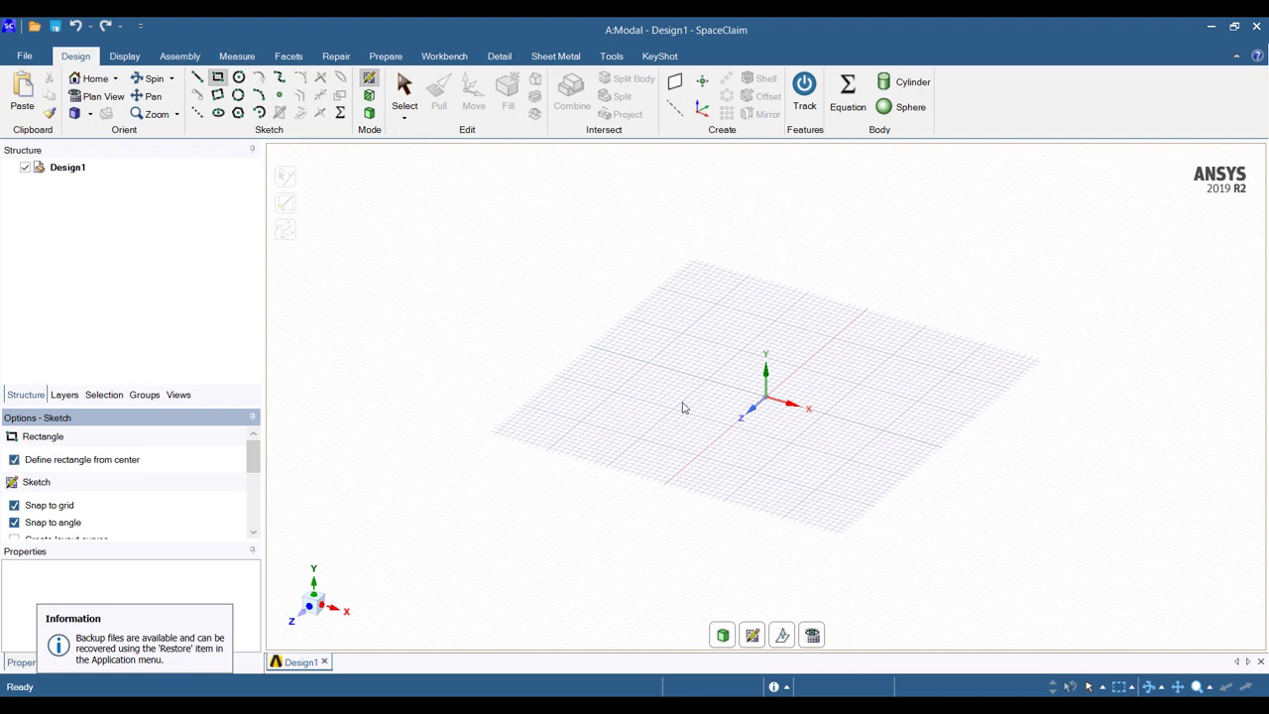
left_click(765, 399)
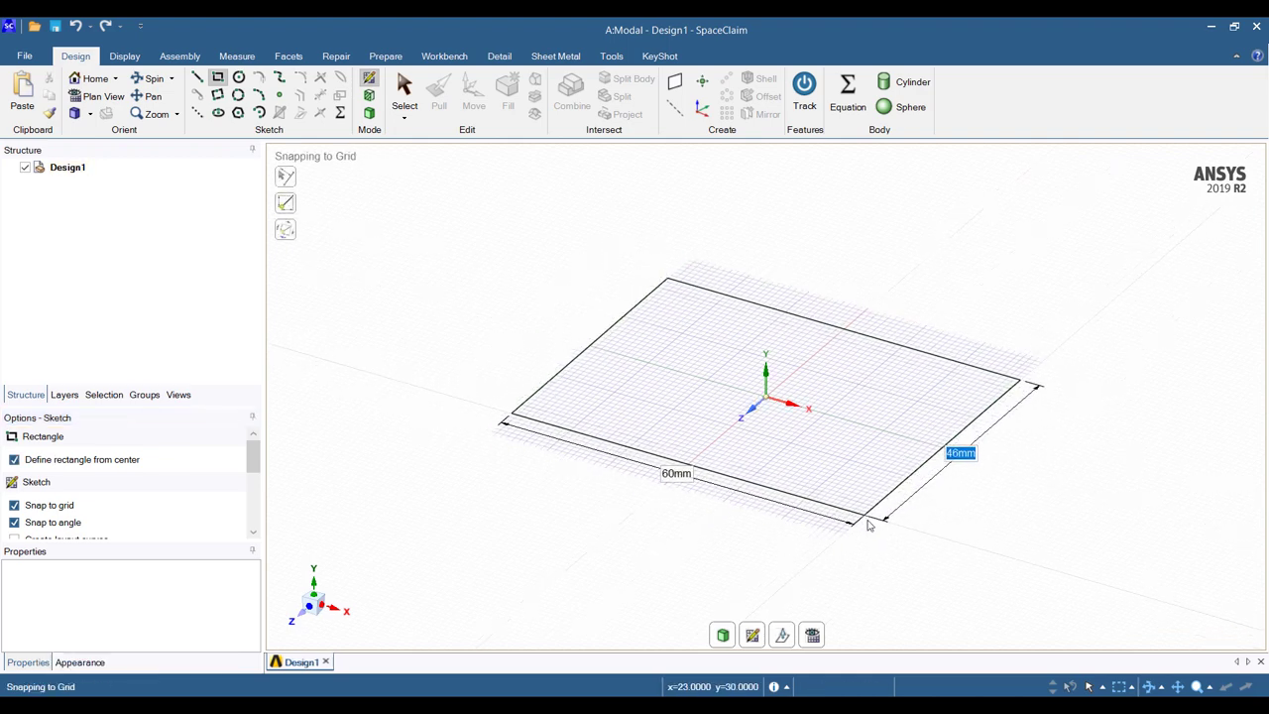
left_click(873, 519)
left_click(438, 94)
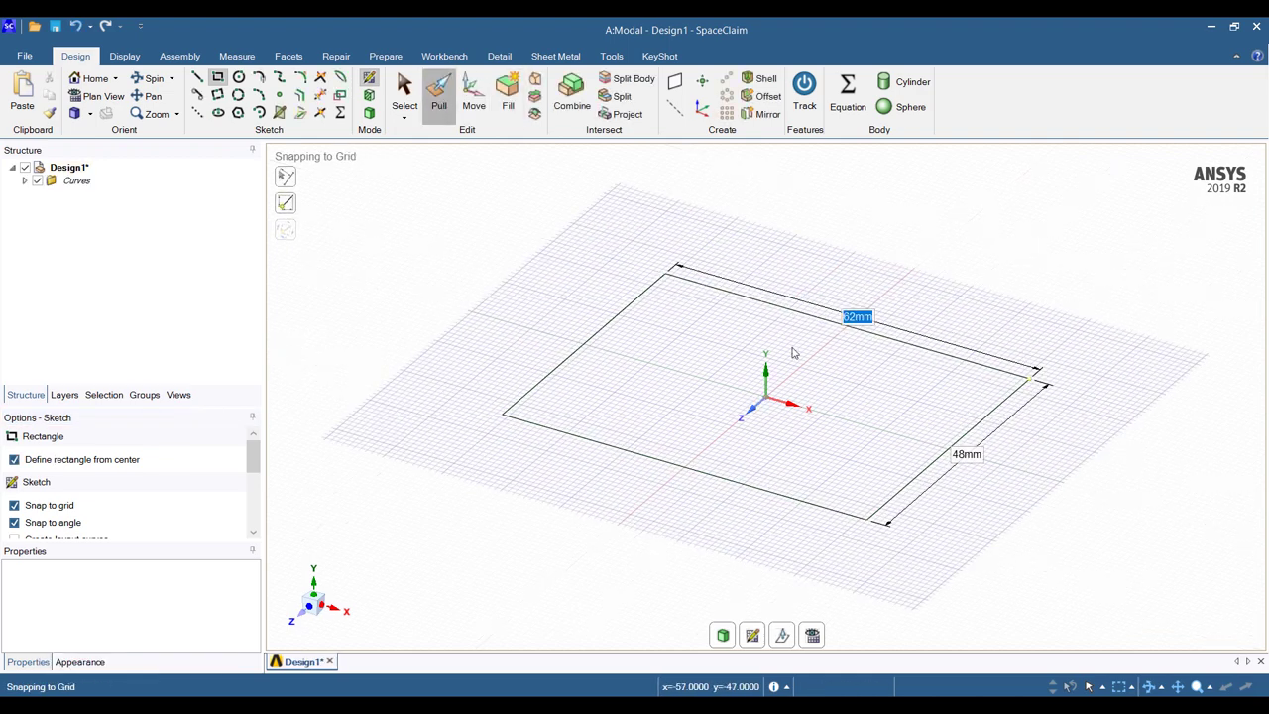
left_click_drag(836, 444, 836, 432)
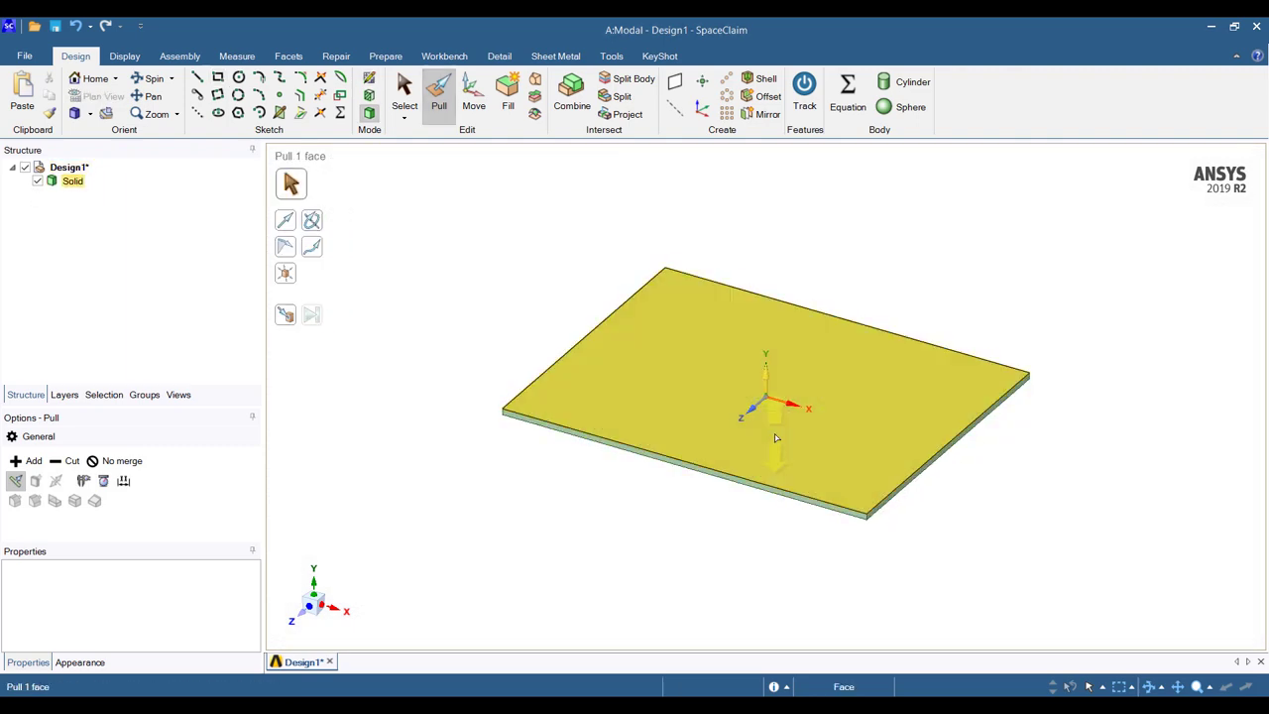
Step: Sketch a 5 mm diameter circle centred at the origin on the plate's underside and imprint it on the face
middle_click_drag(691, 430, 732, 165)
left_click(684, 377)
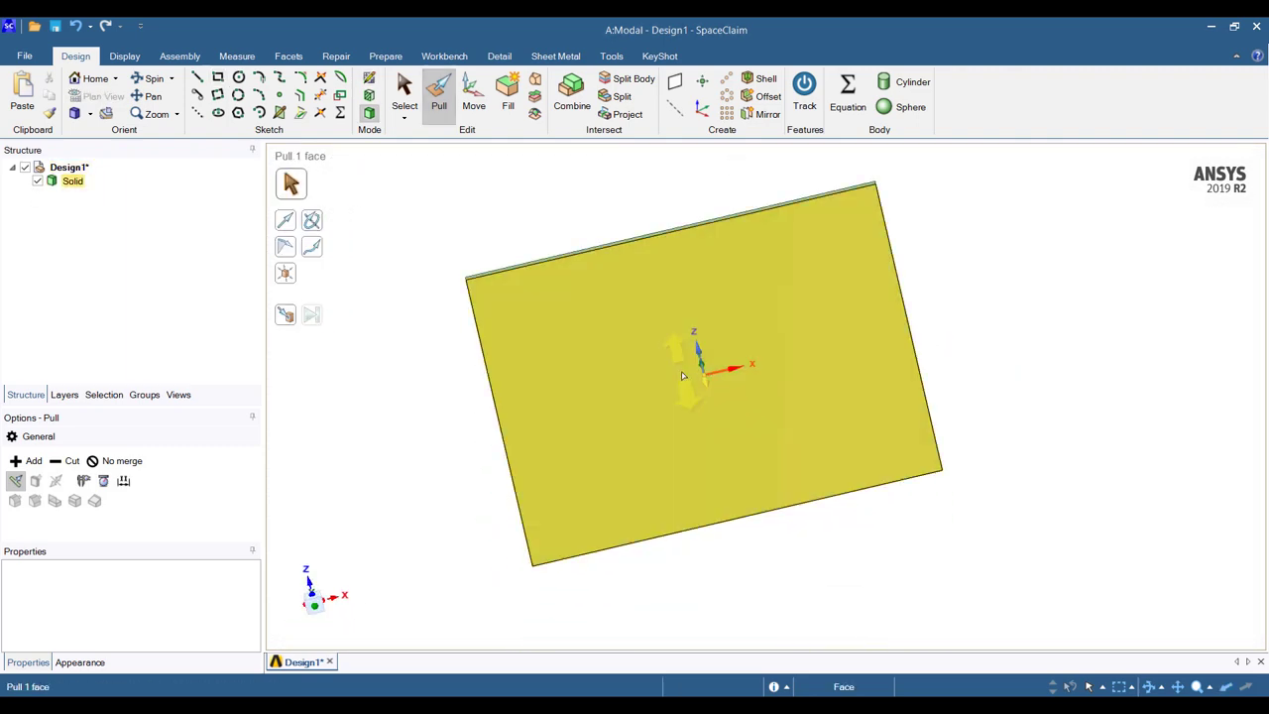
left_click(369, 78)
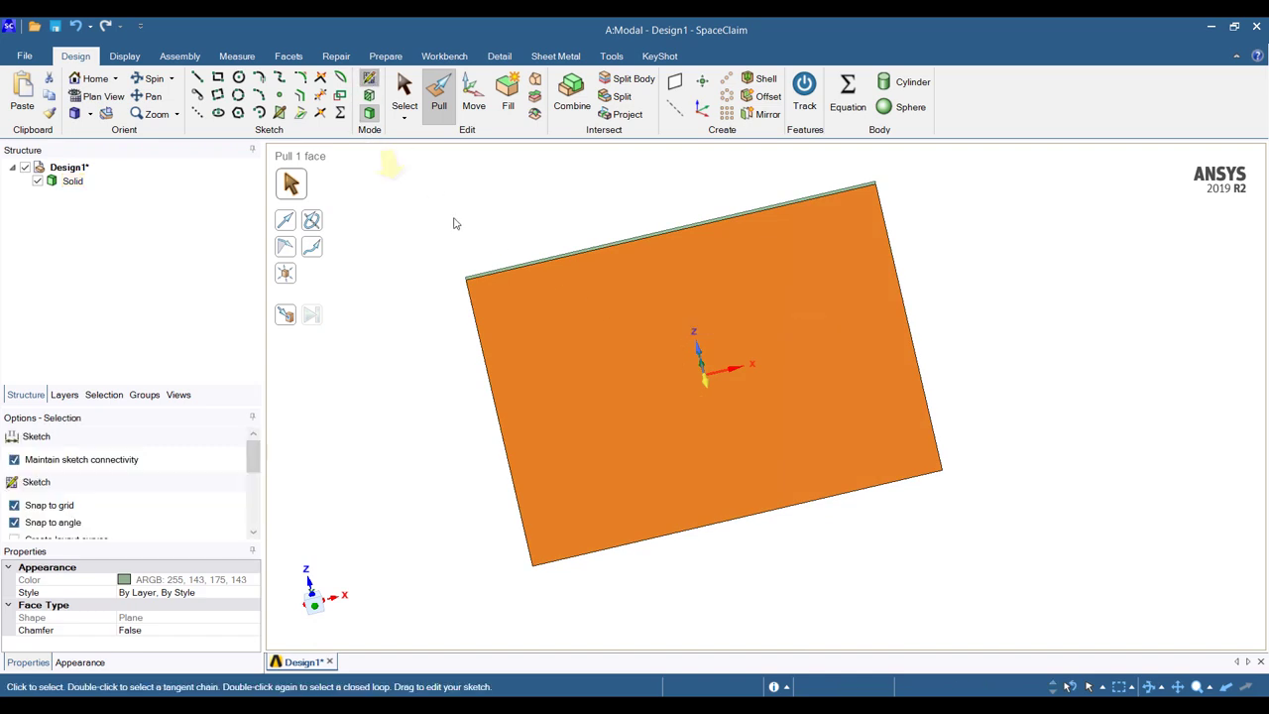
left_click(238, 77)
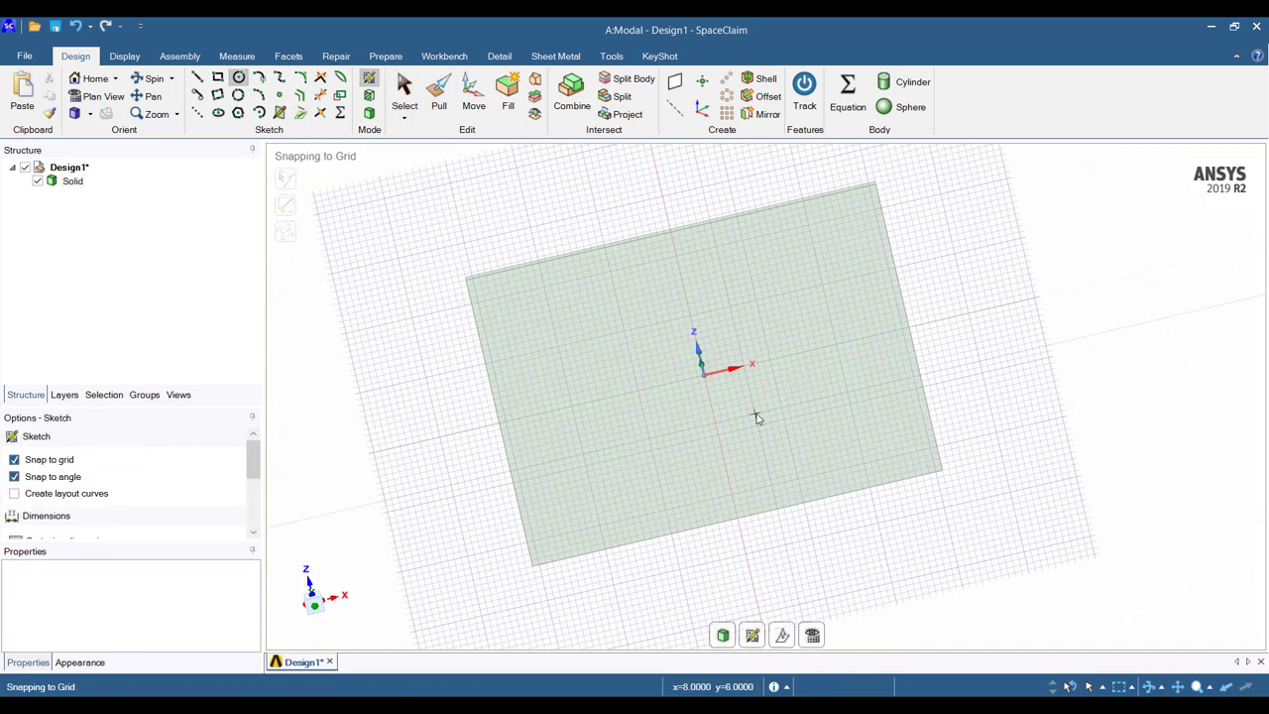
left_click(704, 377)
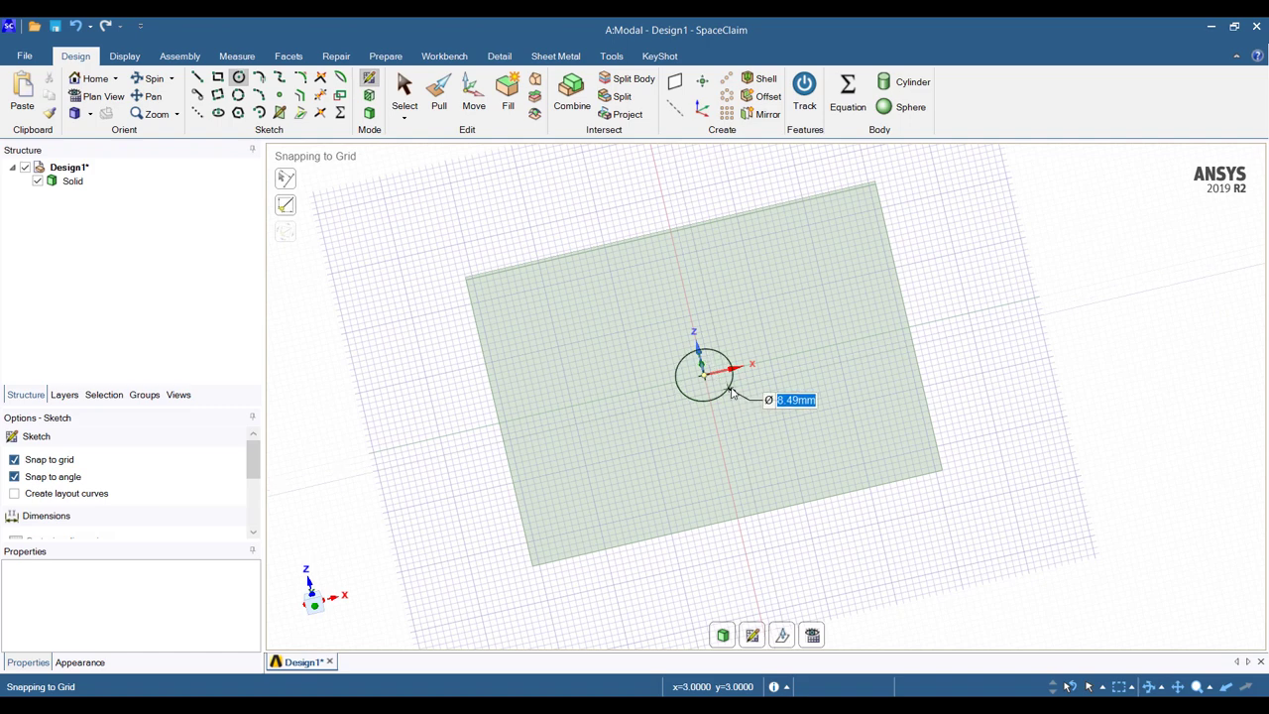
type("5")
key("Return")
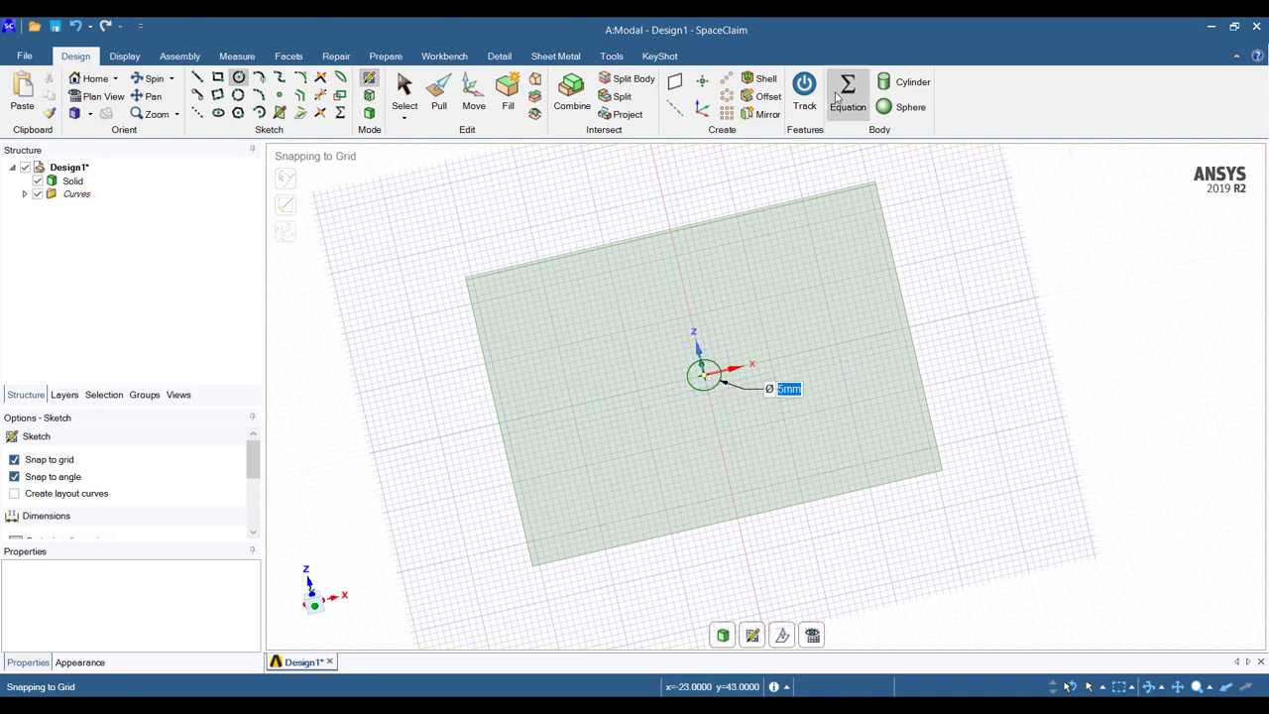
key("p")
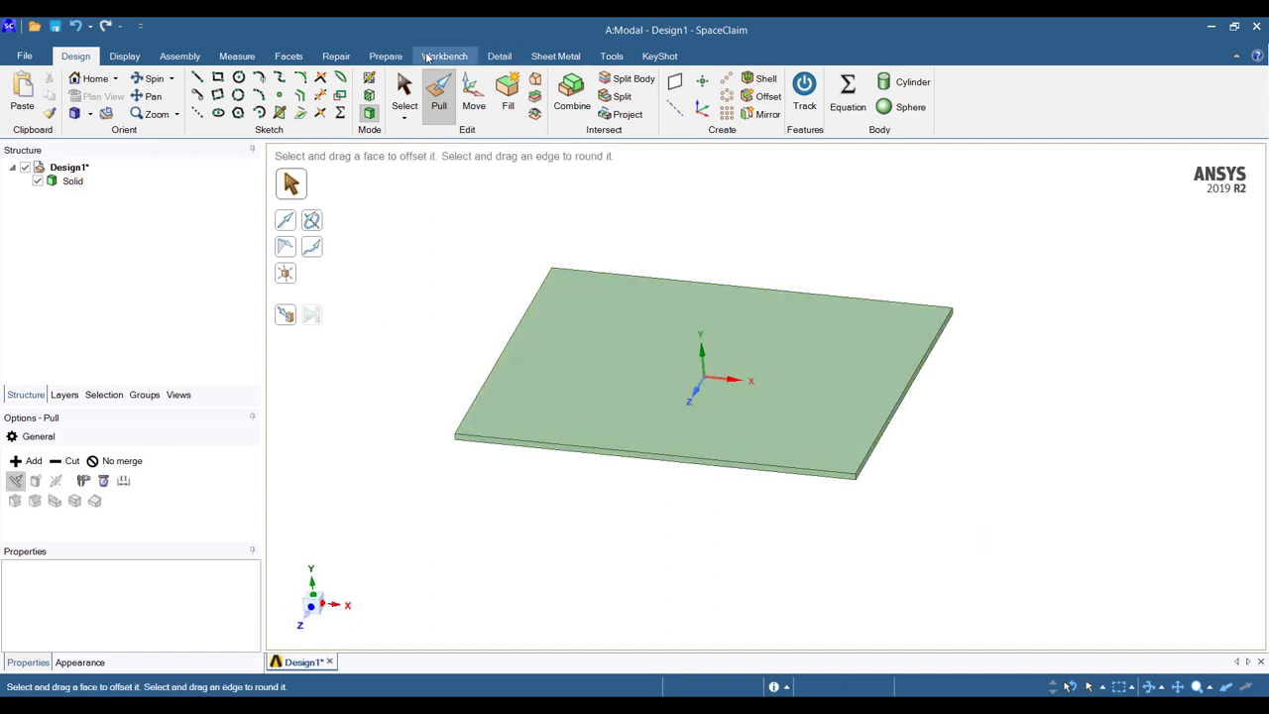
Step: Create a box enclosure around the plate with a default cushion of 100%
left_click(386, 56)
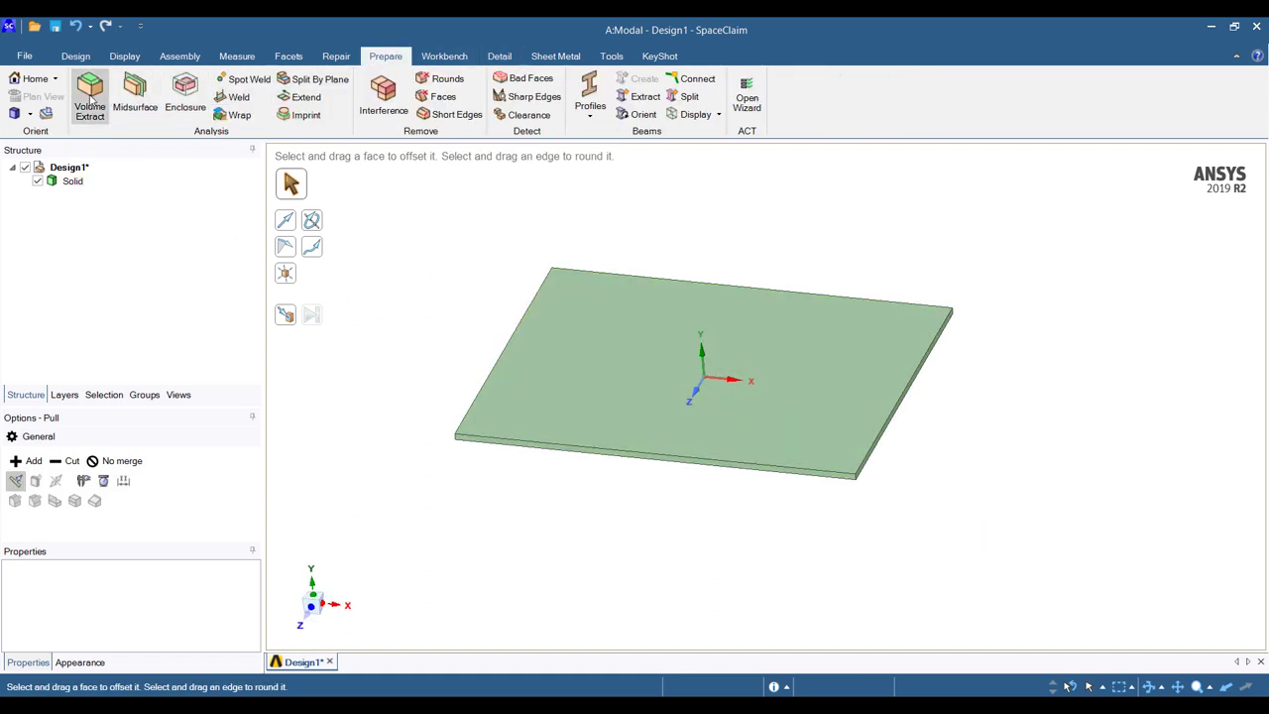
left_click(184, 94)
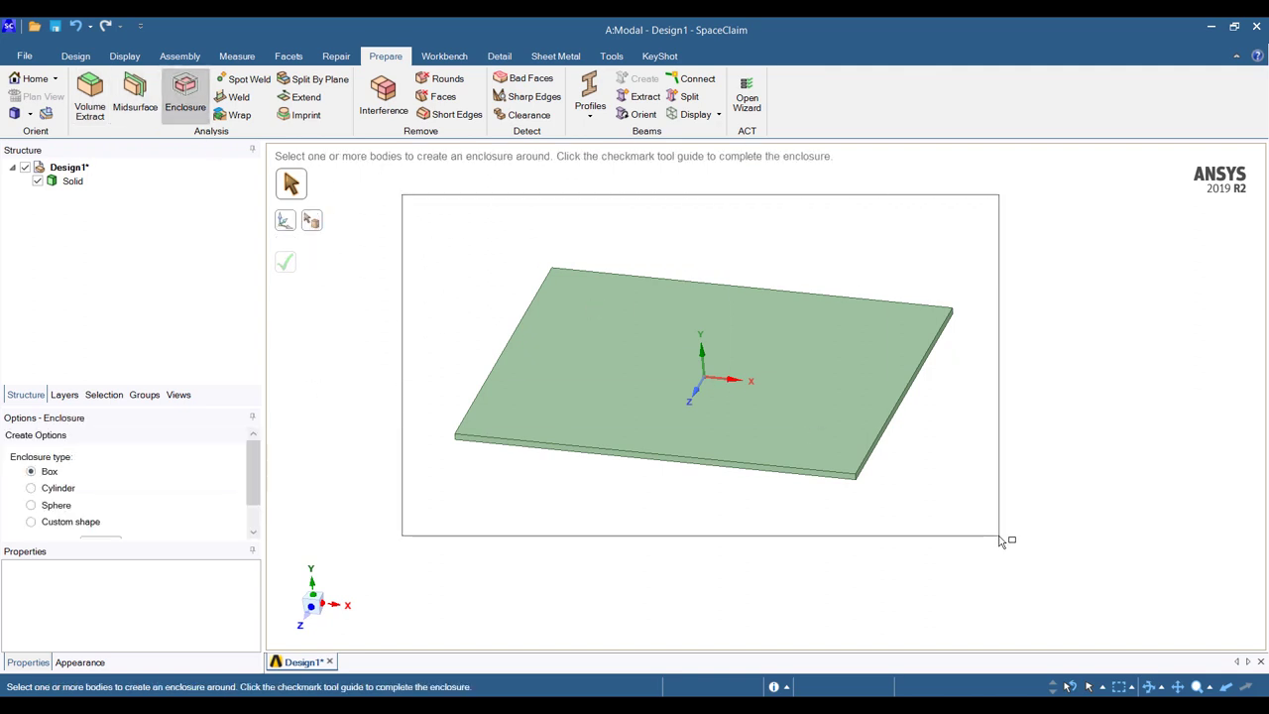
left_click(595, 308)
scroll(106, 508, "down", 1)
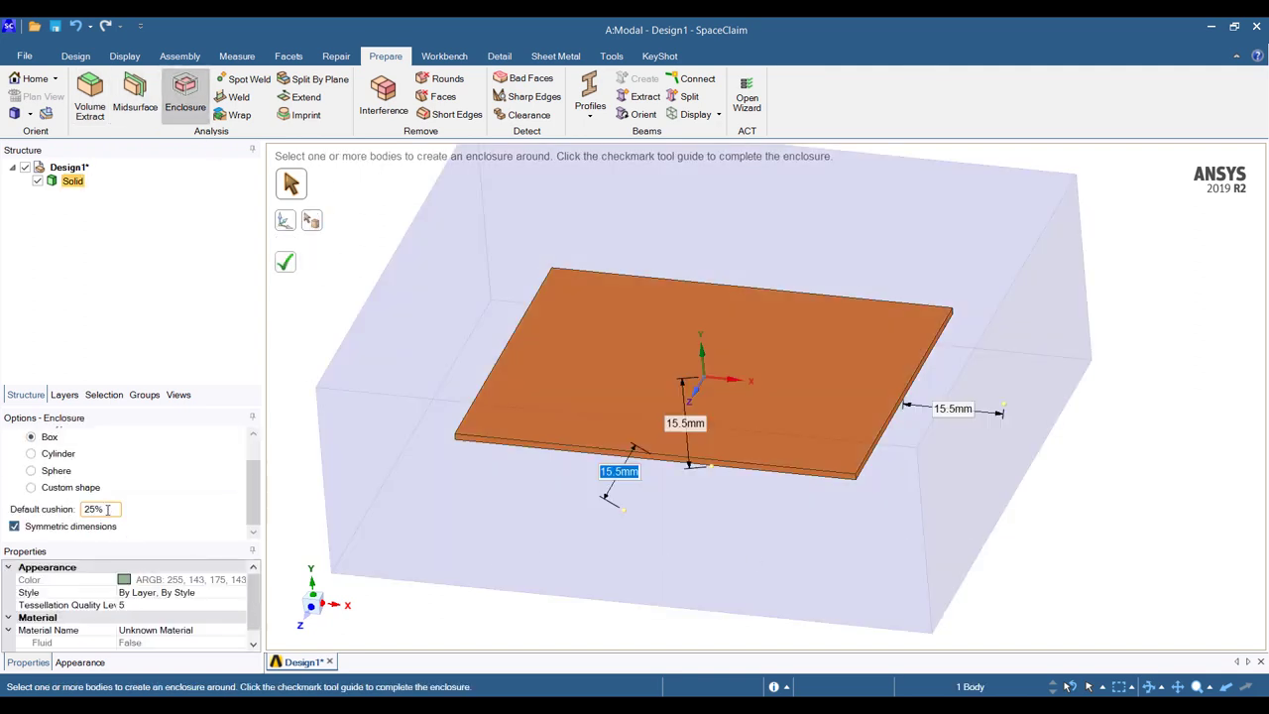
left_click(107, 509)
type("100")
key("Return")
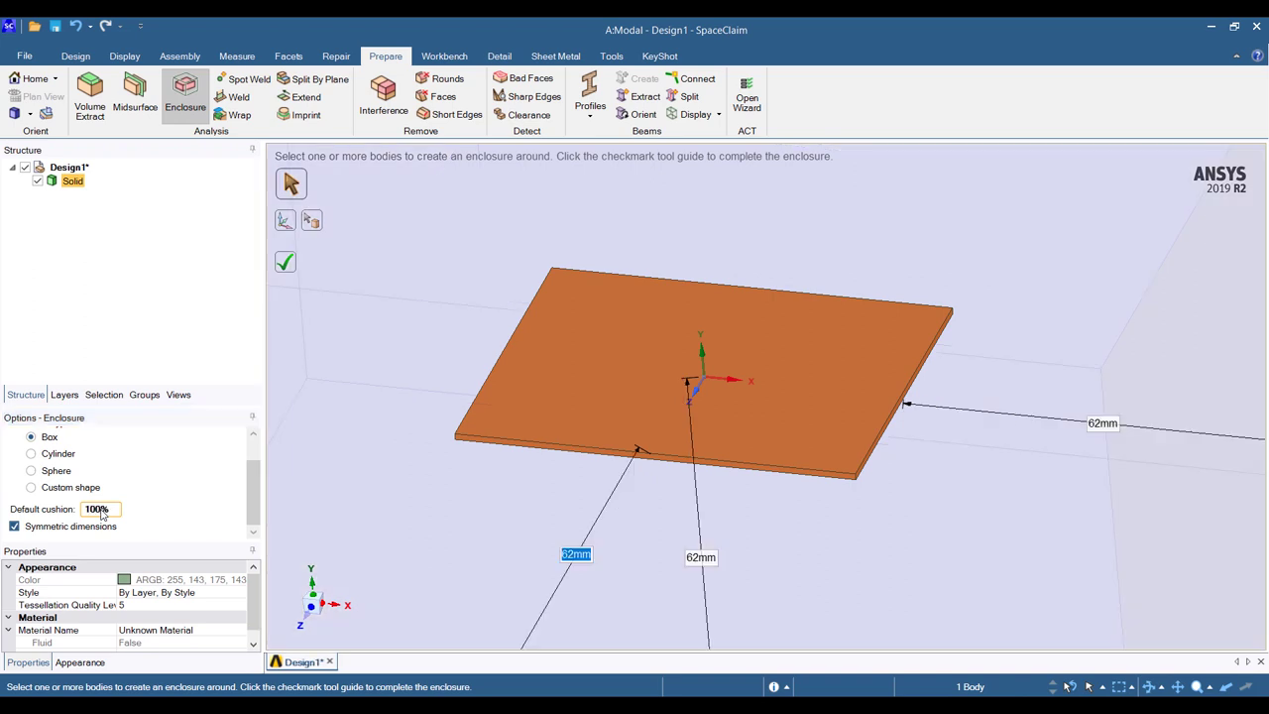
scroll(776, 382, "down", 5)
middle_click_drag(720, 305, 691, 300)
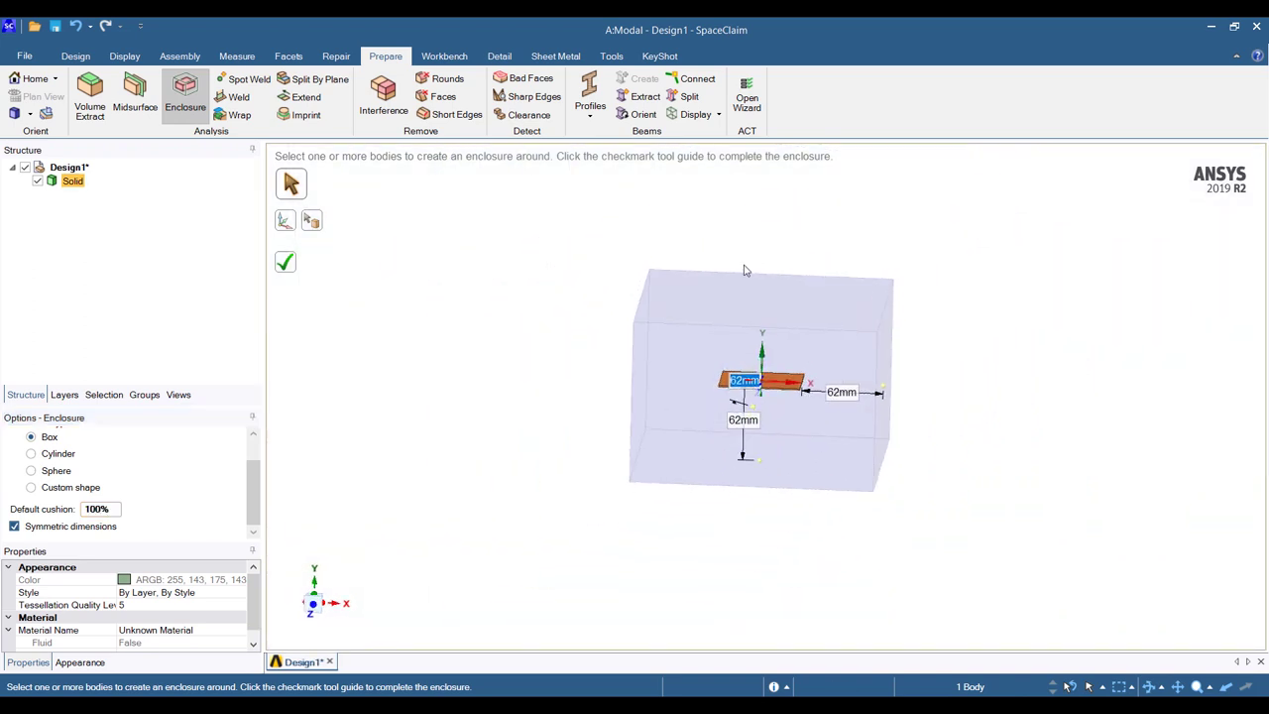
left_click(977, 498)
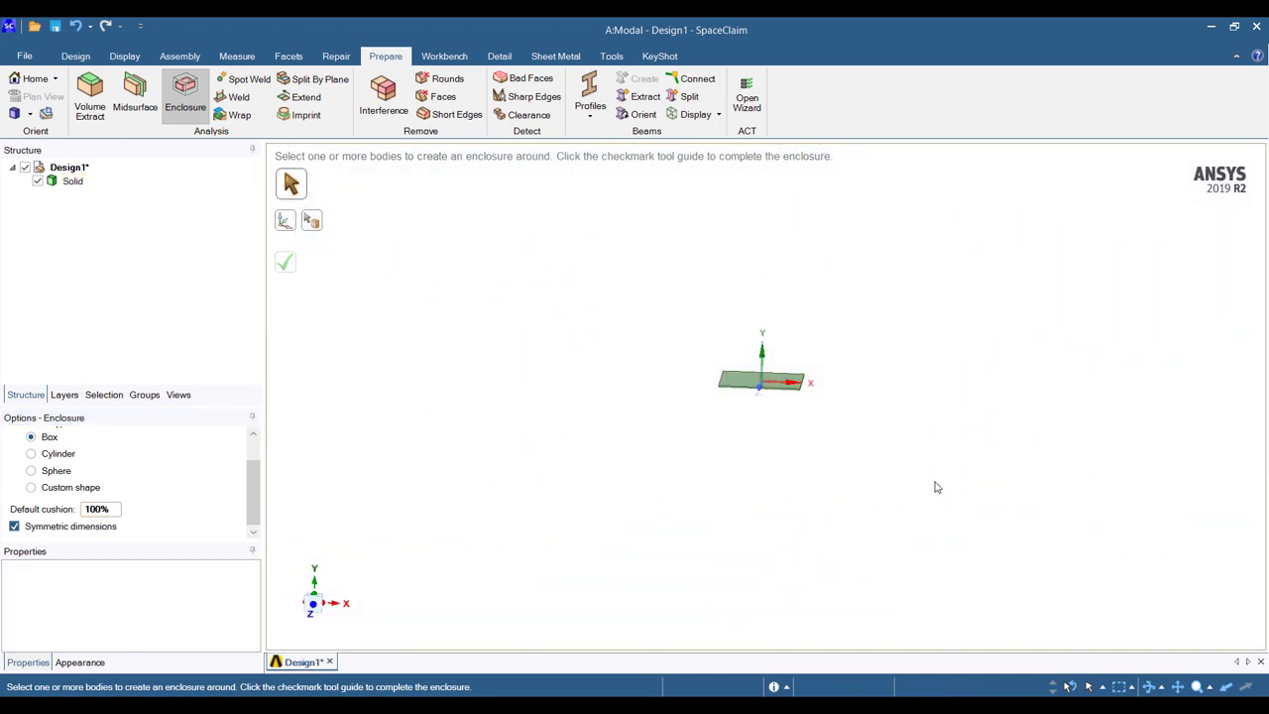
left_click(285, 262)
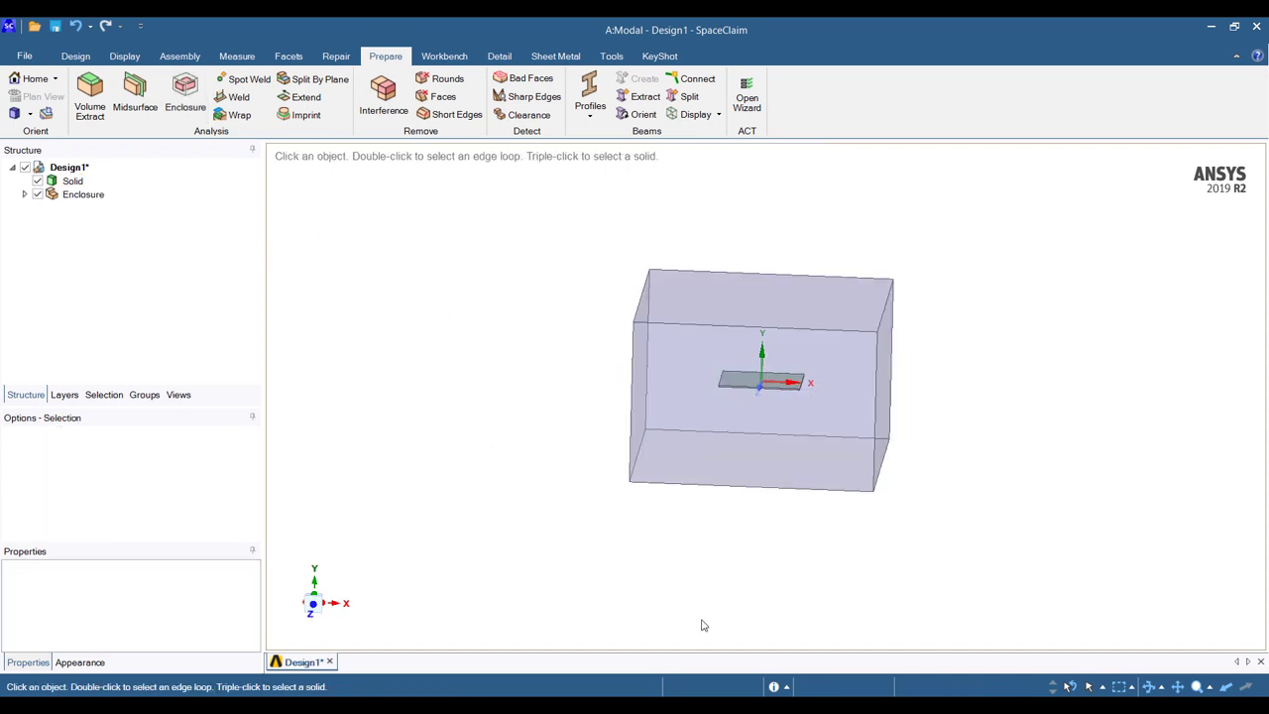
Step: Return to Workbench, open the Modal system's model in Mechanical, and suppress the enclosure body
left_click(629, 695)
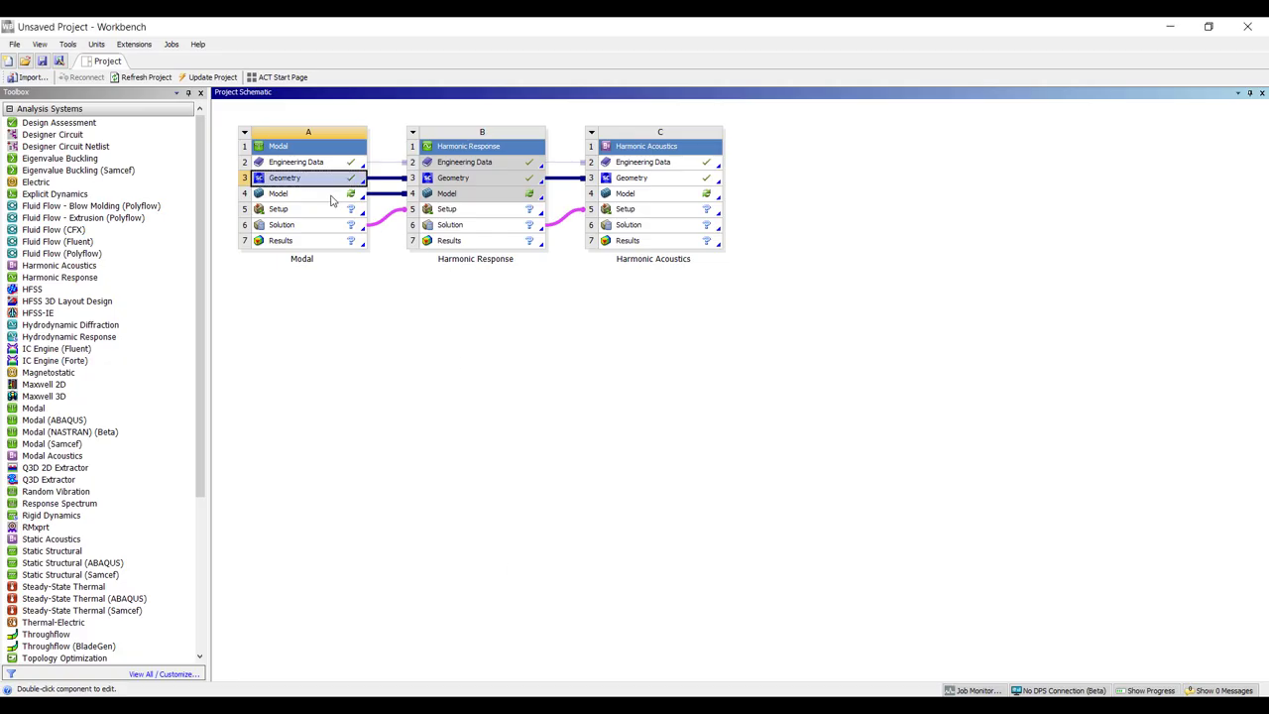
double_click(332, 200)
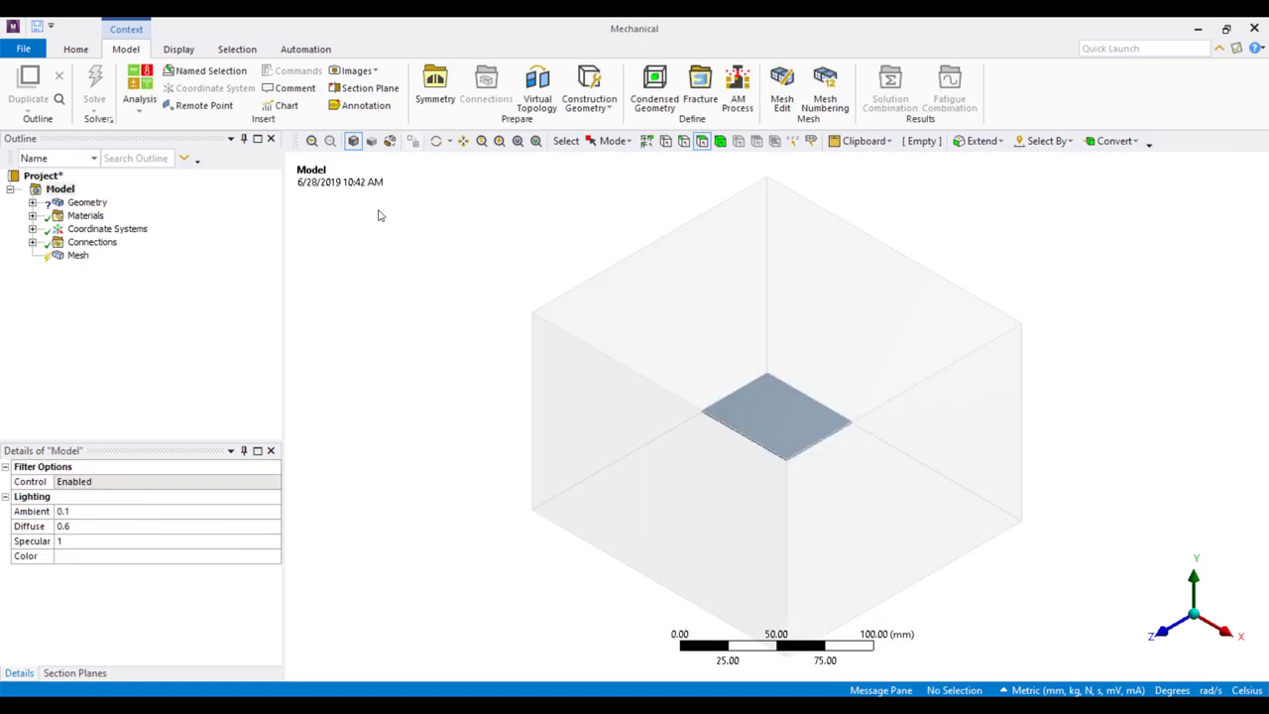
left_click(711, 316)
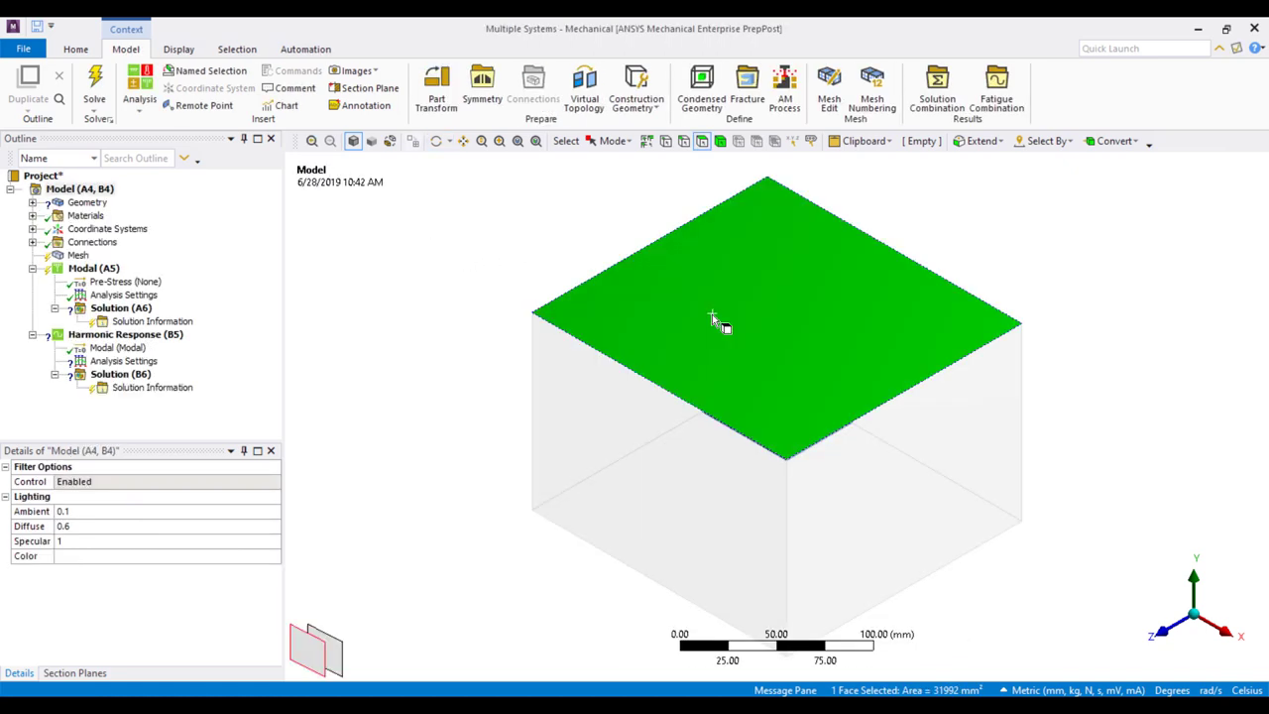
middle_click_drag(712, 316, 664, 289, "ctrl")
right_click(664, 290)
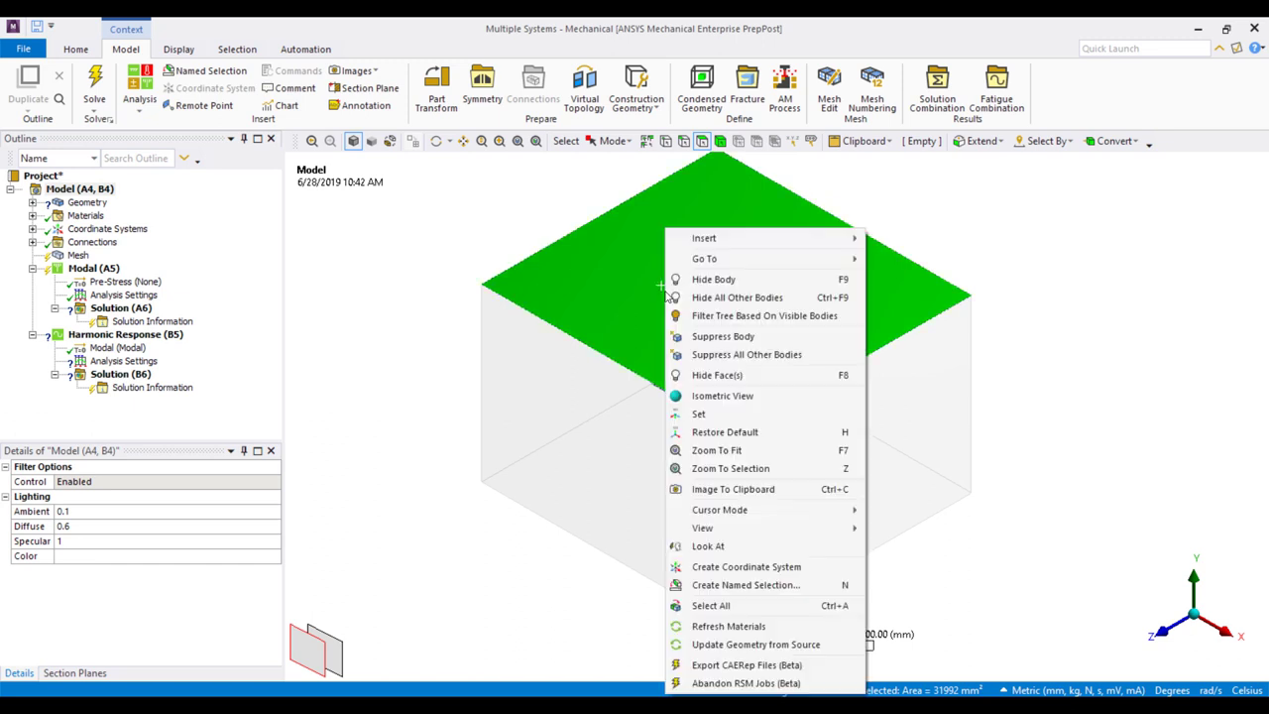
left_click(722, 336)
Step: Assign the Polystyrene (PS) material to the plate body and open that material's property data
middle_click_drag(626, 356, 754, 290)
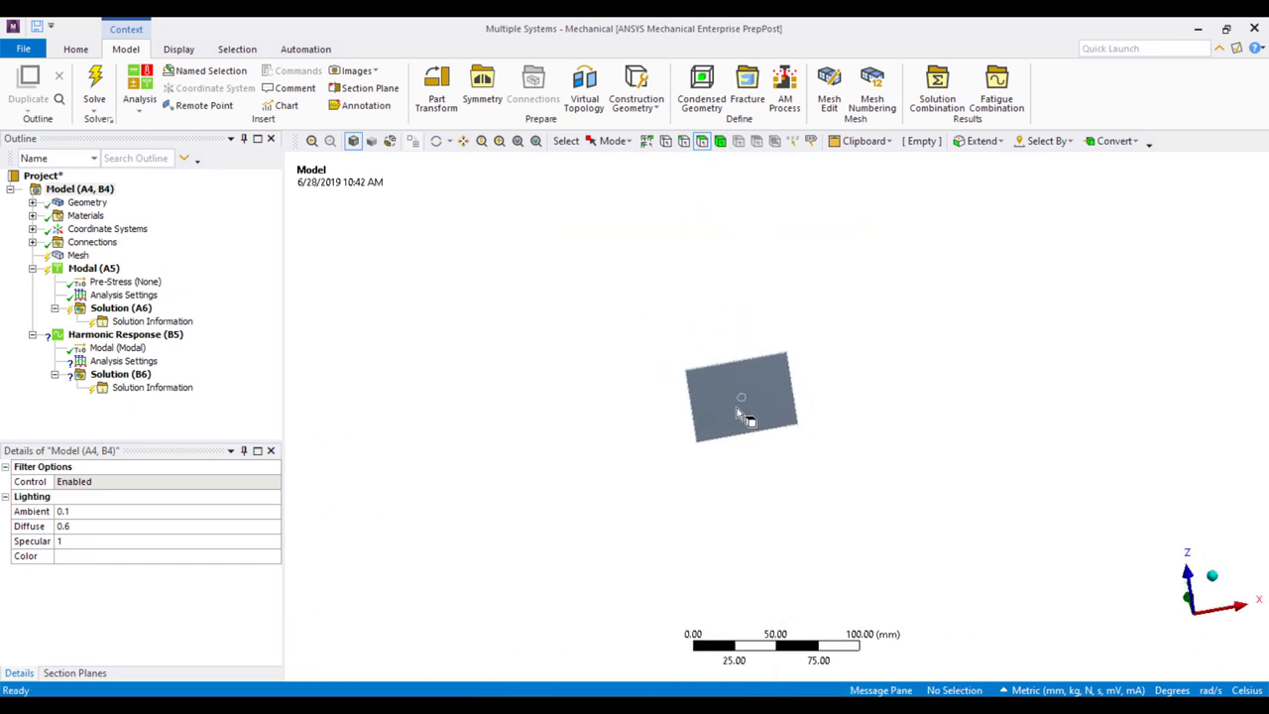
scroll(738, 396, "up", 3)
left_click(33, 202)
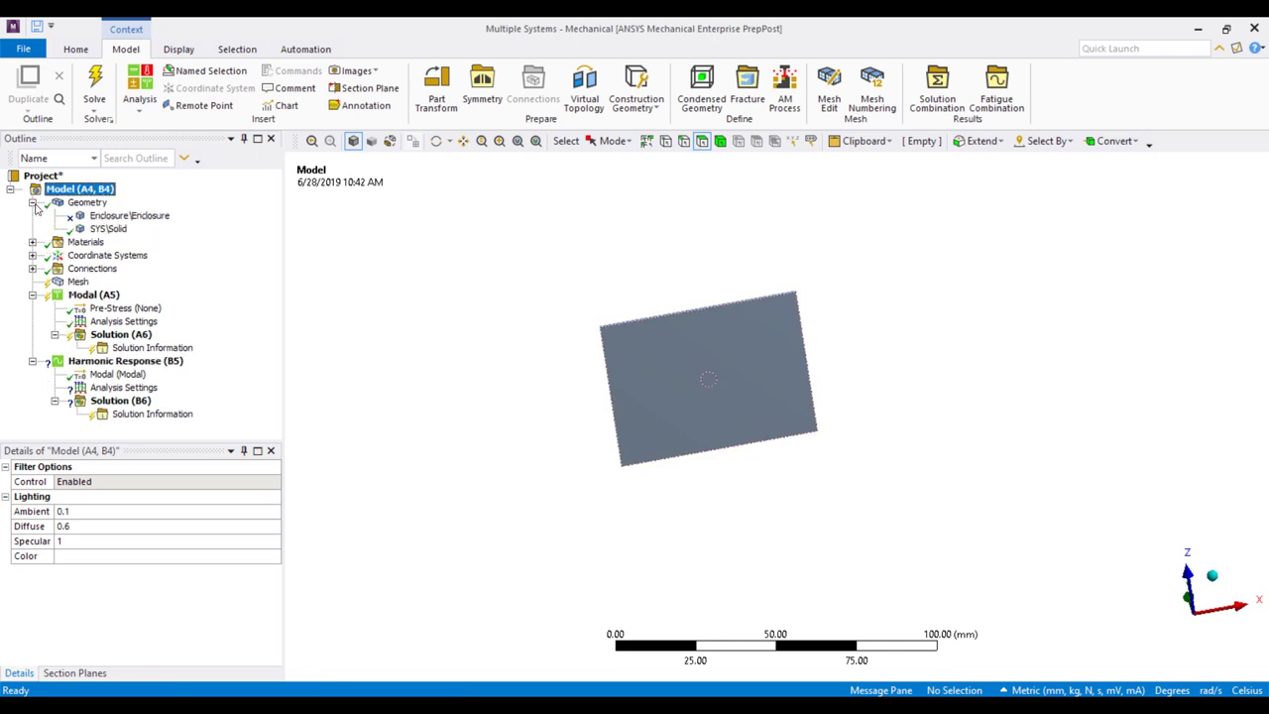
left_click(108, 228)
left_click(241, 604)
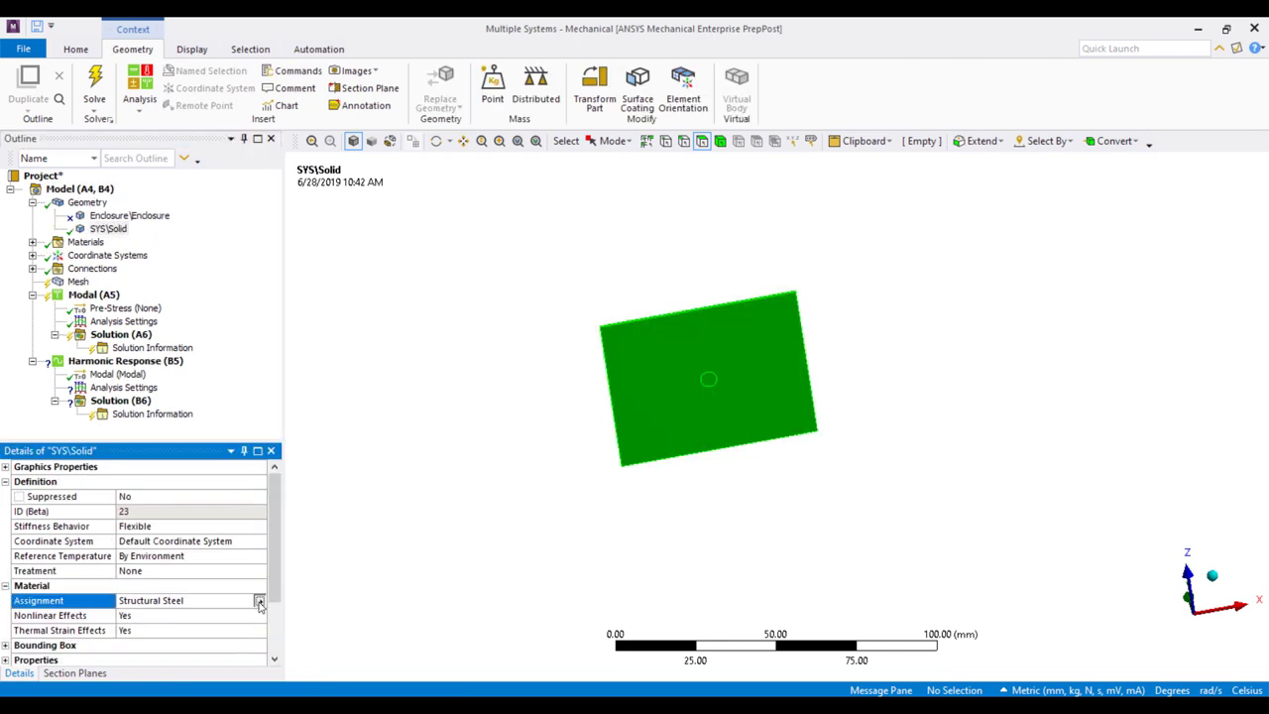
left_click(258, 601)
left_click(372, 295)
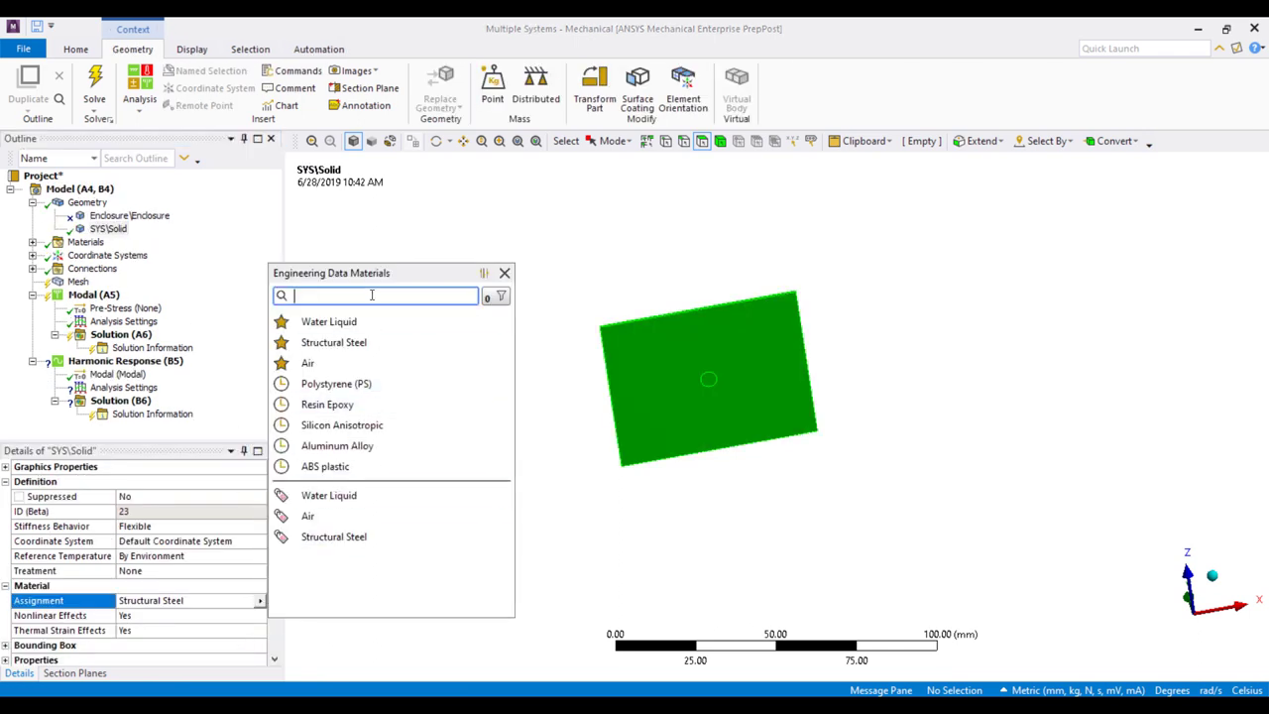
type("foa")
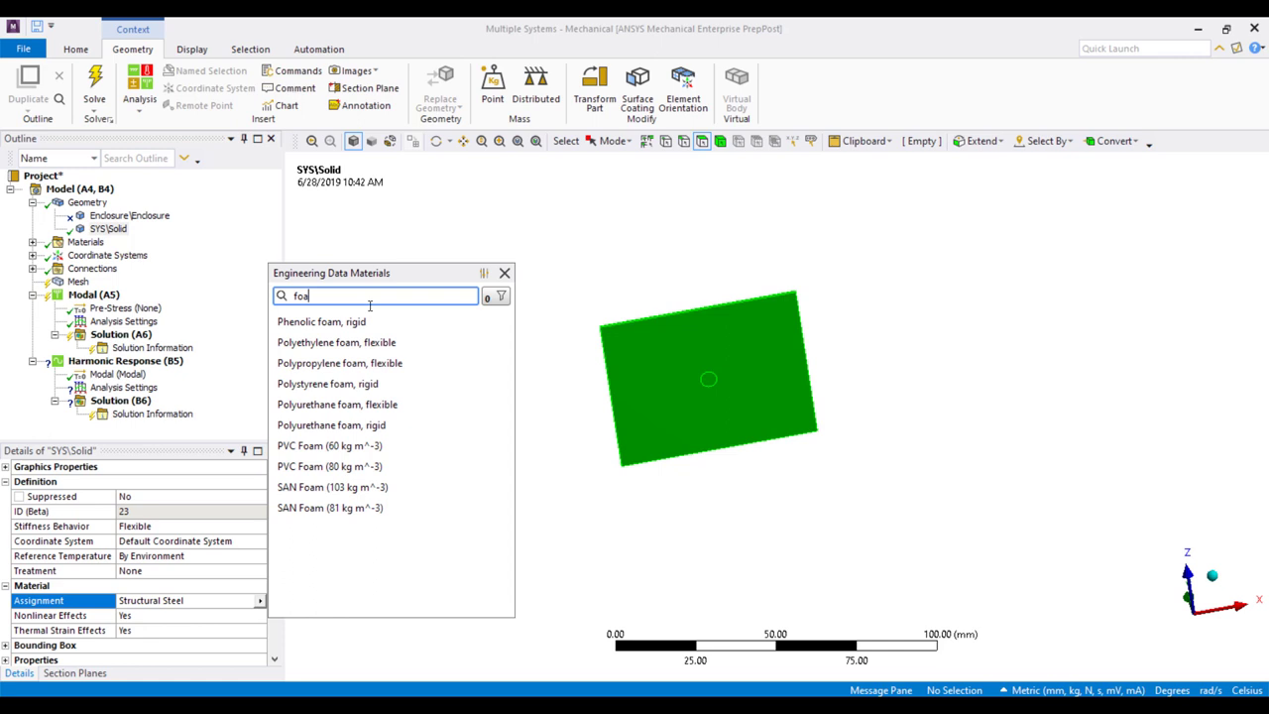
key("BackSpace")
key("BackSpace")
type("styre")
key("BackSpace")
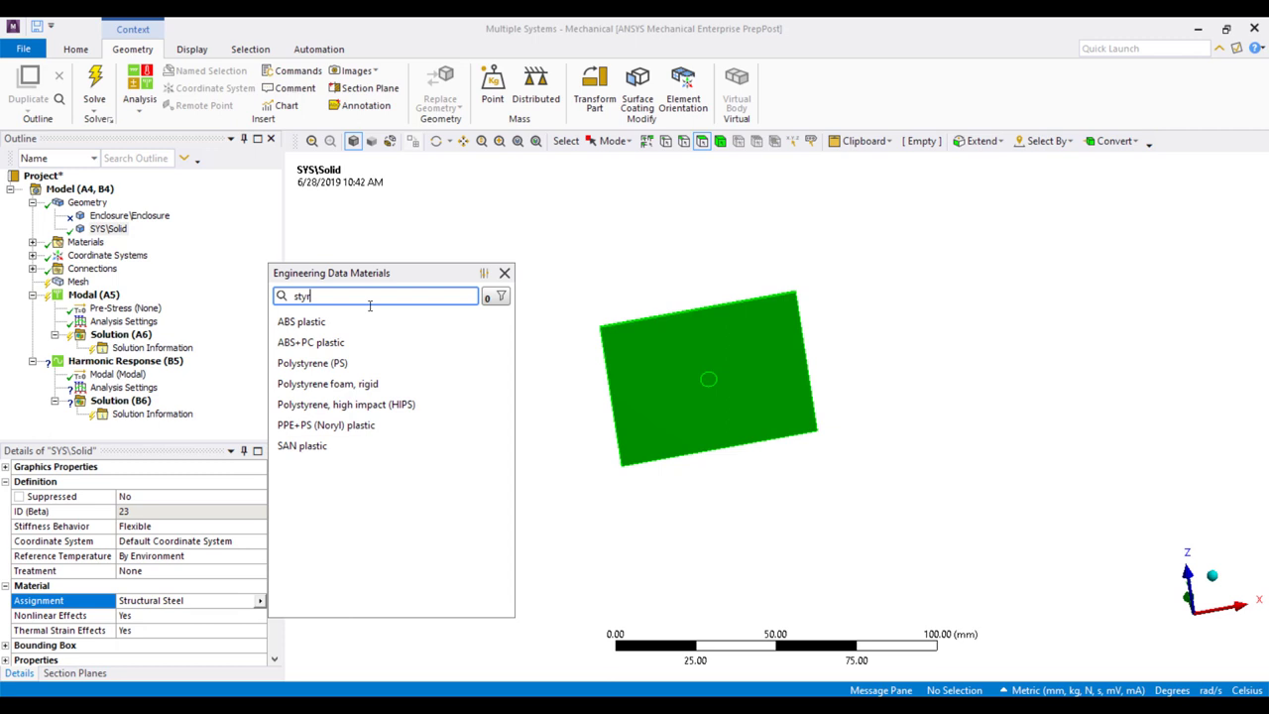
left_click(327, 363)
left_click(32, 241)
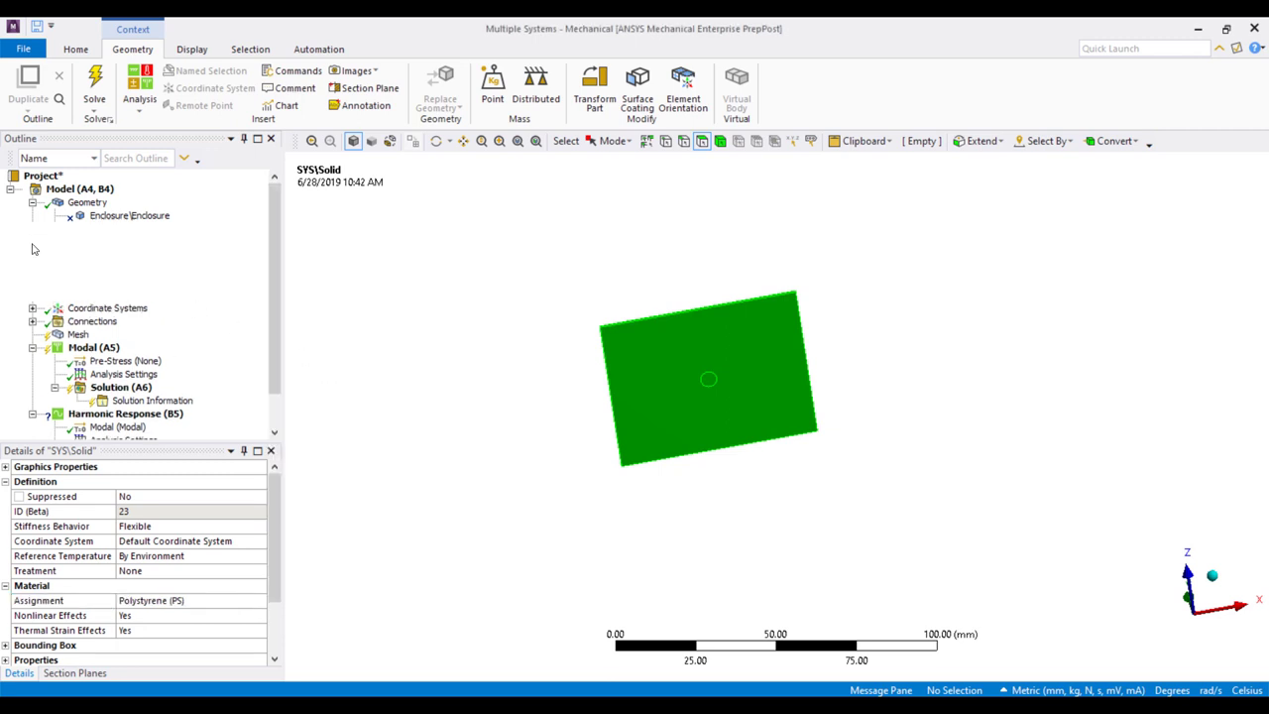
left_click(143, 298)
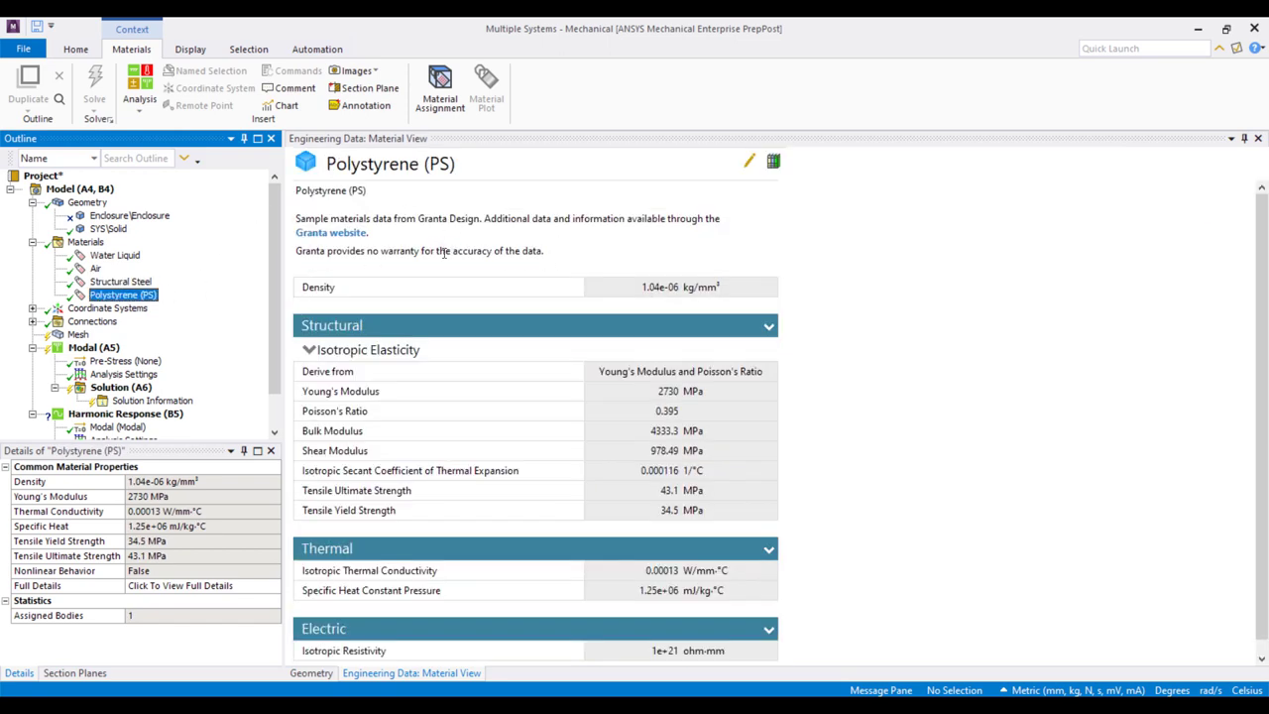
Step: Review the polystyrene property data and inspect the plate geometry from above and below
scroll(499, 401, "down", 1)
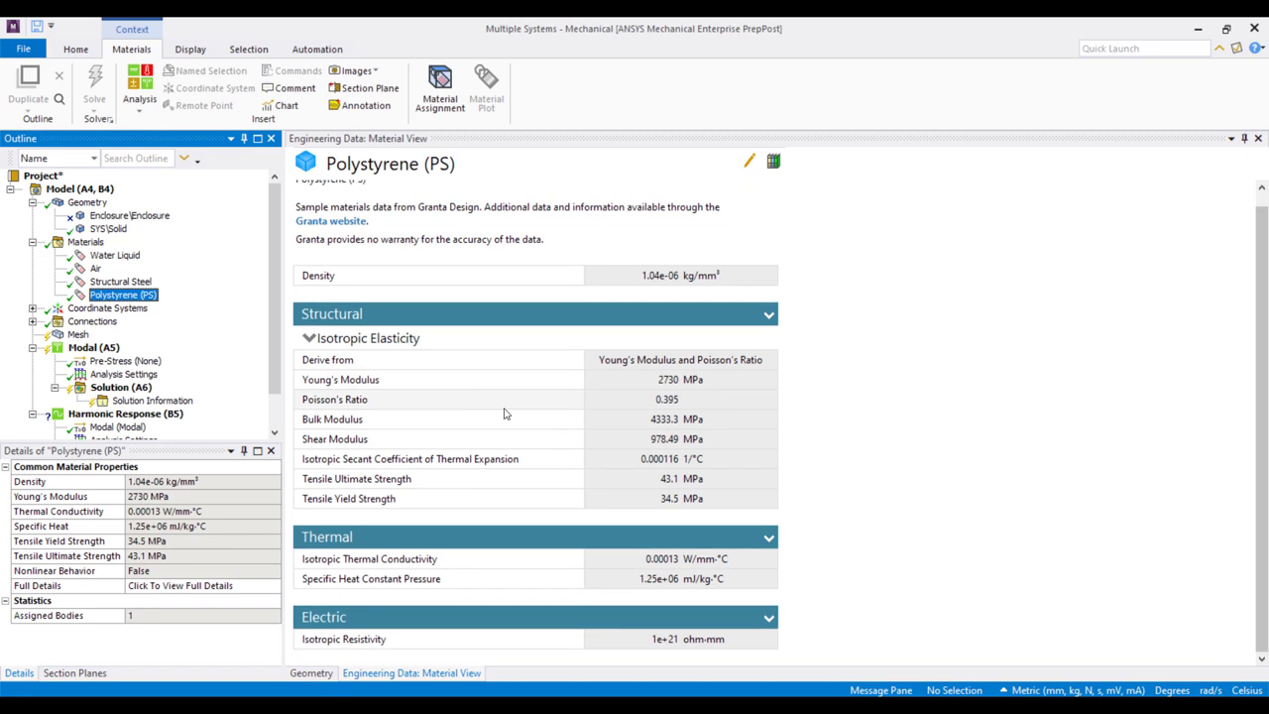
scroll(508, 424, "up", 1)
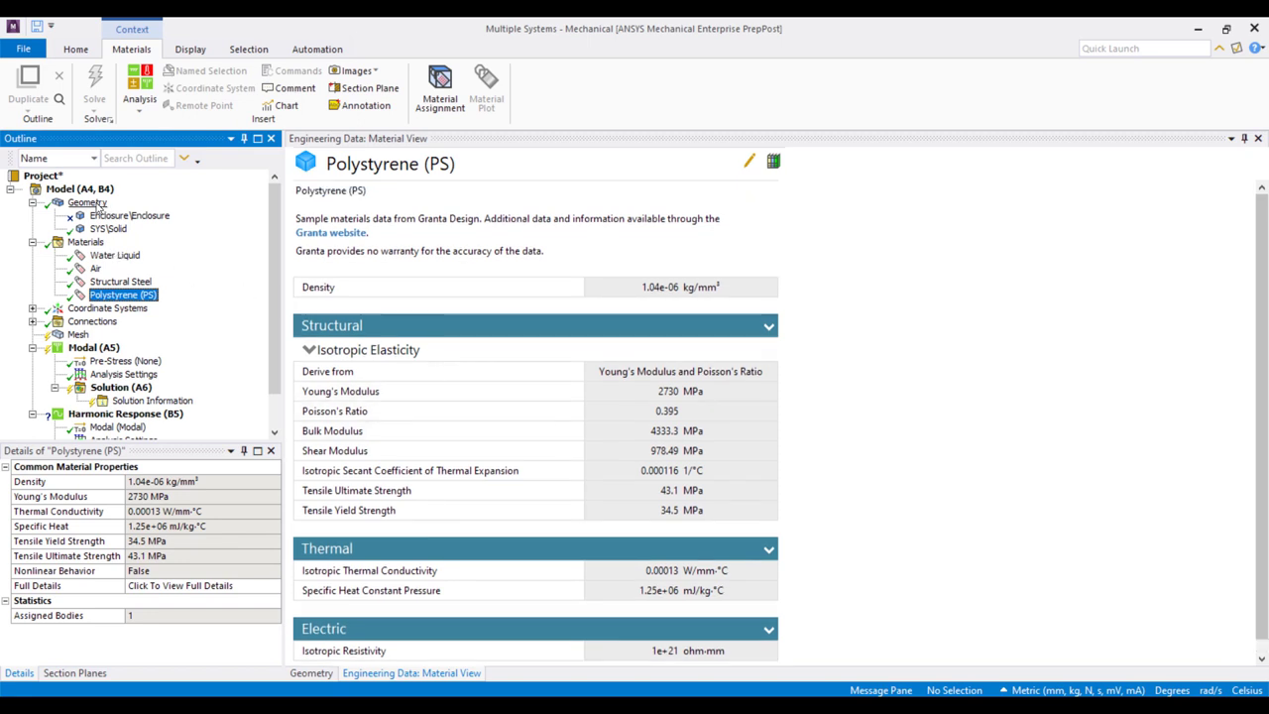
left_click(87, 203)
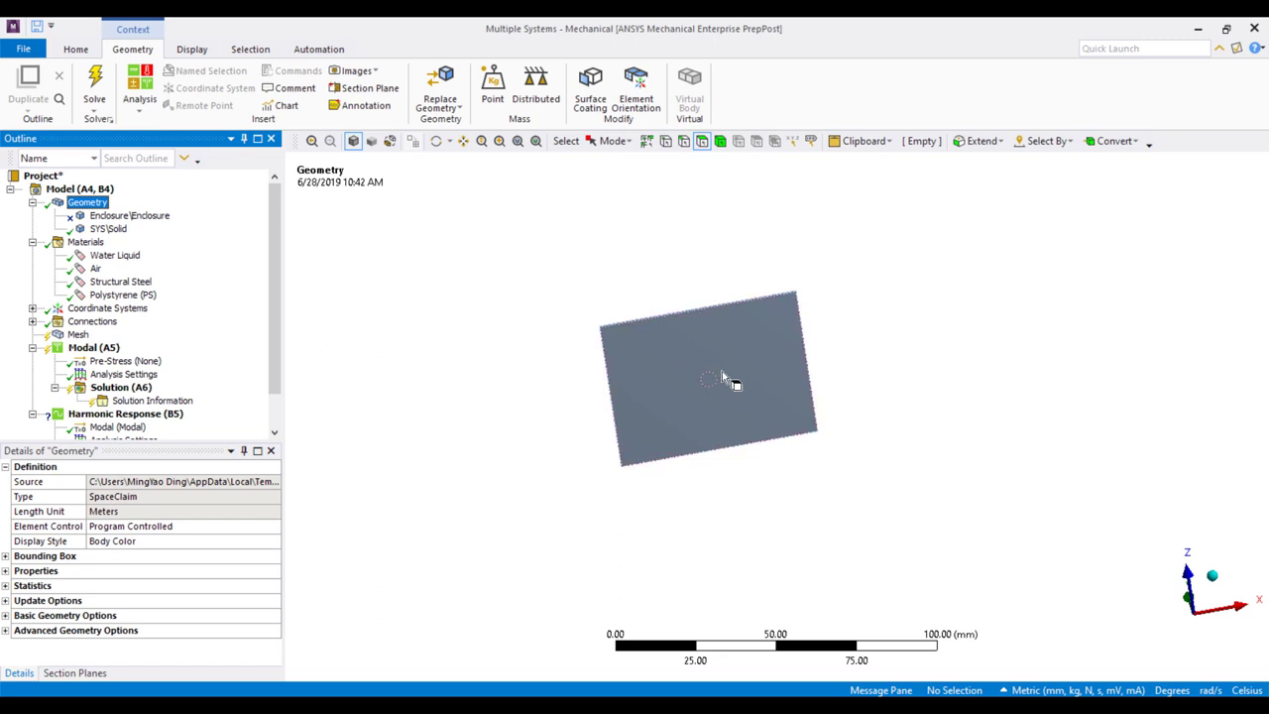
middle_click_drag(609, 341, 801, 413)
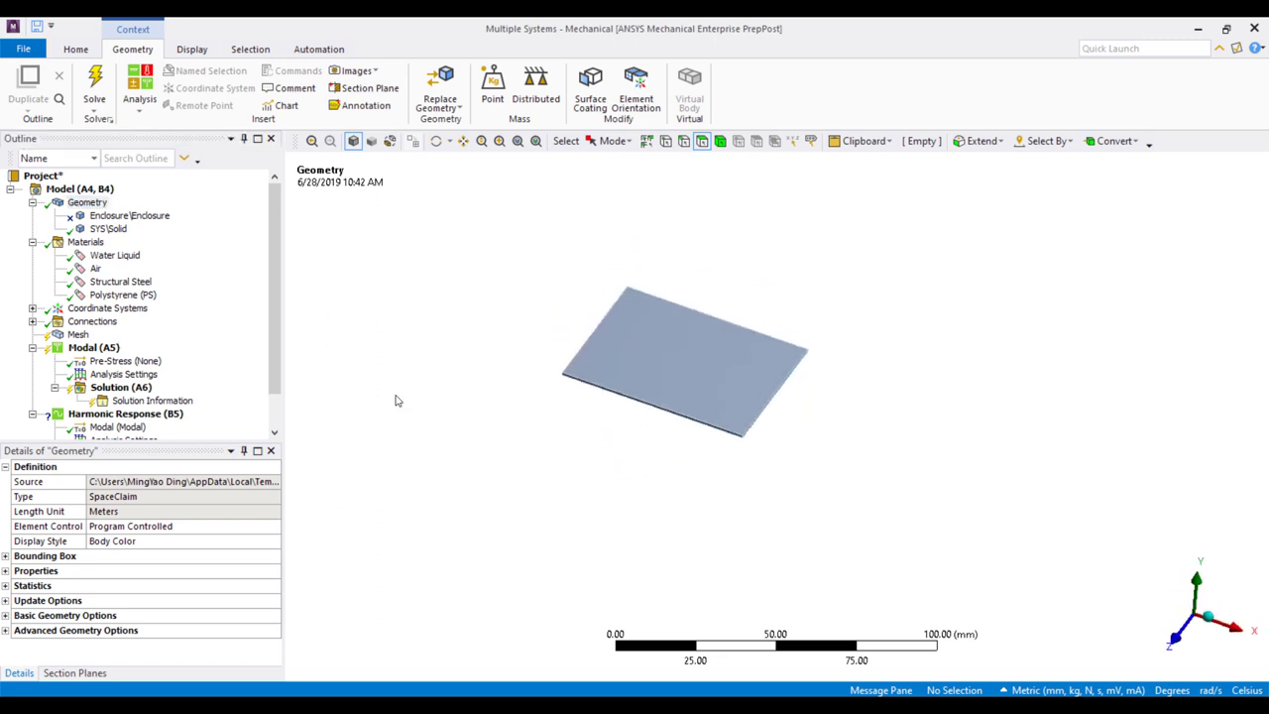
Step: Insert a mesh method scoped to the plate body and set its method to Sweep
left_click(78, 334)
middle_click_drag(680, 363, 465, 368)
right_click(83, 337)
mouse_move(109, 343)
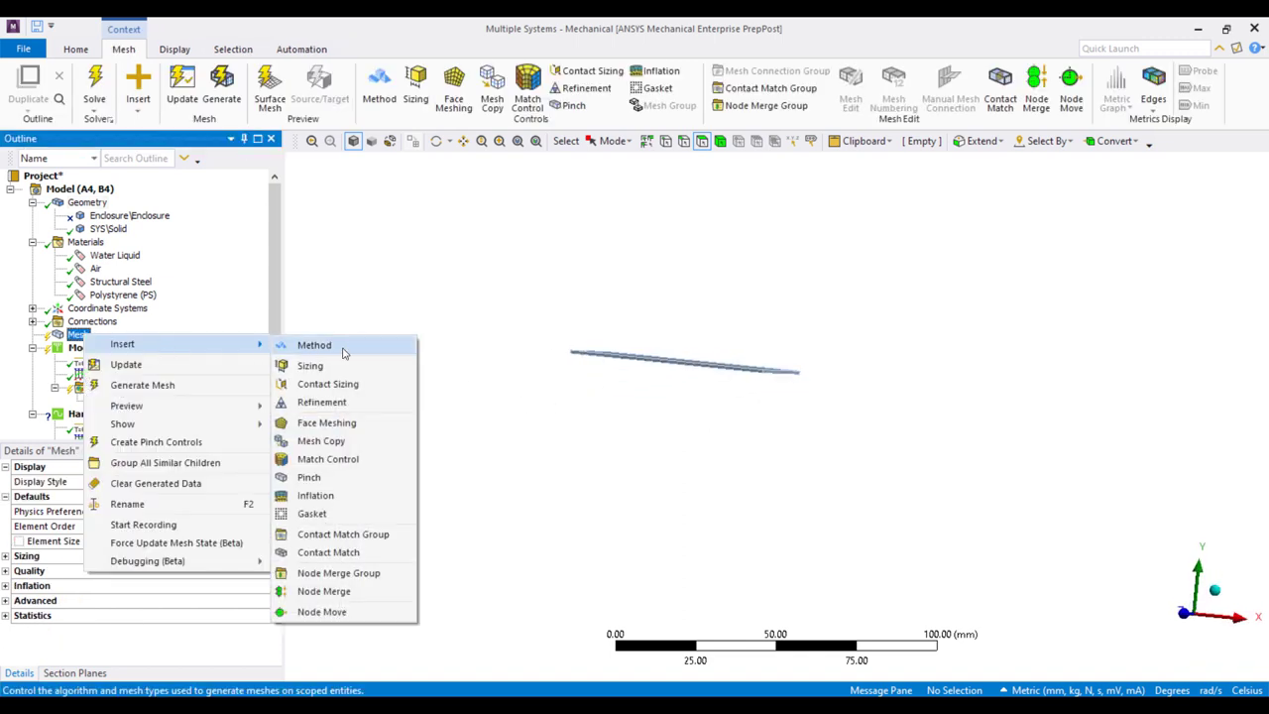
left_click(347, 346)
middle_click_drag(587, 348, 660, 363)
left_click(645, 346)
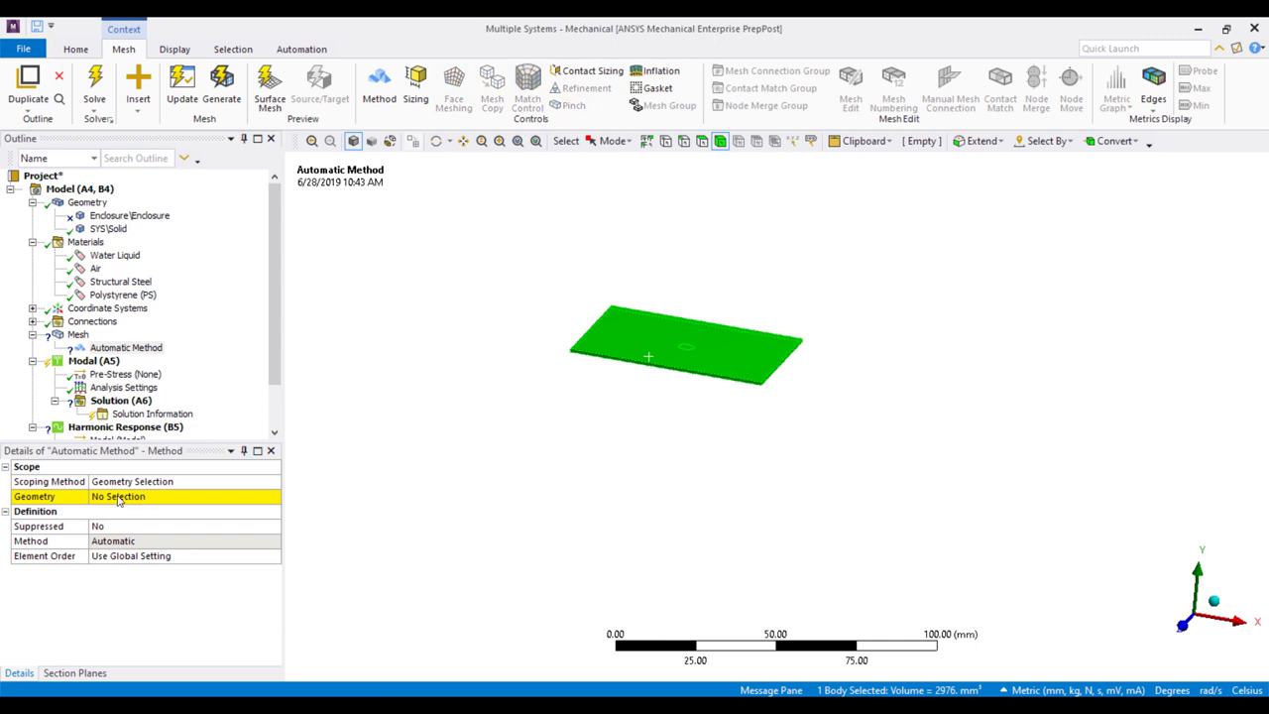
left_click(179, 495)
left_click(109, 495)
left_click(272, 544)
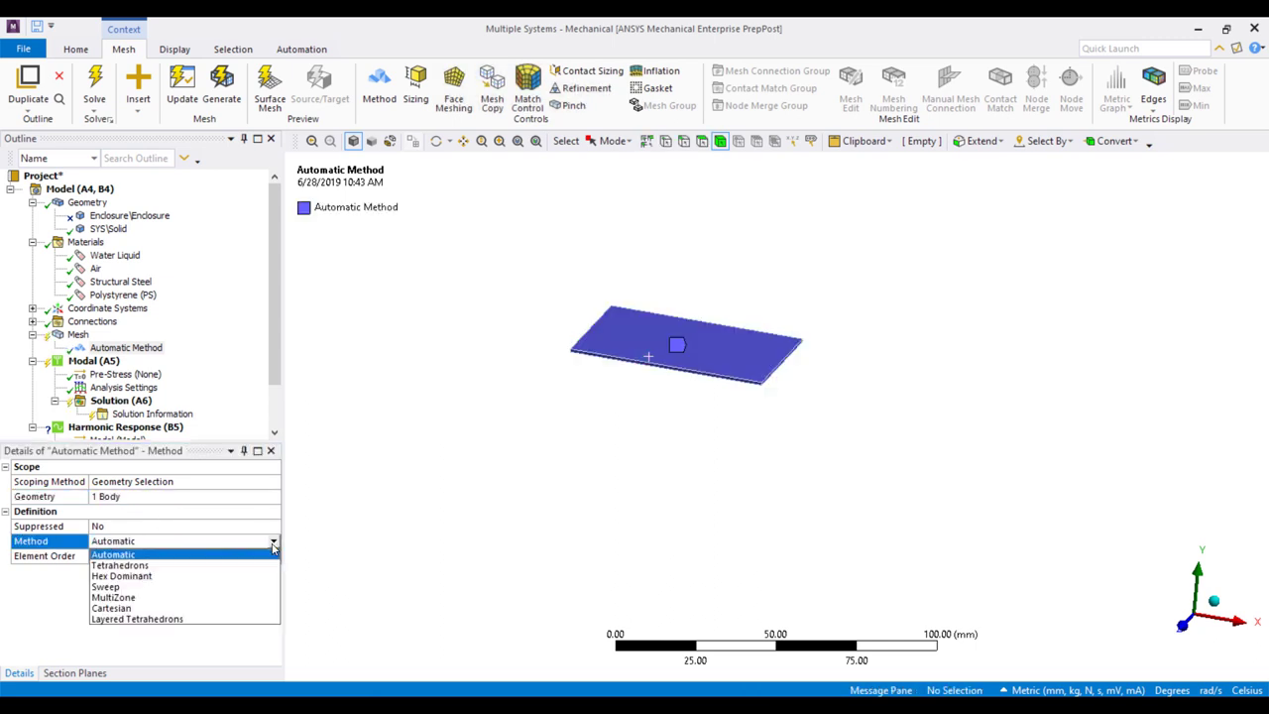
left_click(149, 585)
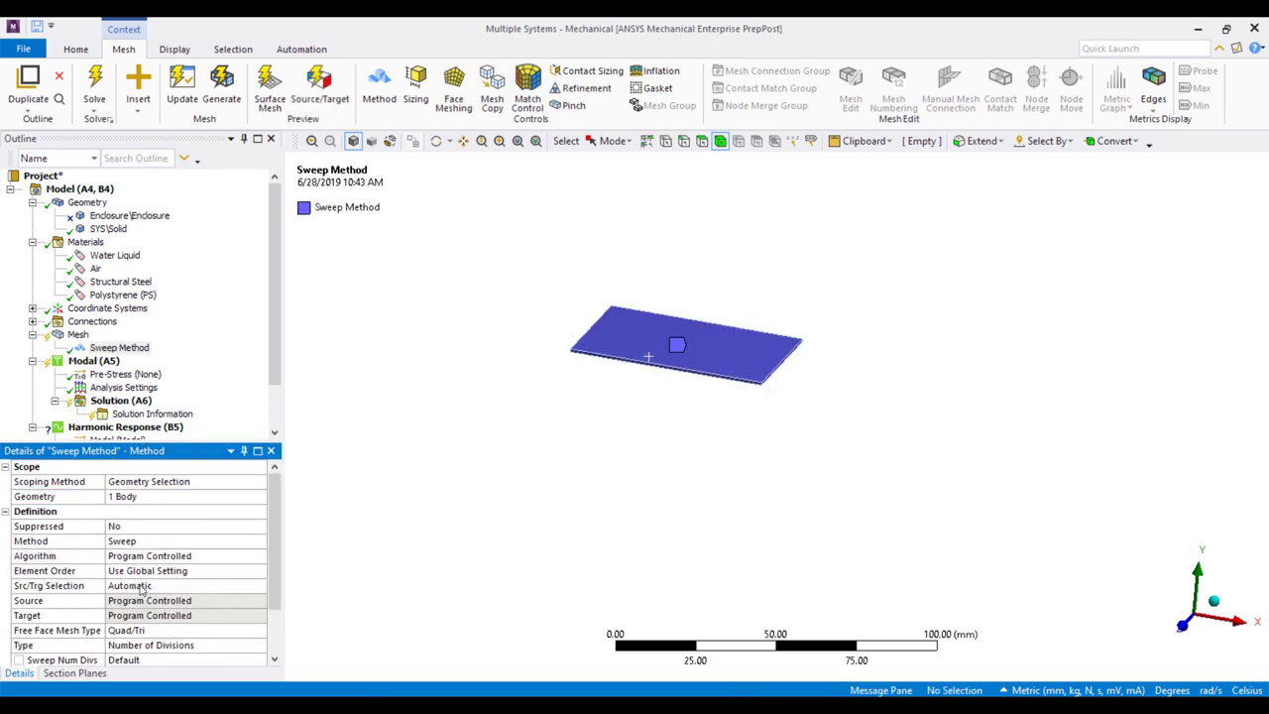
Step: Set the sweep's source/target selection to Manual Thin and assign the two underside faces, circle included, as source
left_click(141, 586)
left_click(260, 588)
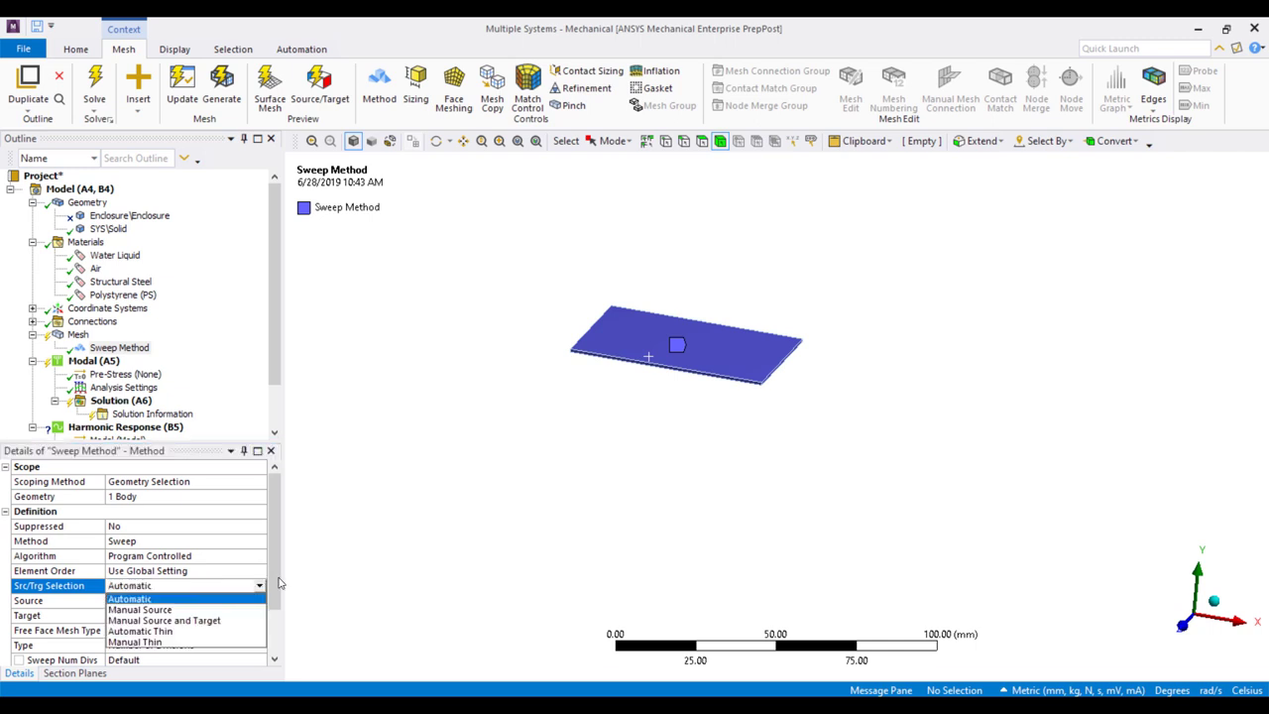
left_click(148, 641)
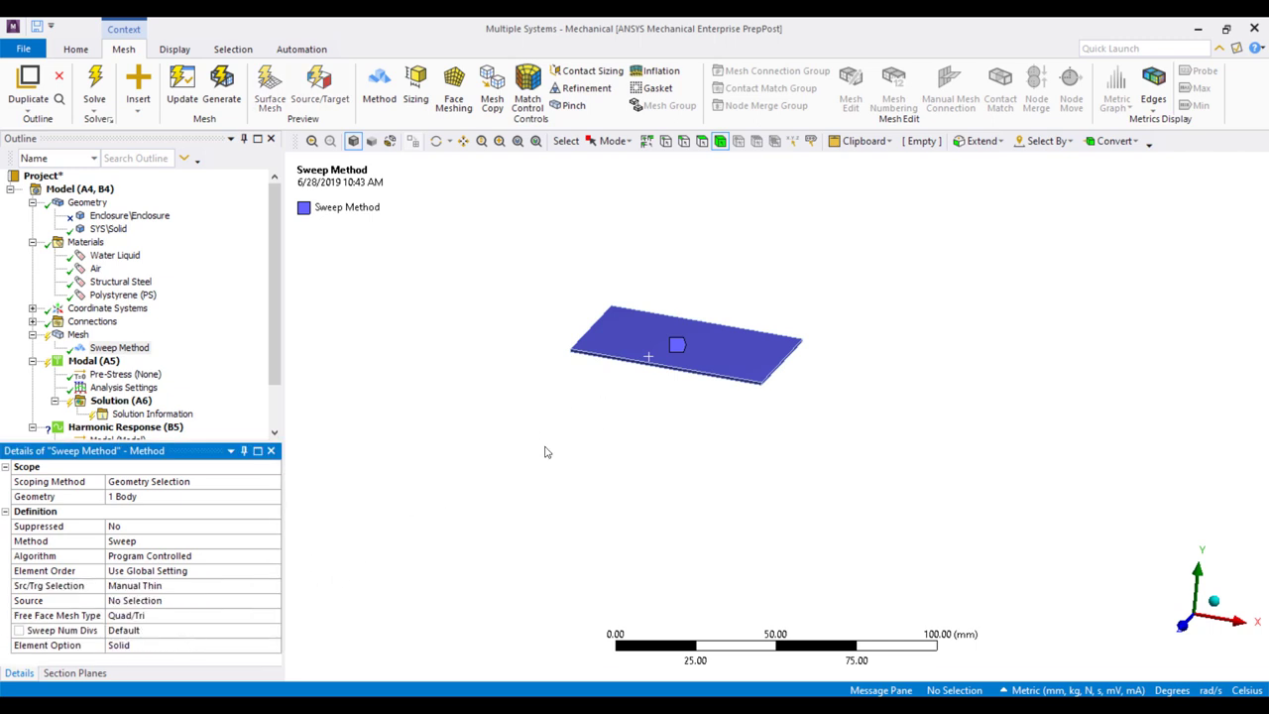
middle_click_drag(581, 433, 638, 297)
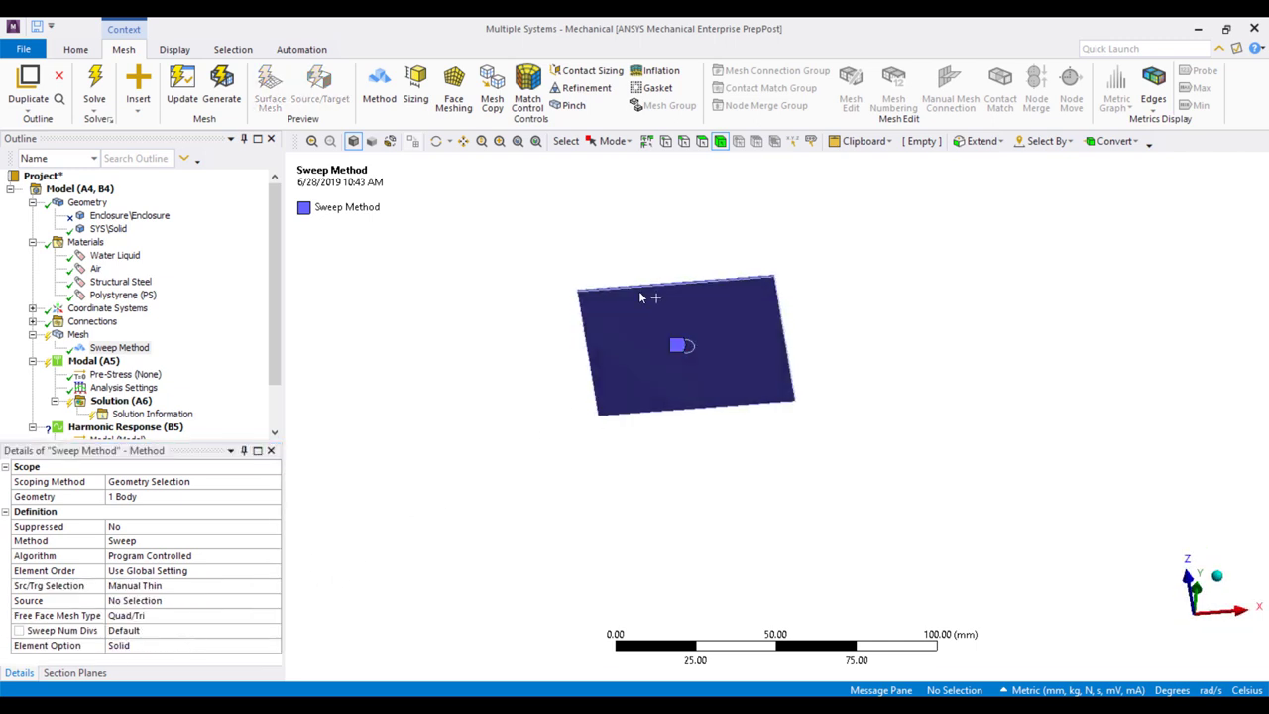
left_click(702, 141)
left_click(677, 337)
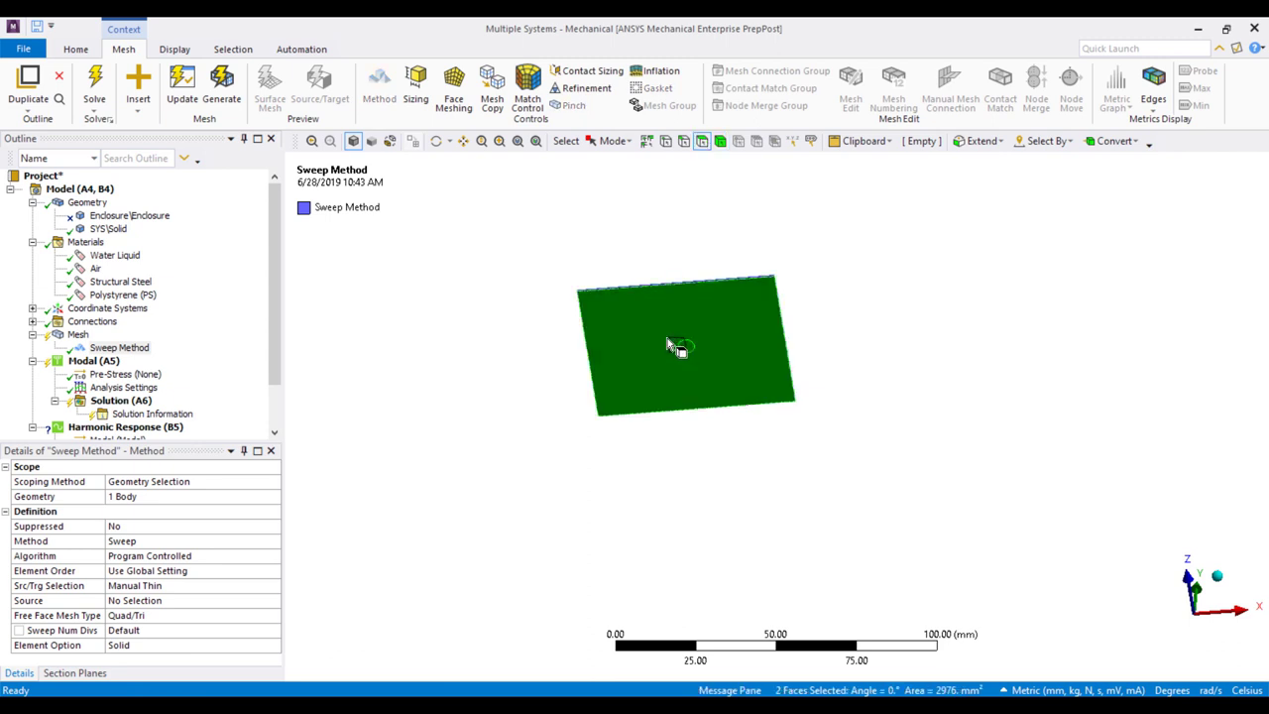
left_click(130, 603)
left_click(154, 601)
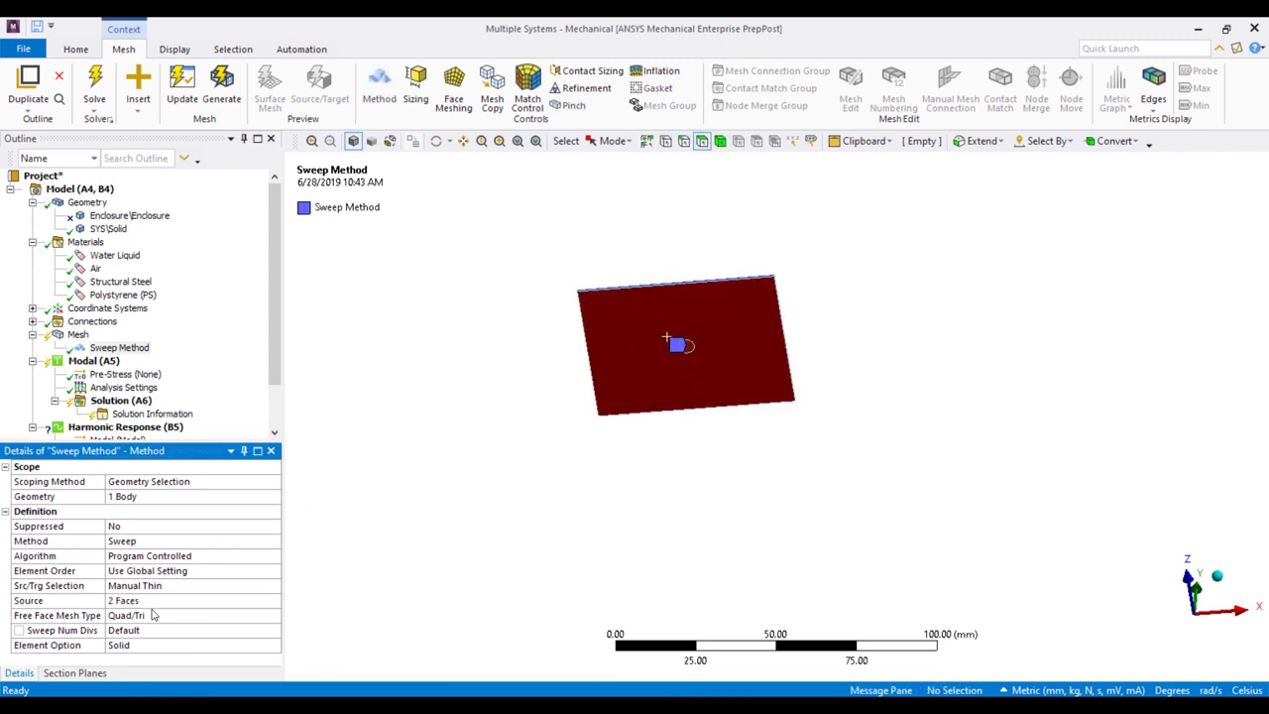
Step: Set the sweep method's number of divisions to 3 and generate the plate's mesh
left_click(135, 631)
type("3")
key("Return")
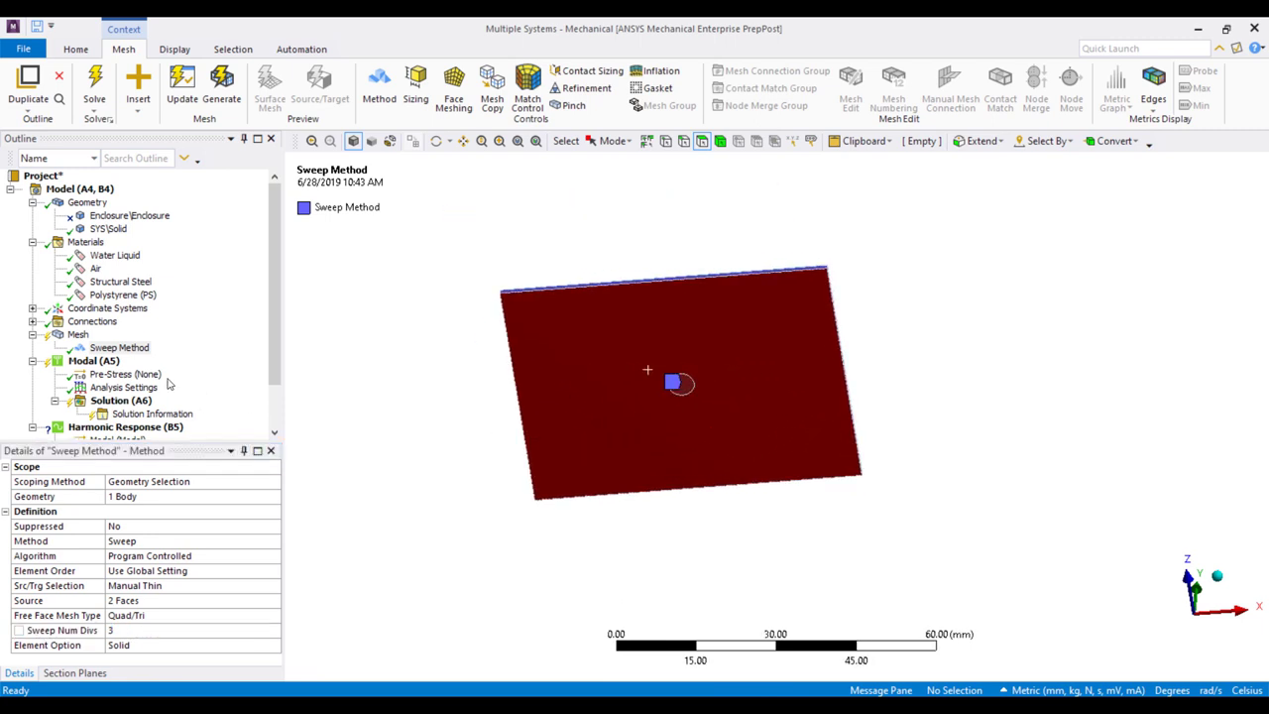
left_click(83, 336)
right_click(89, 342)
left_click(144, 391)
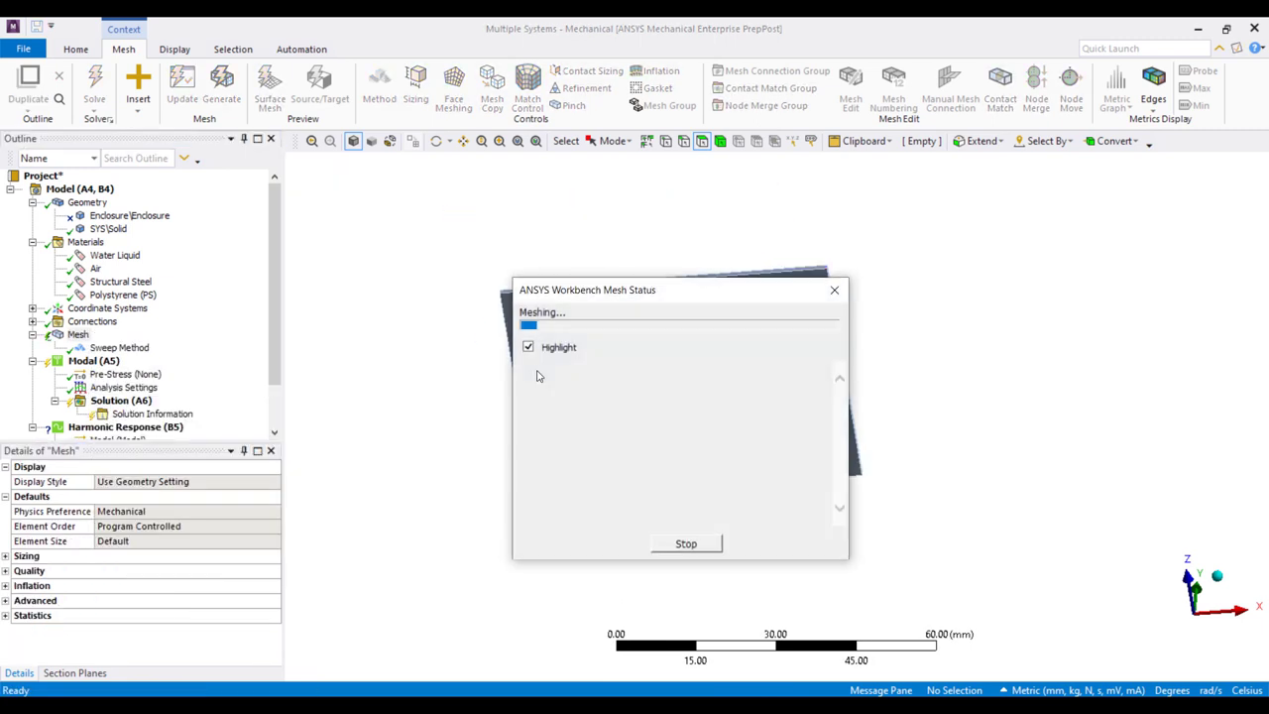
left_click_drag(453, 277, 493, 360)
right_click_drag(492, 329, 600, 416)
left_click_drag(600, 417, 618, 425)
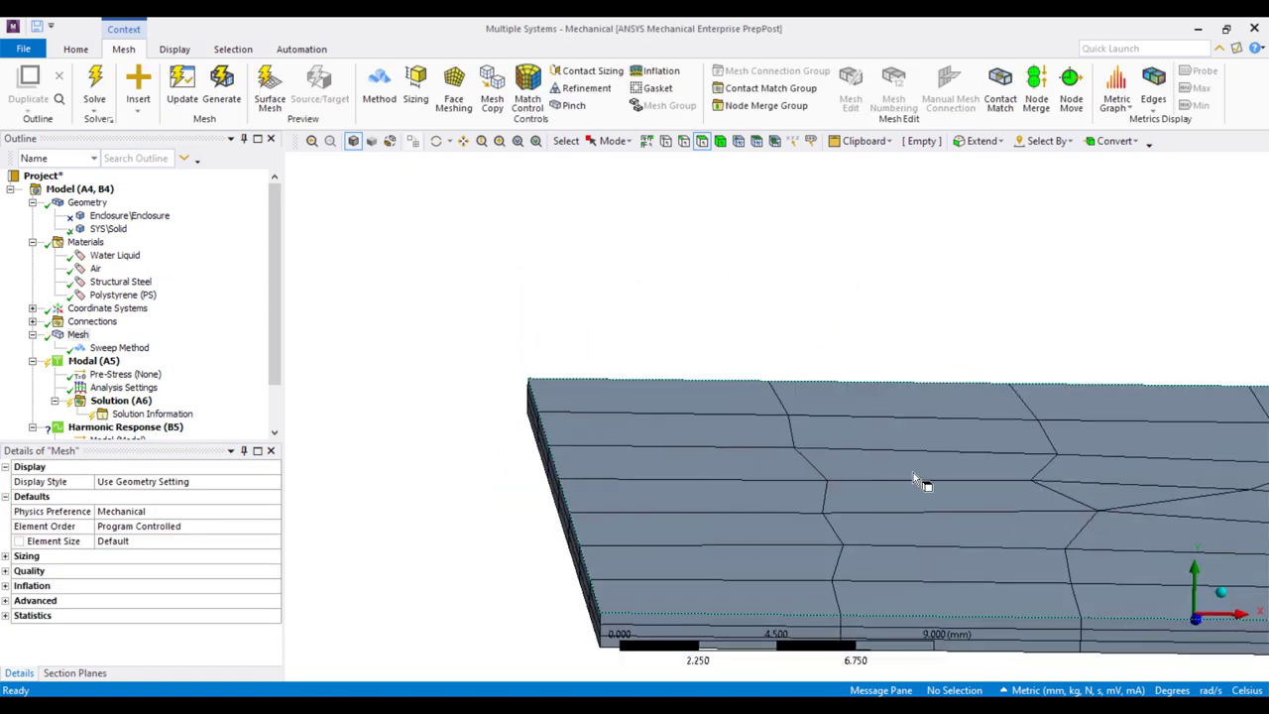
left_click_drag(943, 481, 664, 228)
scroll(703, 518, "down", 6)
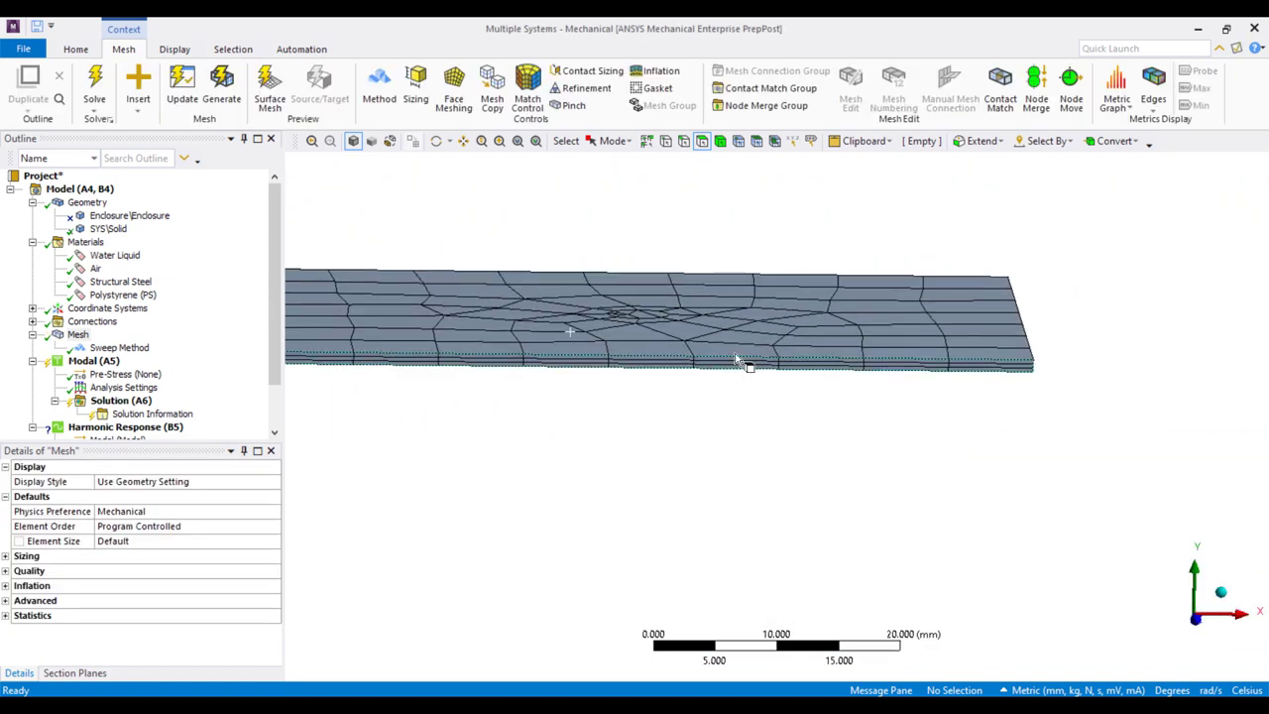
Step: Add a fixed support to the plate's two opposite short end faces in the Modal analysis
middle_click_drag(721, 410, 400, 400)
left_click(104, 360)
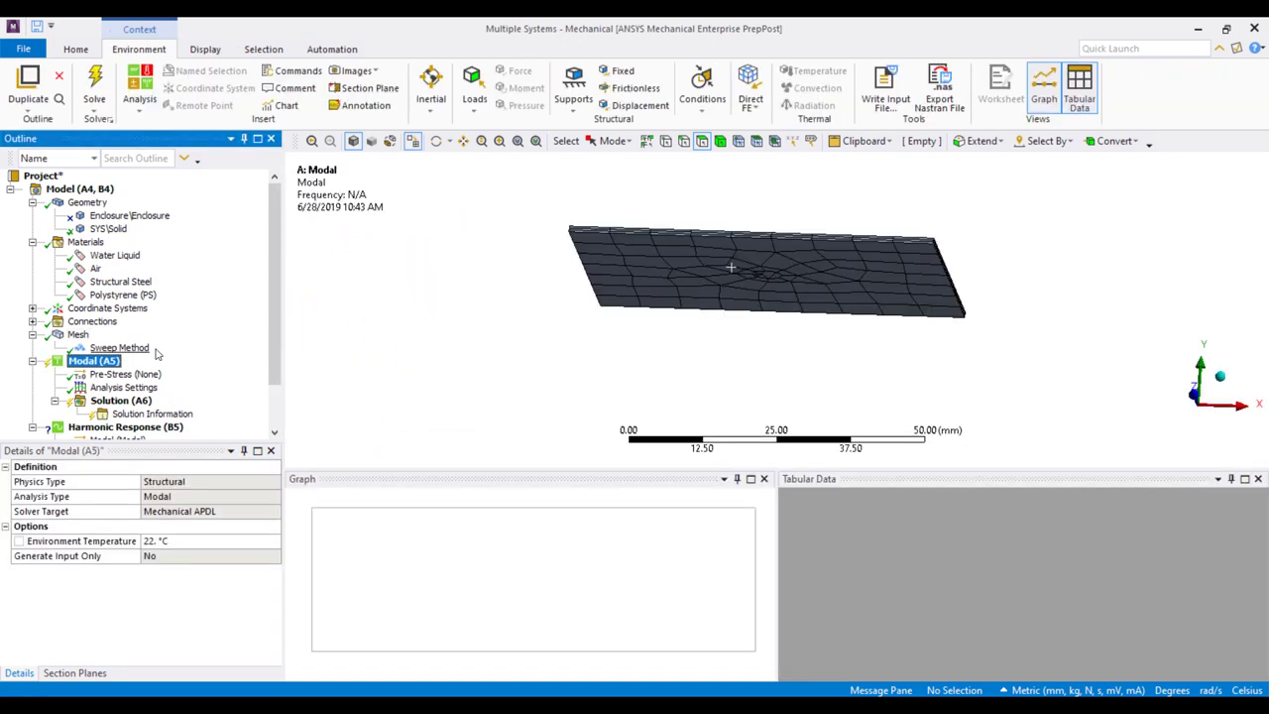
middle_click_drag(577, 261, 849, 294)
left_click(542, 268)
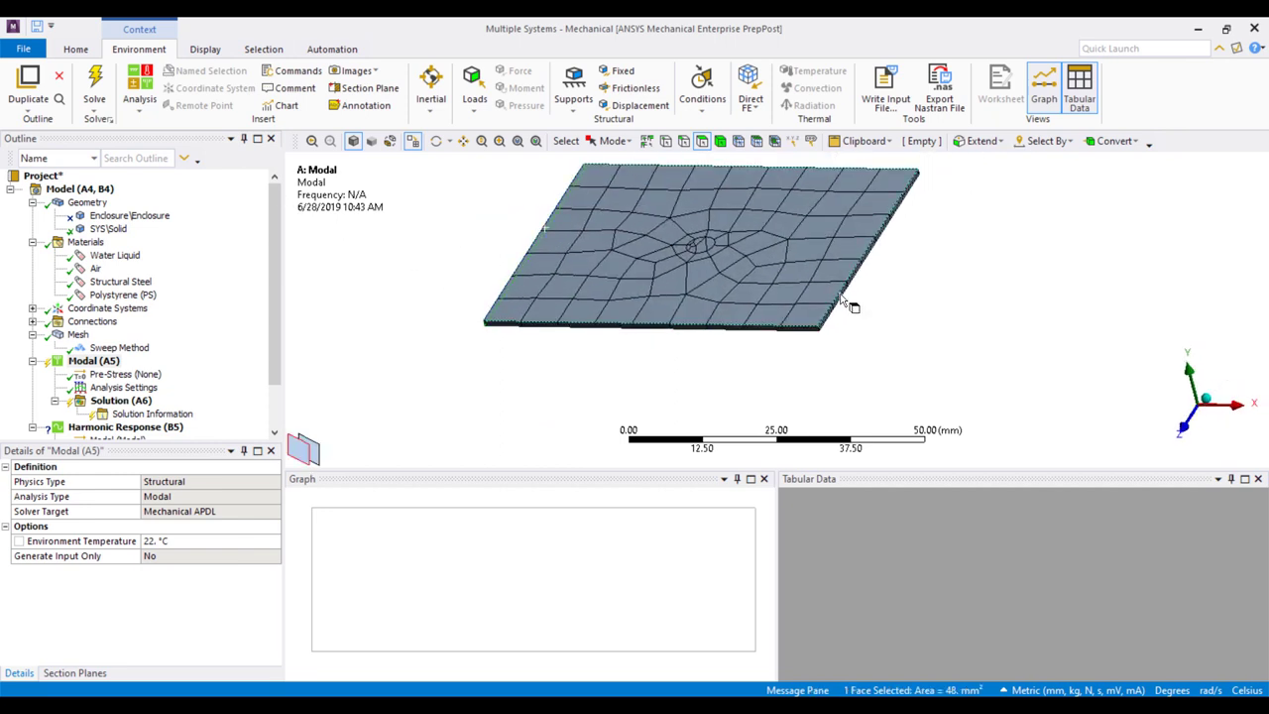
left_click(843, 300, "ctrl")
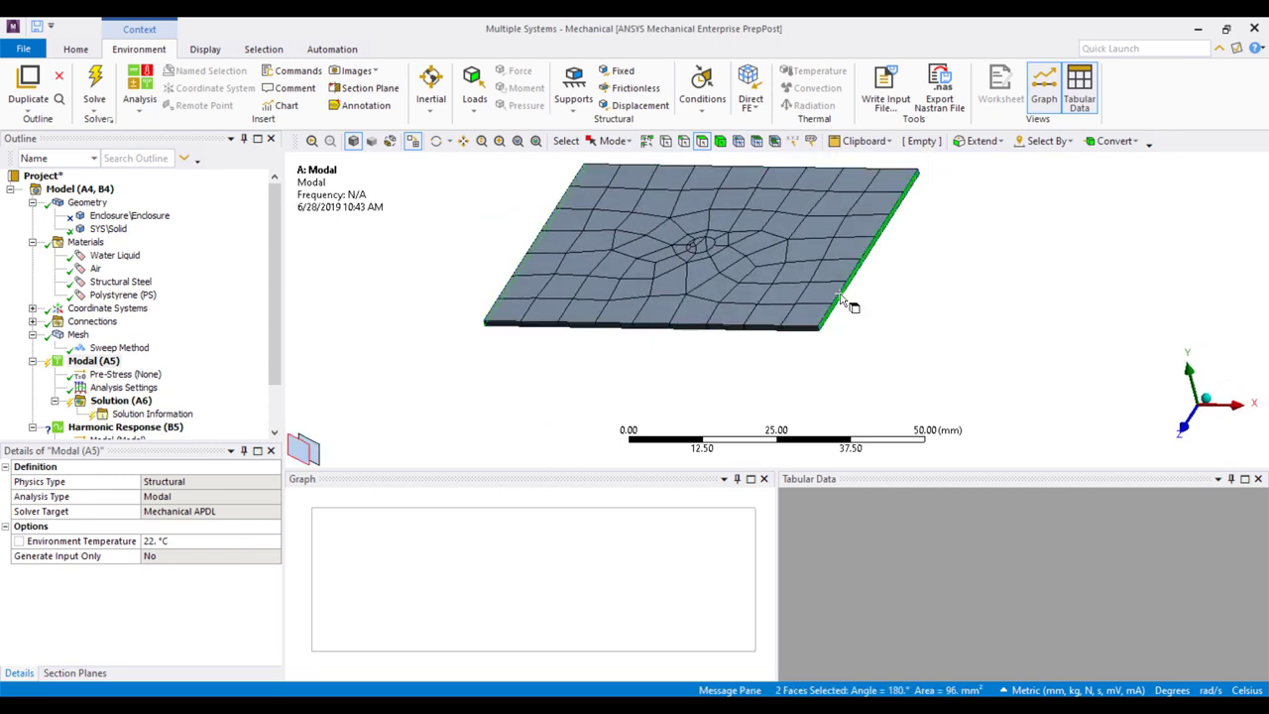
right_click(476, 252)
mouse_move(634, 260)
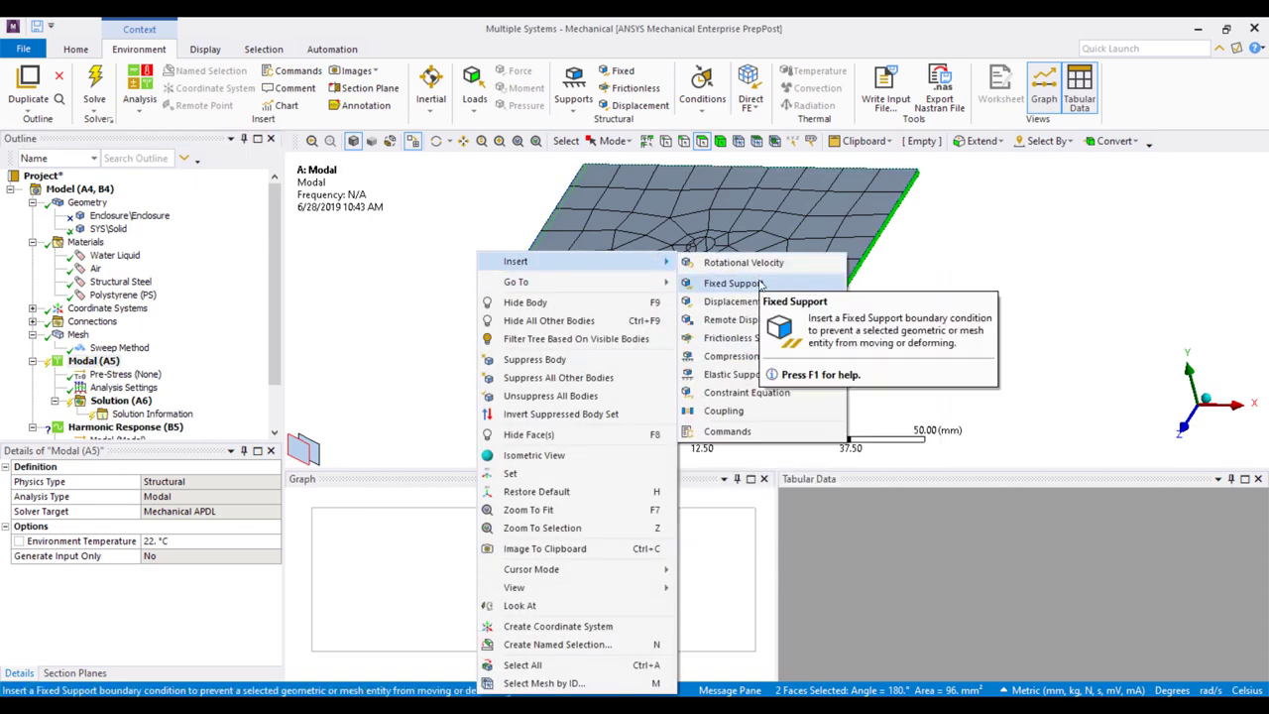
left_click(758, 284)
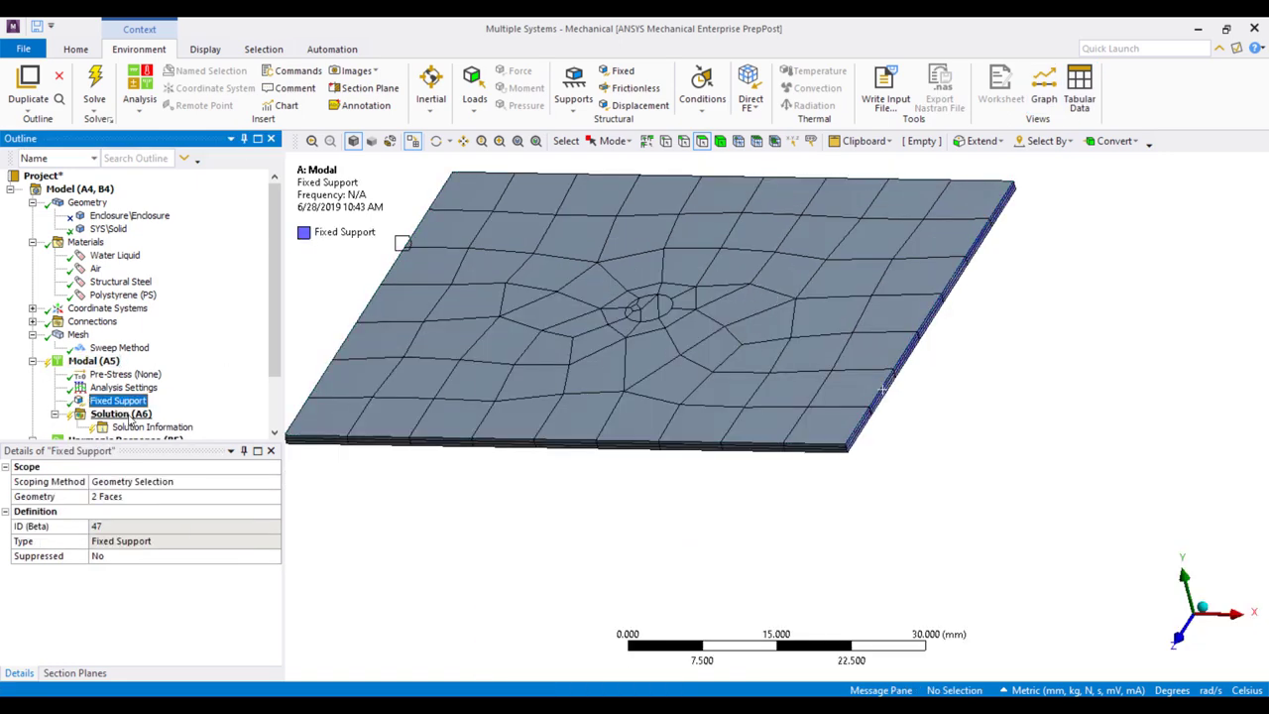
Step: Solve the Modal analysis and check the plate body's material assignment
right_click(223, 414)
left_click(248, 445)
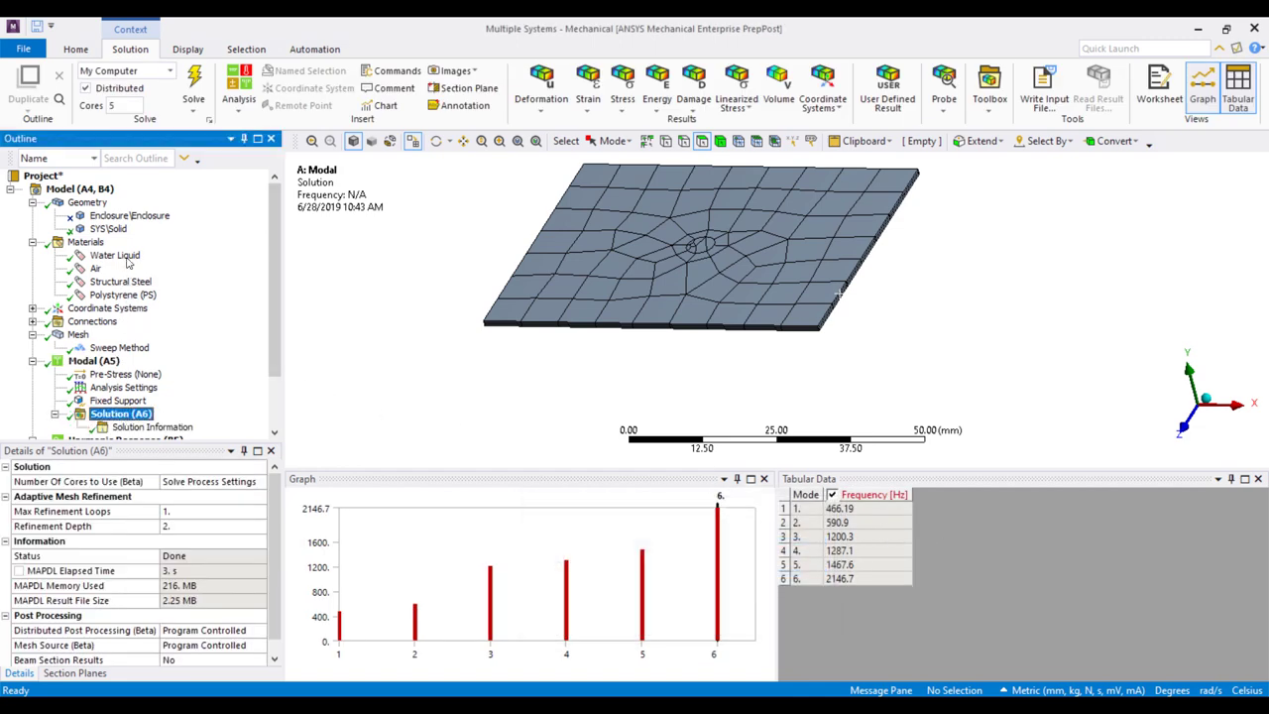
left_click(109, 229)
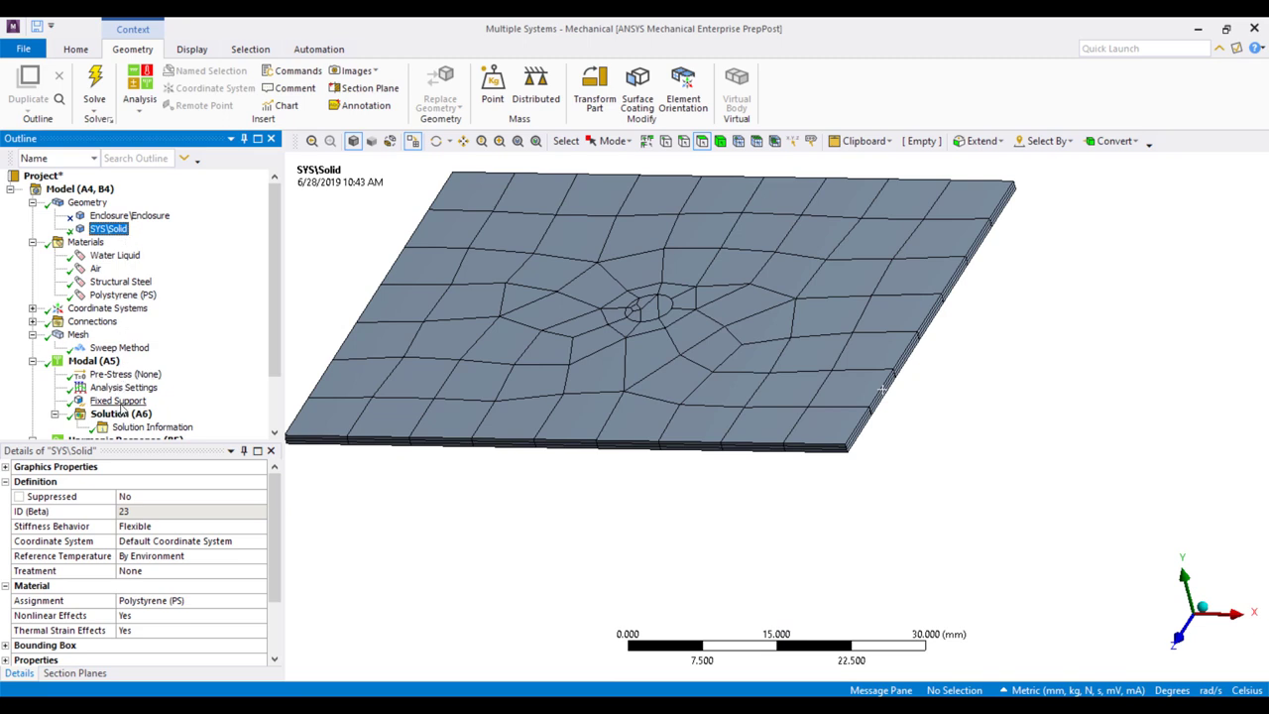
Step: Create mode shape results for all six modal frequencies and evaluate them
left_click(120, 414)
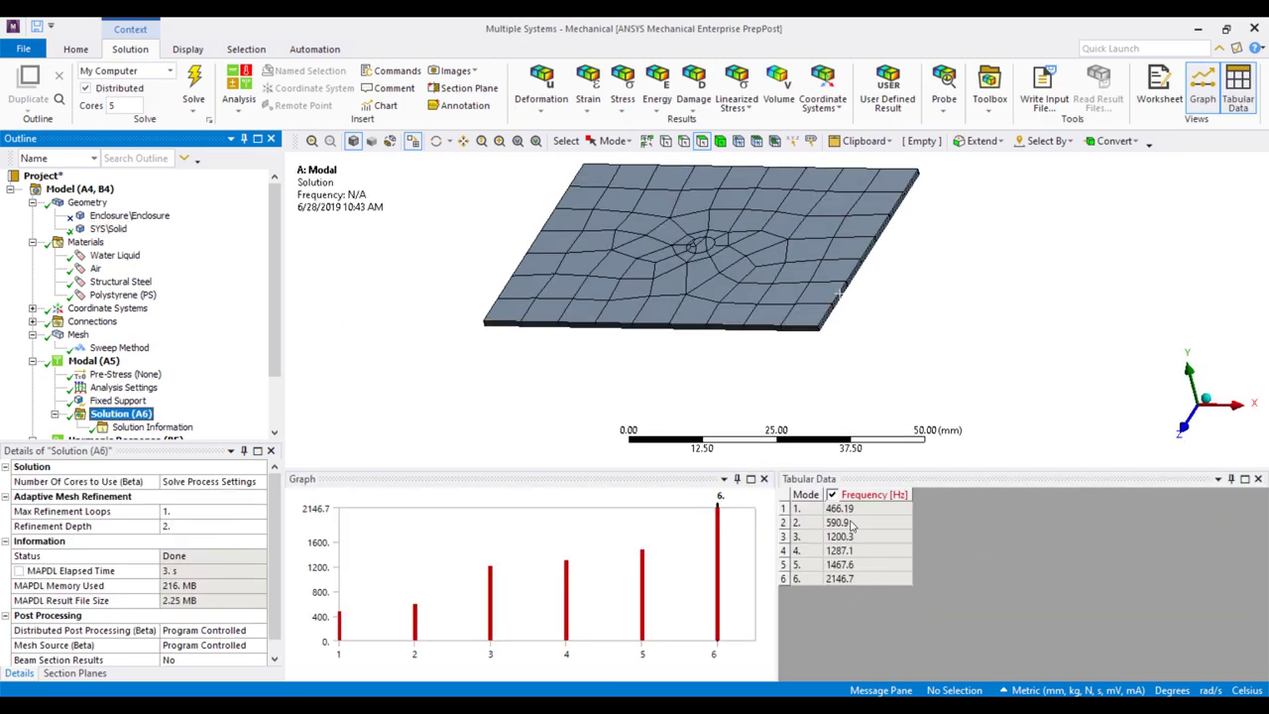
left_click_drag(848, 519, 851, 583)
right_click(851, 583)
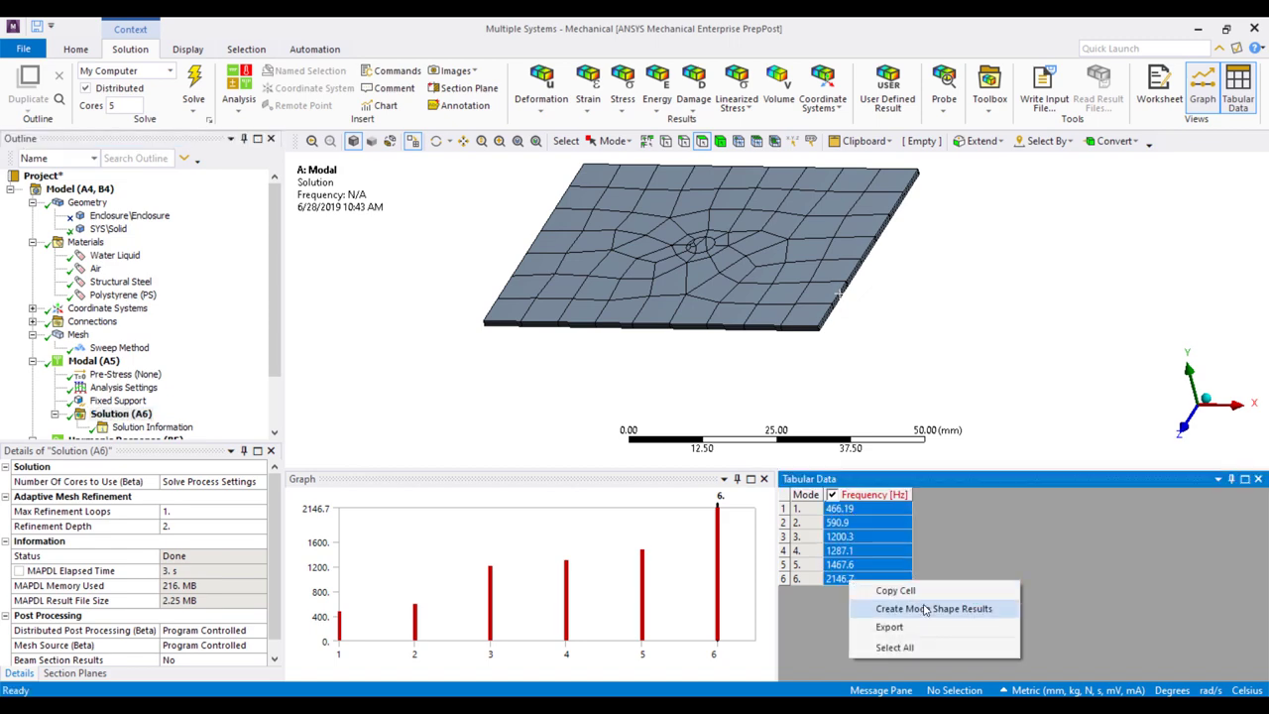
left_click(923, 609)
right_click(117, 335)
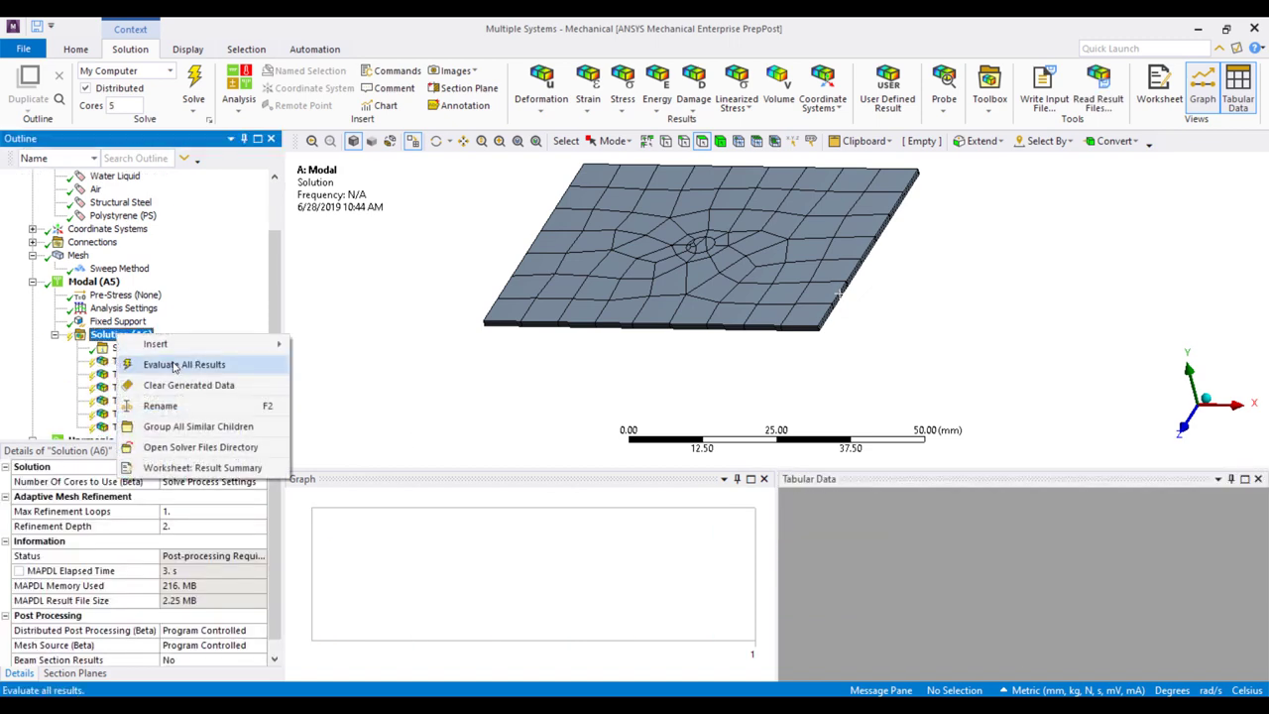
left_click(184, 364)
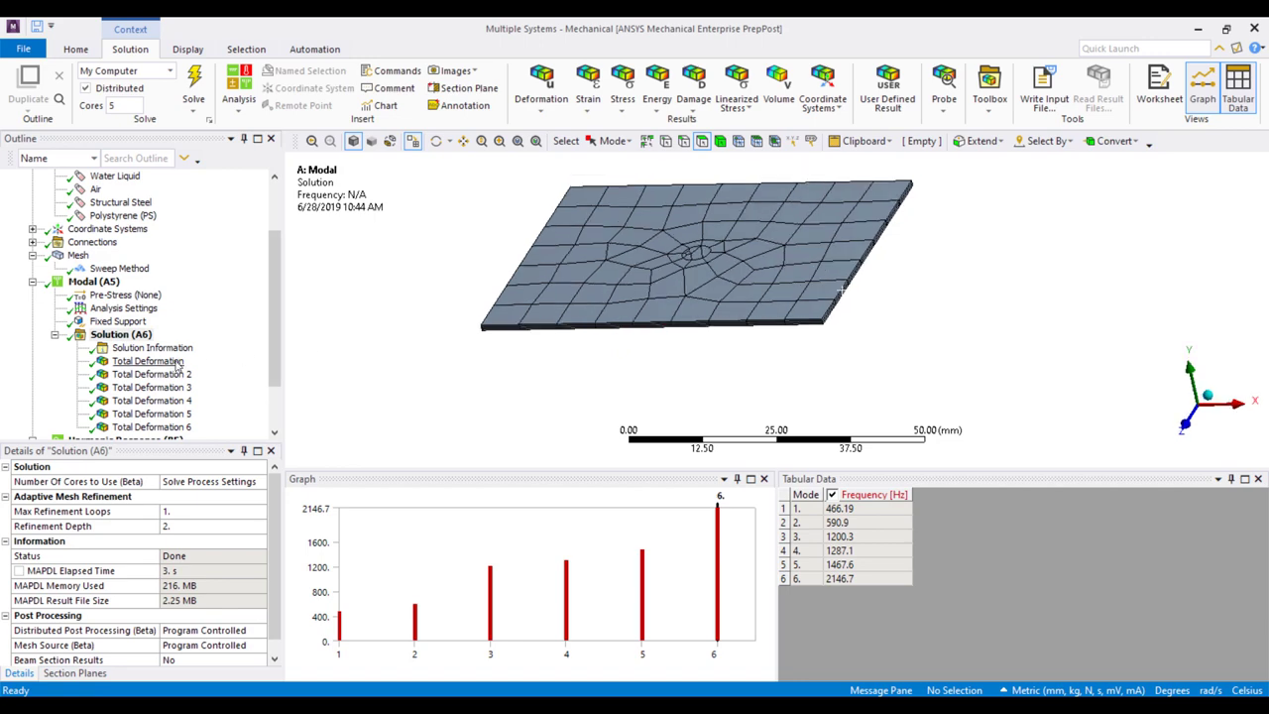
Step: Examine the total deformation mode shapes for modes 1 through 6 in turn
left_click(172, 363)
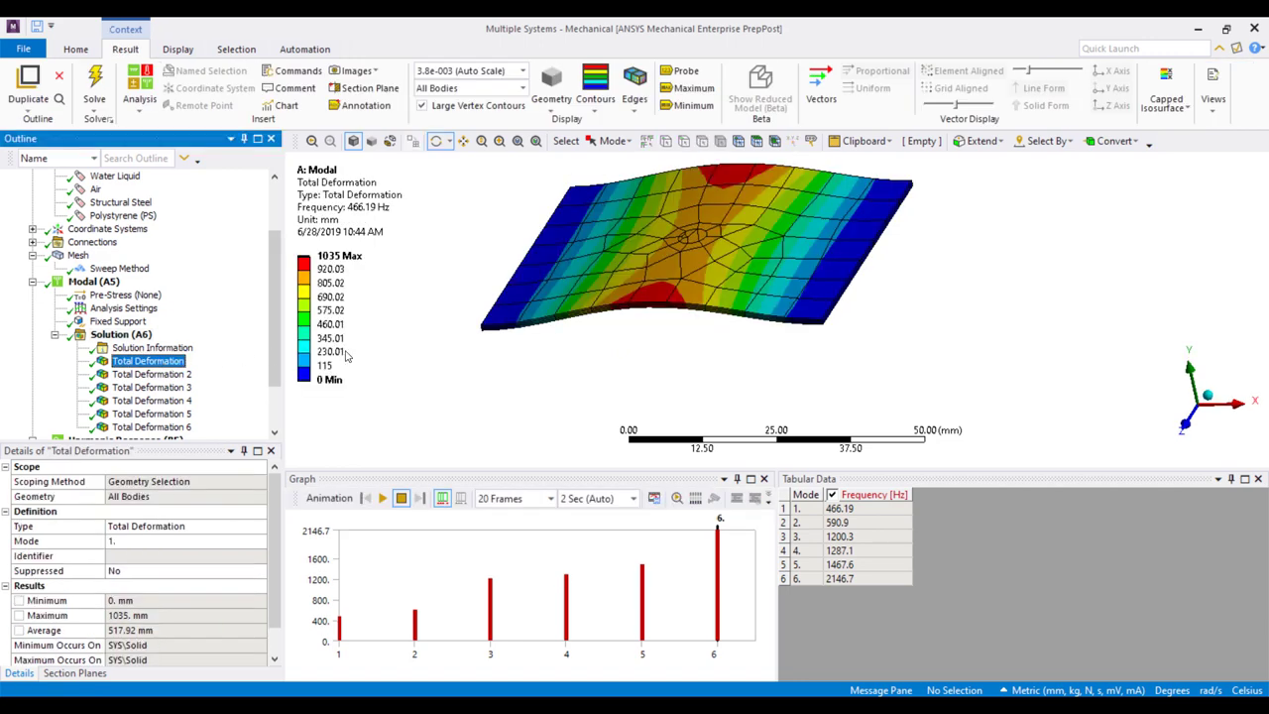
left_click(139, 375)
left_click(149, 387)
left_click(152, 401)
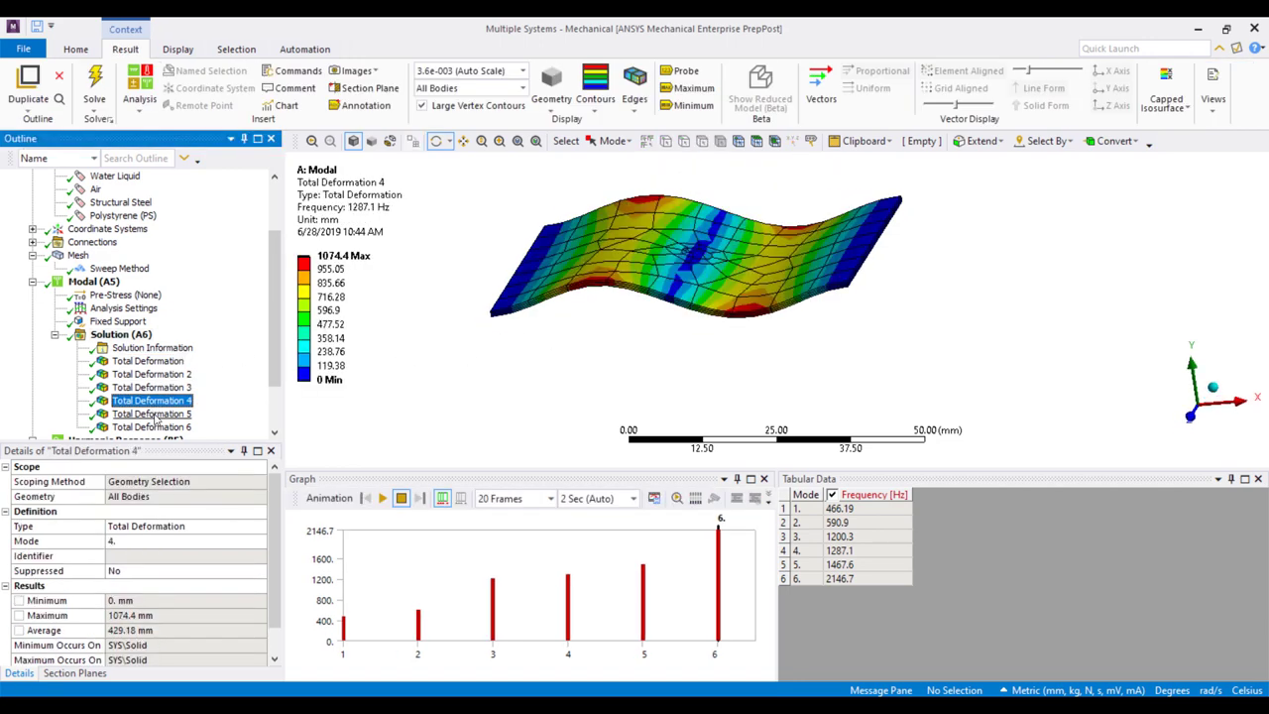
left_click(151, 413)
left_click(151, 426)
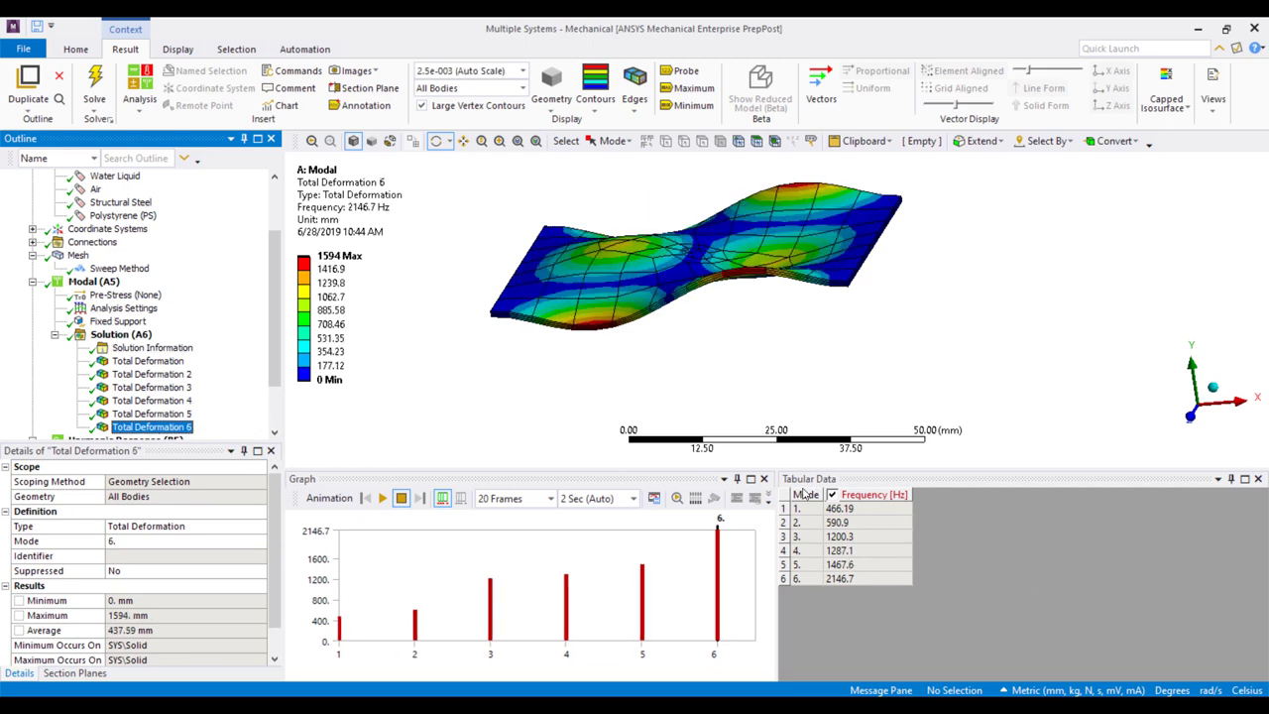
Step: Set the Modal analysis's maximum modes to find to 15 and solve it again
left_click(123, 308)
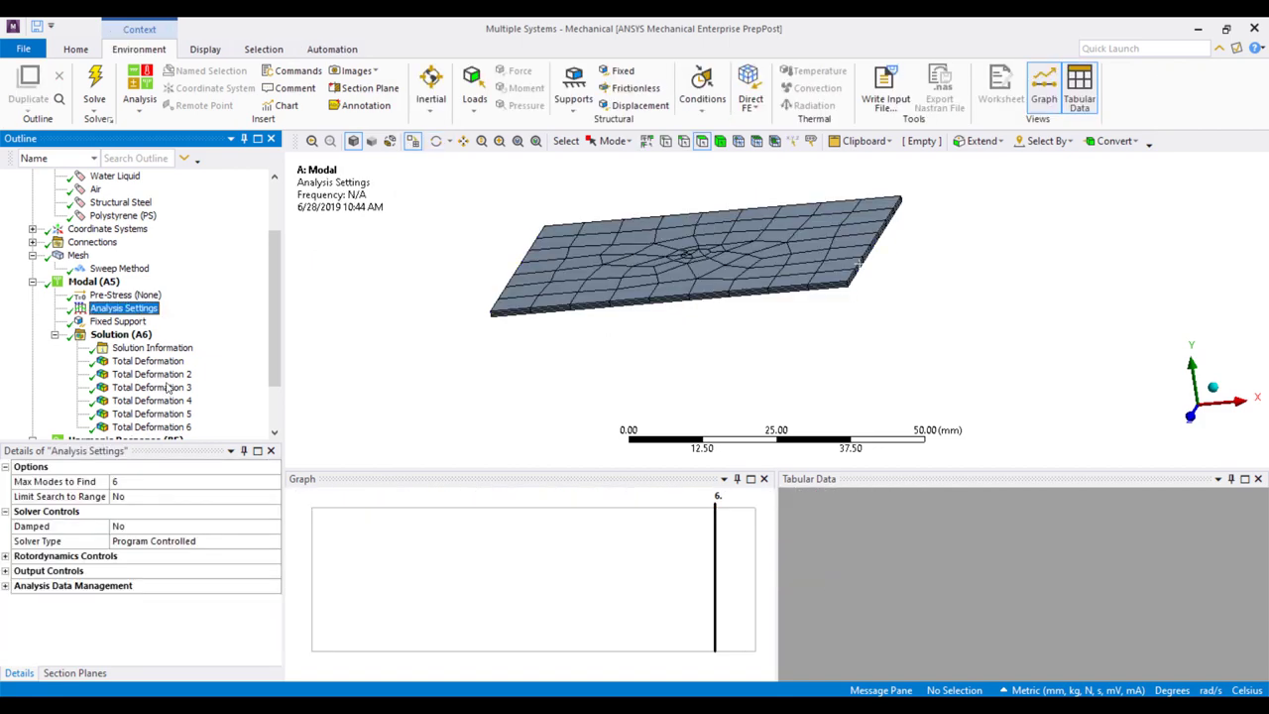
left_click(177, 484)
type("15")
key("Return")
right_click(129, 335)
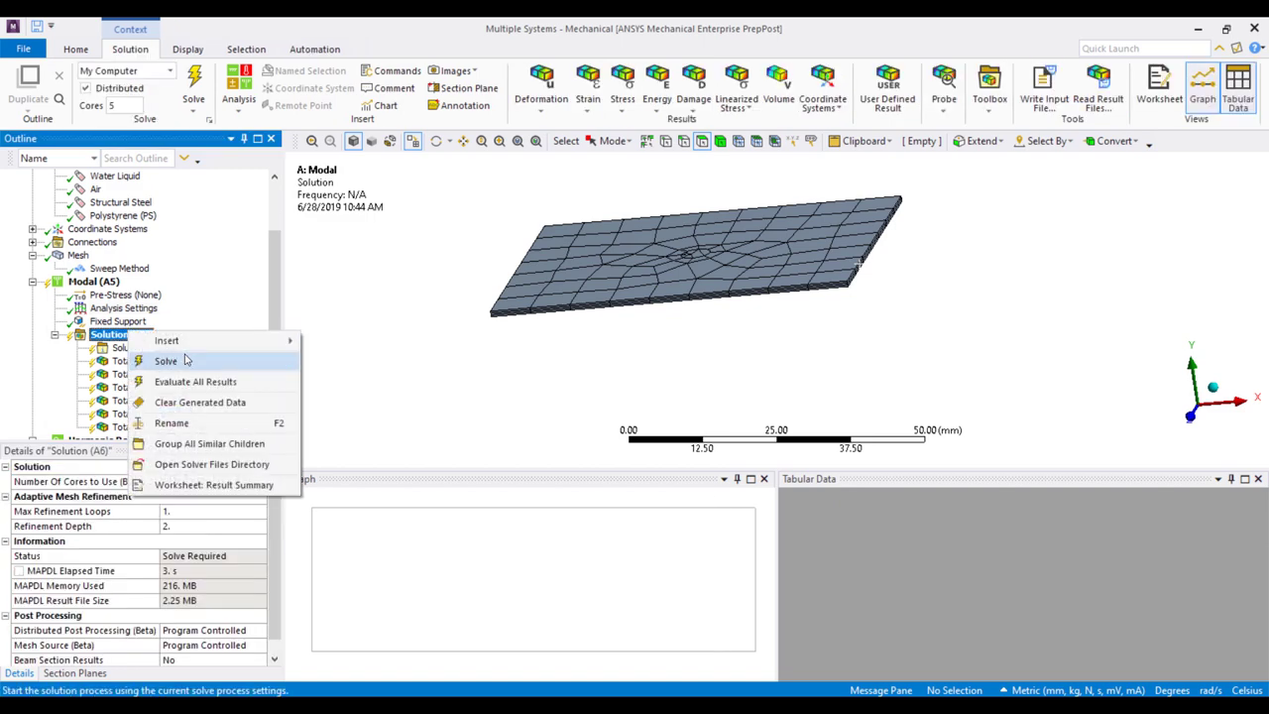
left_click(165, 360)
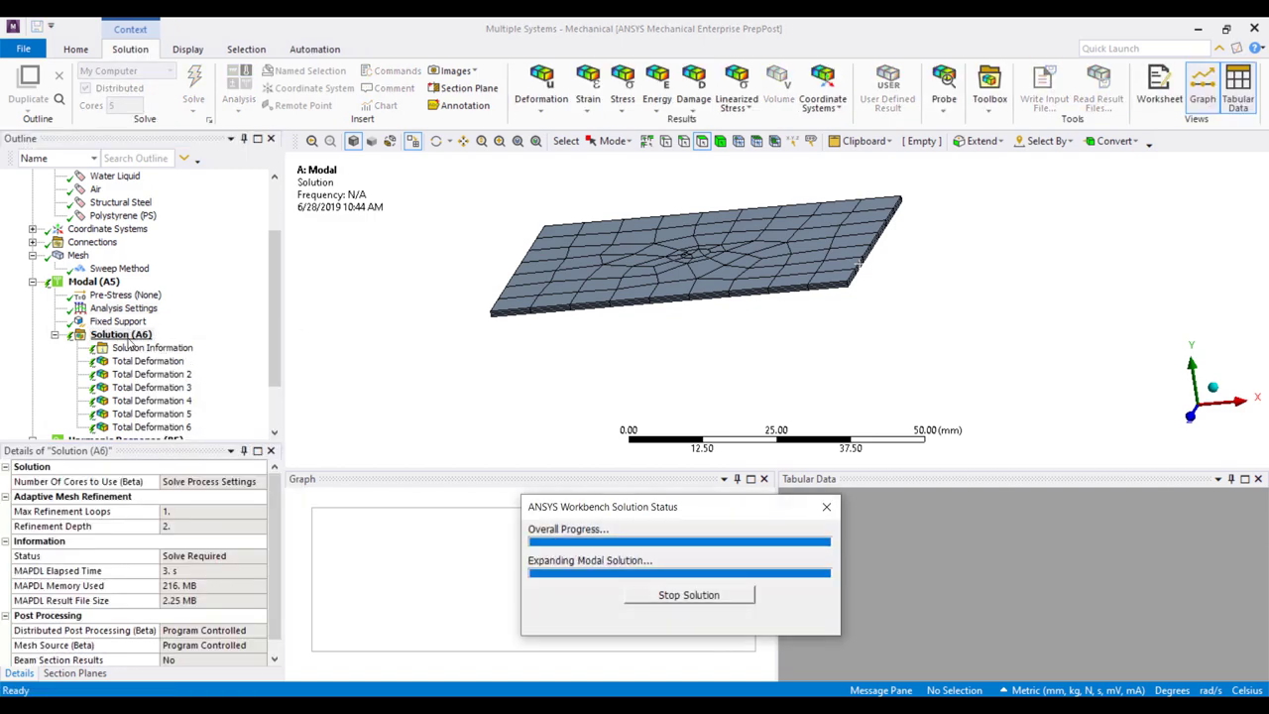
scroll(943, 636, "down", 1)
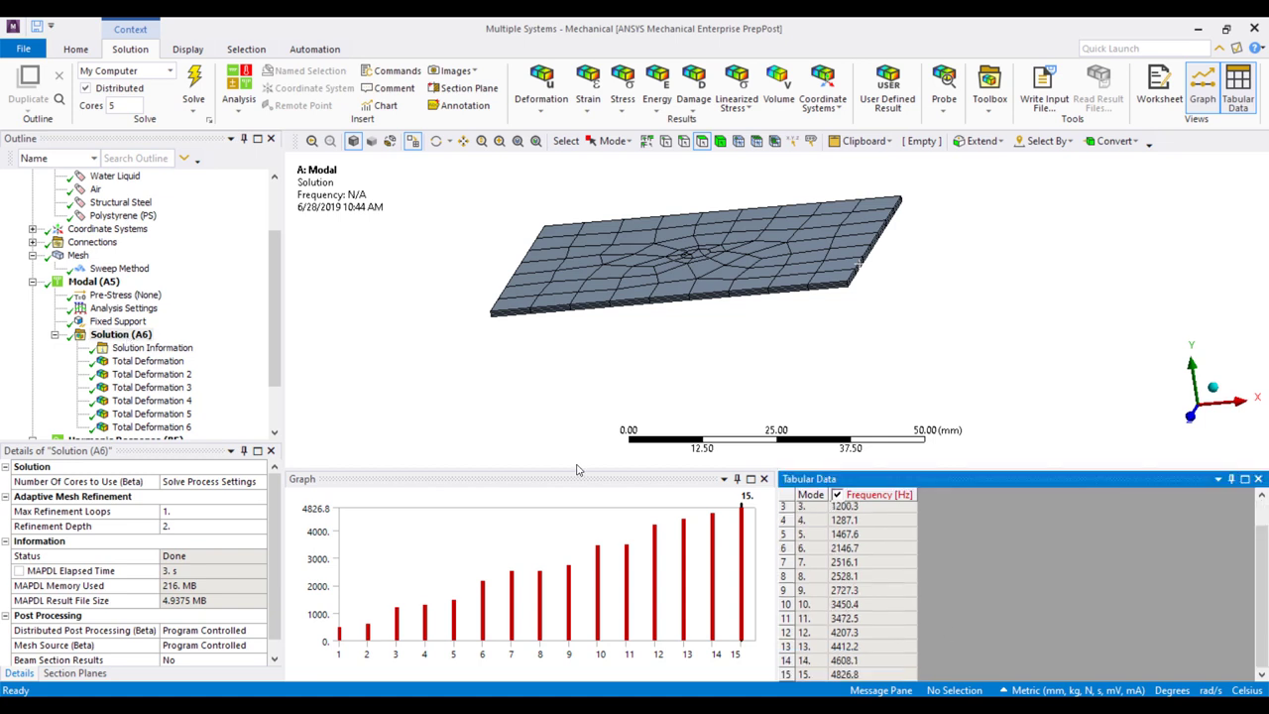
Step: Limit the Modal analysis search range to a maximum of 20000 Hz and set the maximum modes to find to 1000
left_click(124, 308)
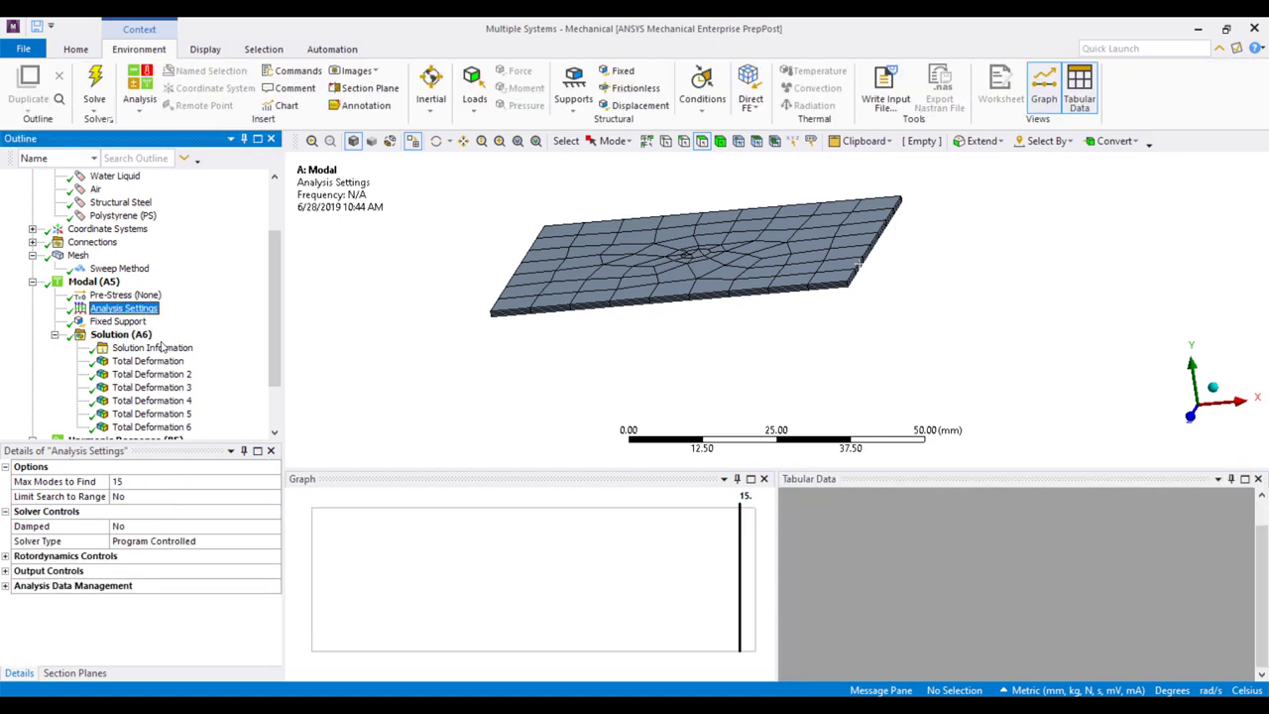
left_click(175, 497)
left_click(274, 496)
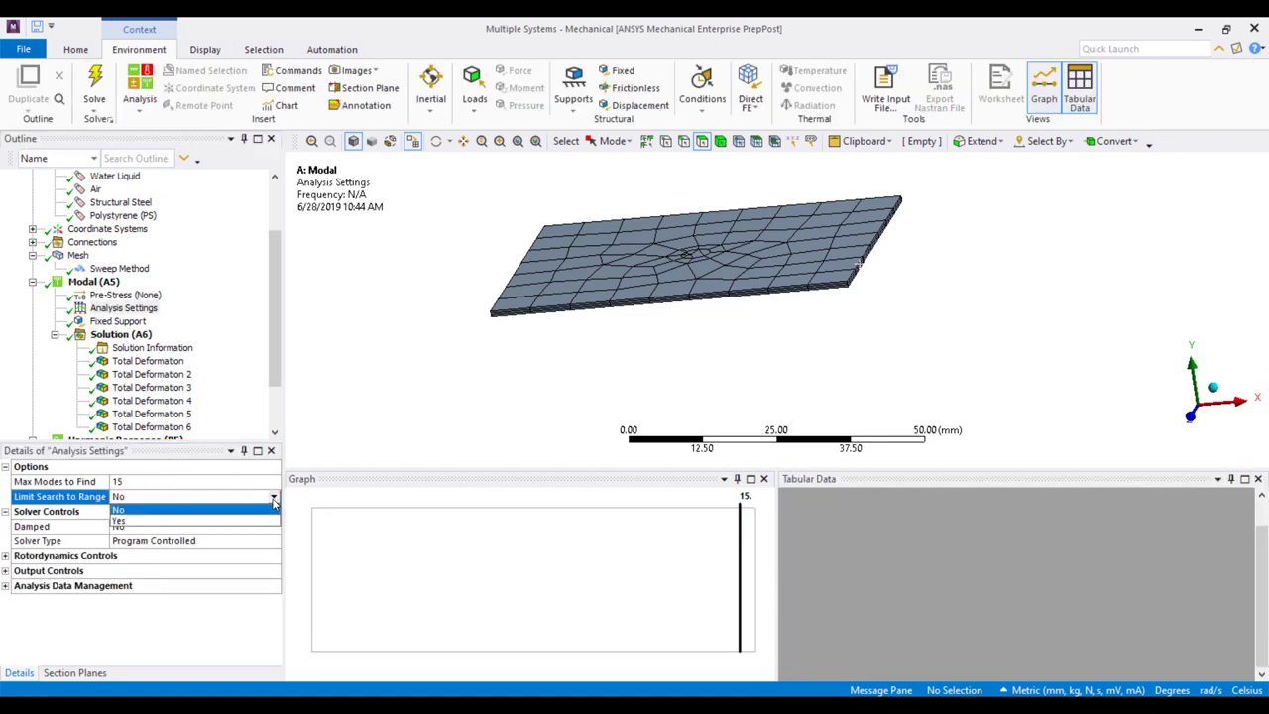
left_click(239, 514)
left_click(190, 526)
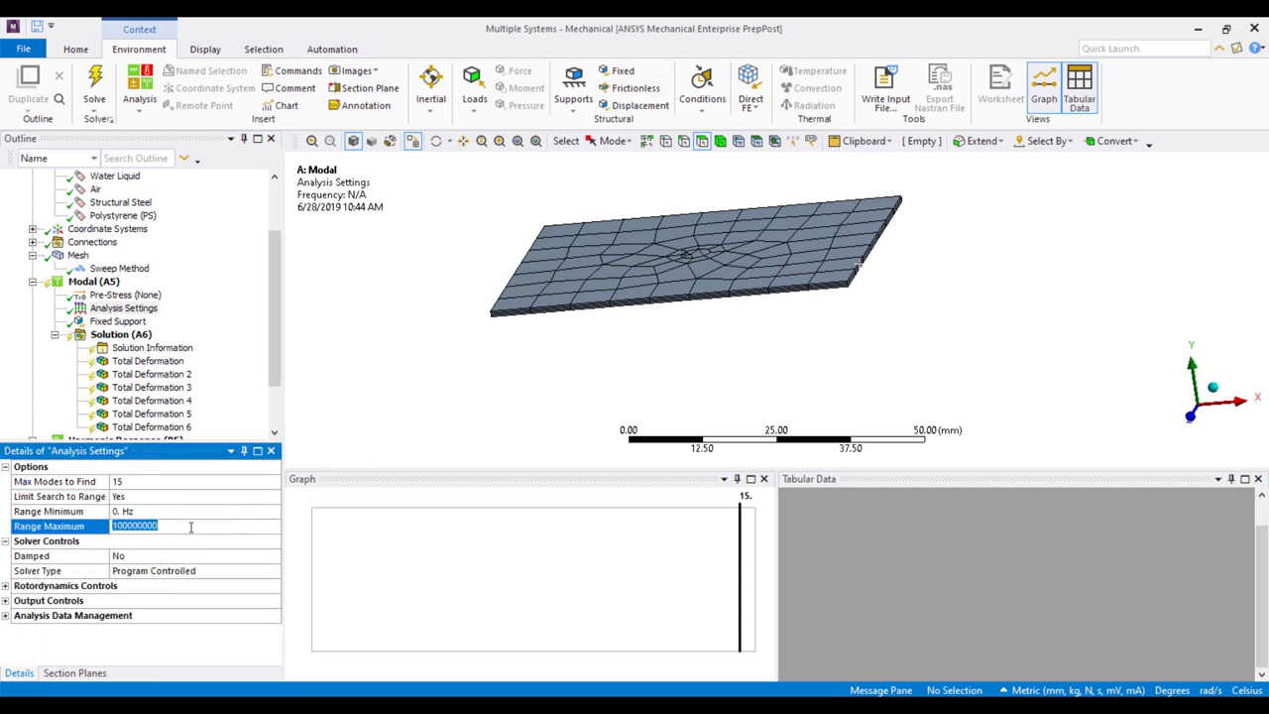
type("2")
left_click(144, 482)
key("Return")
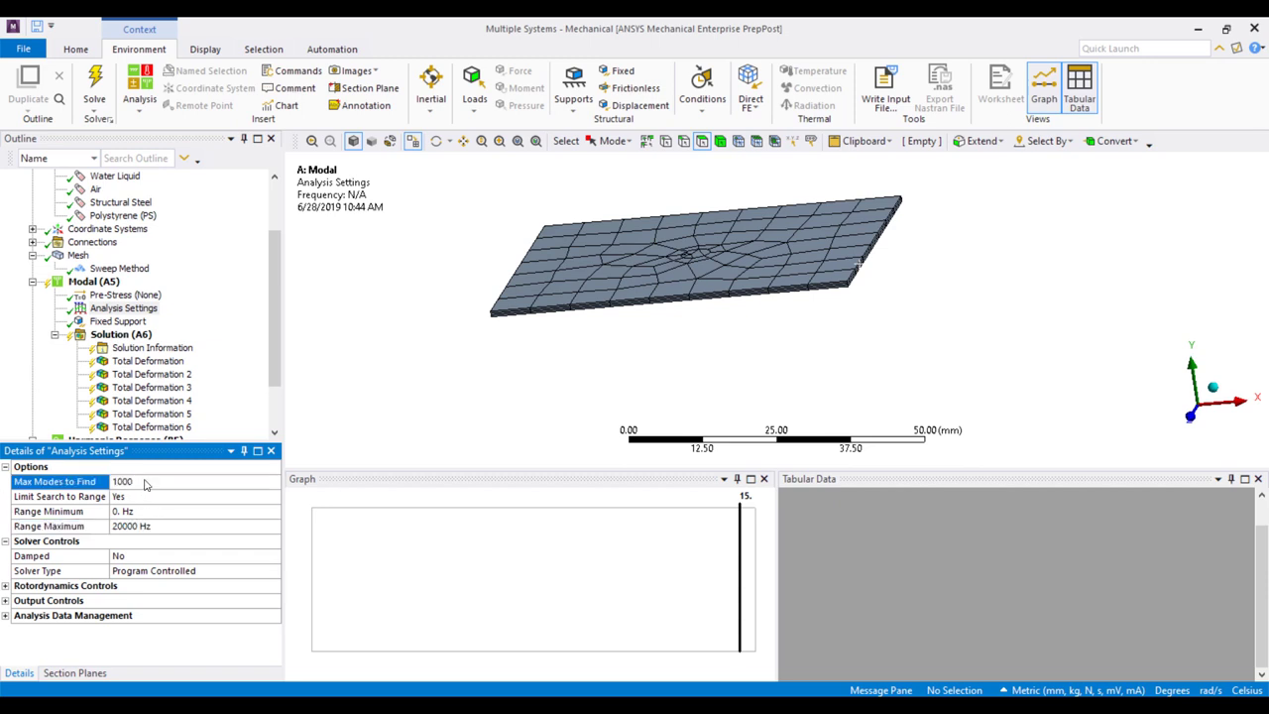
Step: Solve the Modal analysis with the new range and check the end of its frequency table
left_click(117, 334)
right_click(119, 334)
left_click(156, 361)
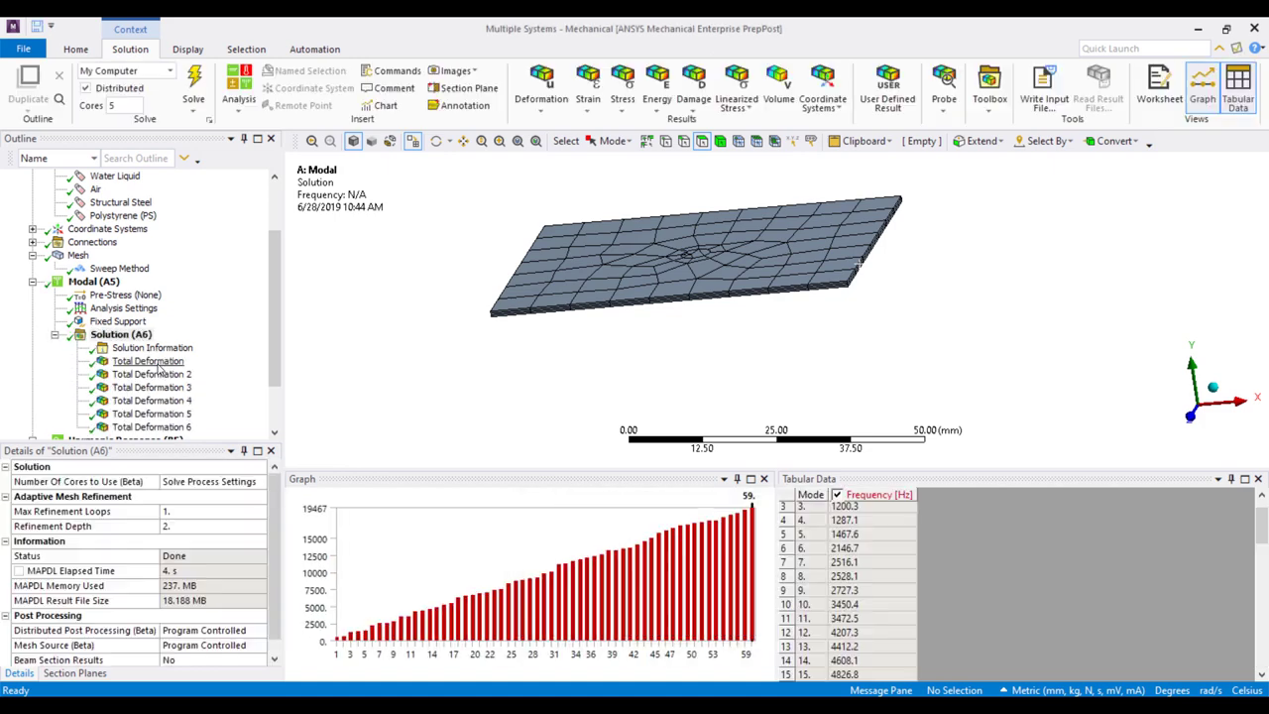
left_click(1020, 594)
scroll(1032, 586, "down", 15)
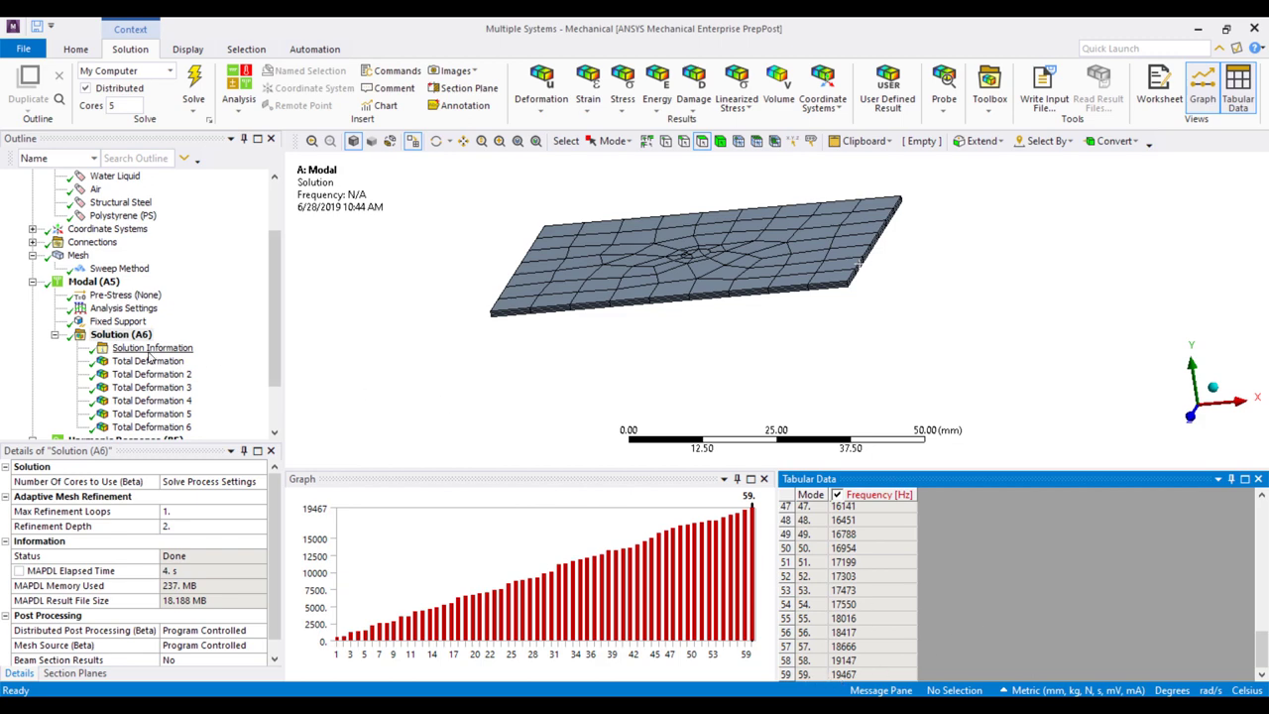
Step: Create a mode shape result for the last mode in the frequency table, mode 59, and evaluate it
right_click(840, 673)
left_click(916, 622)
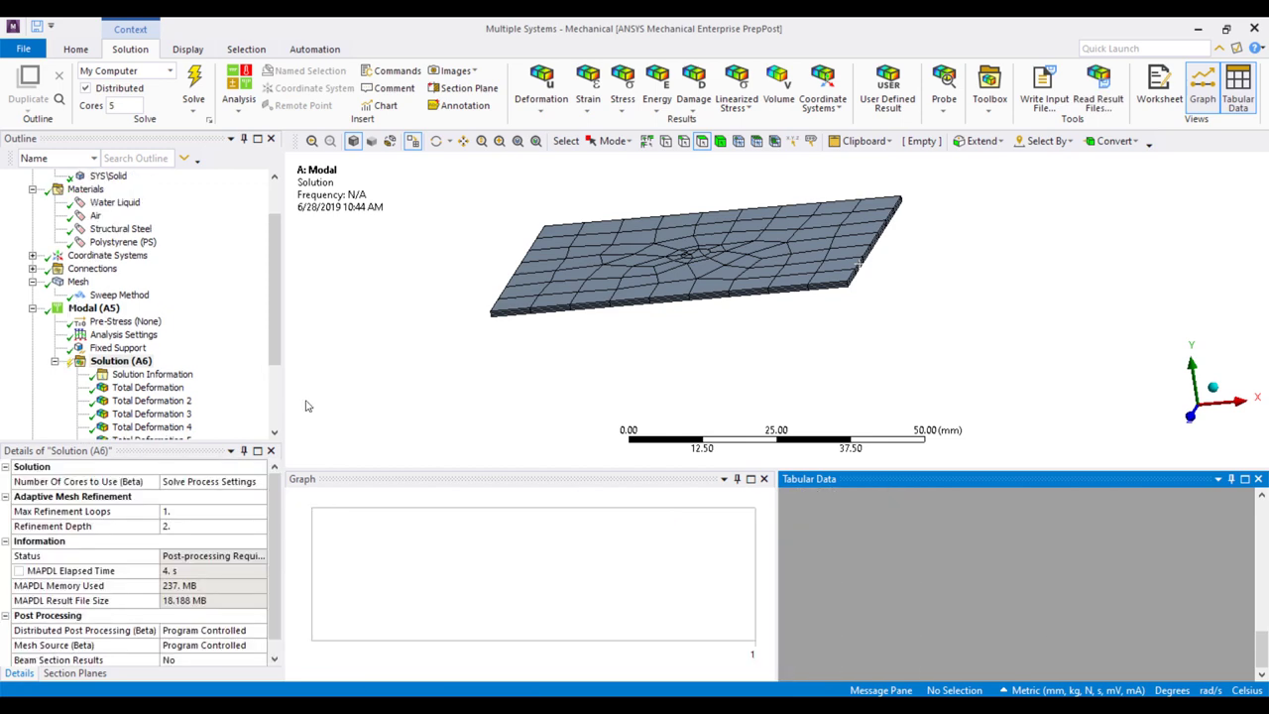
right_click(169, 362)
left_click(234, 389)
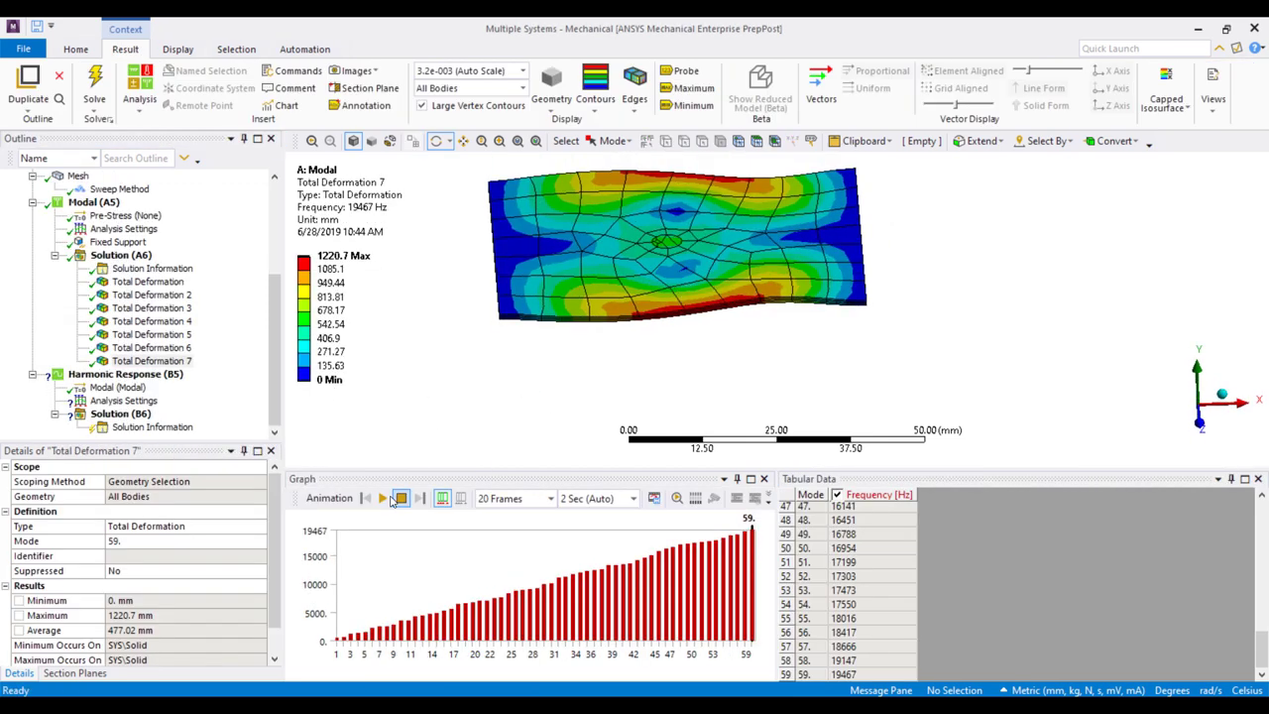
Step: Animate the mode 59 total deformation, examine the shape from another angle and stop the animation
left_click(382, 498)
mouse_move(744, 248)
left_mouse_down()
mouse_move(716, 238)
mouse_move(739, 284)
mouse_move(742, 261)
left_mouse_up()
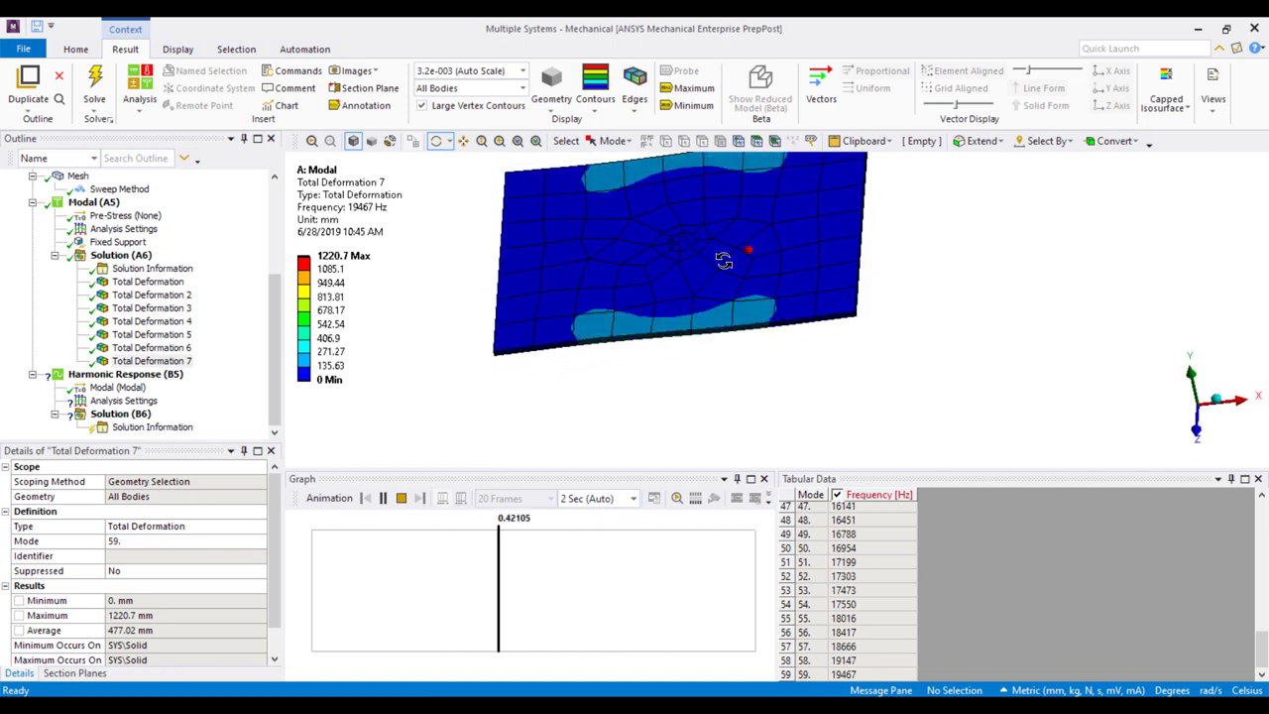
left_click(401, 498)
Step: Set the Harmonic Response analysis's frequency range maximum to 20000 Hz
left_click(132, 376)
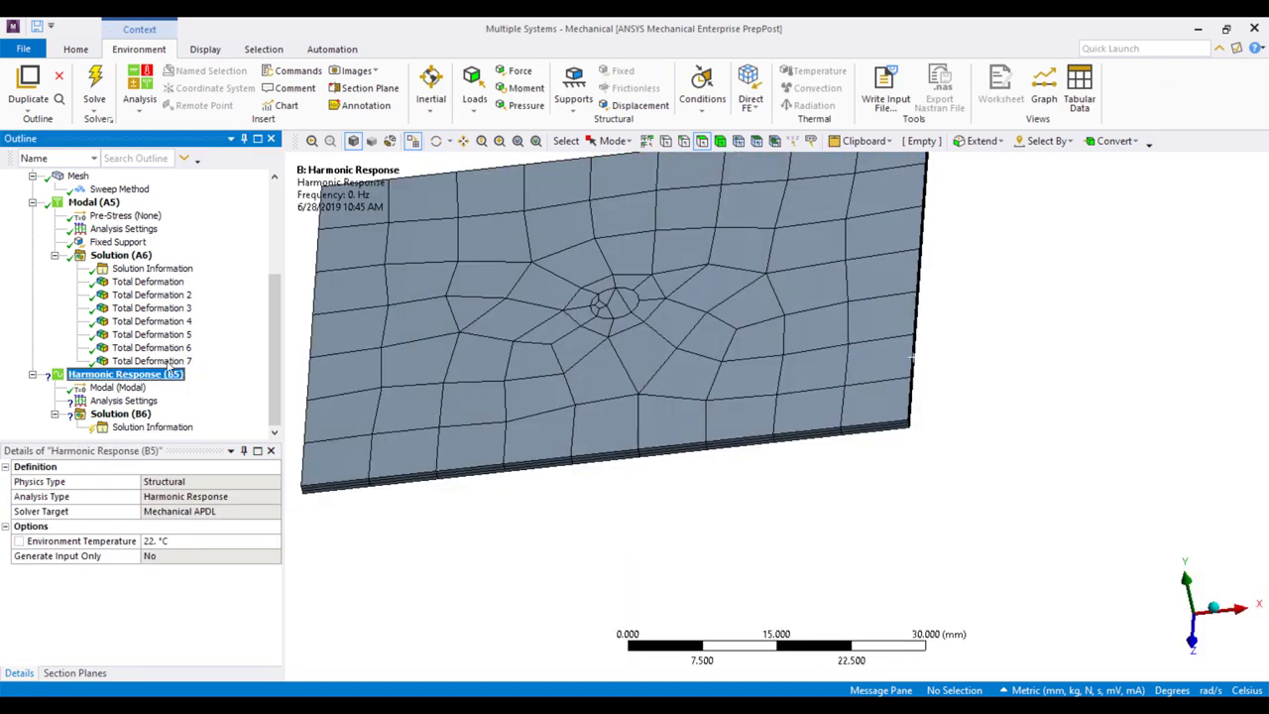
left_click_drag(433, 347, 527, 374)
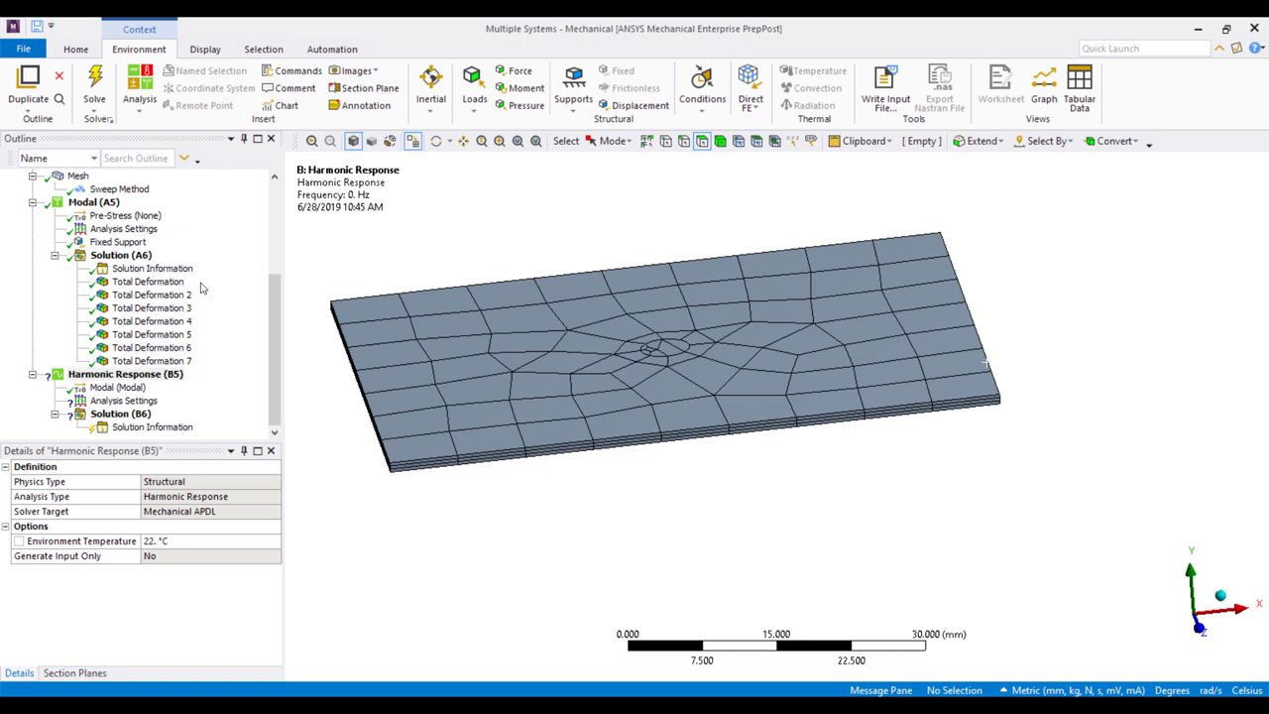
left_click(126, 401)
left_click(194, 540)
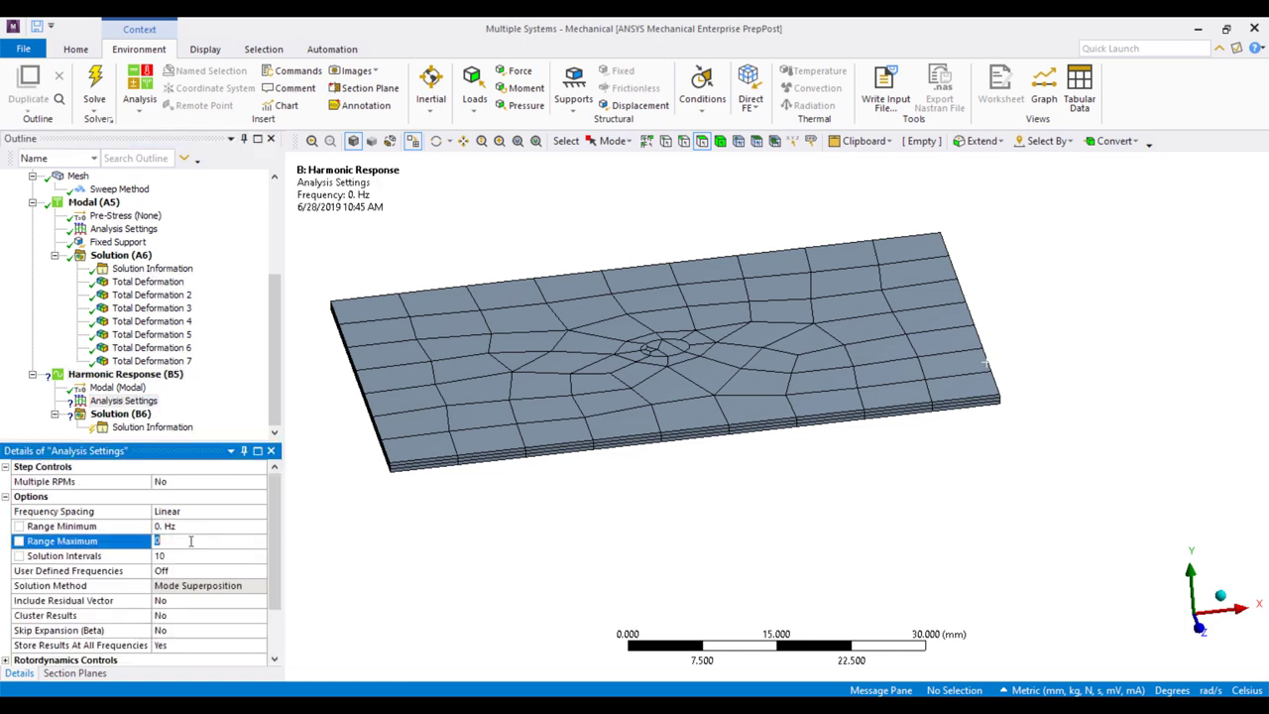
type("20000")
key("Return")
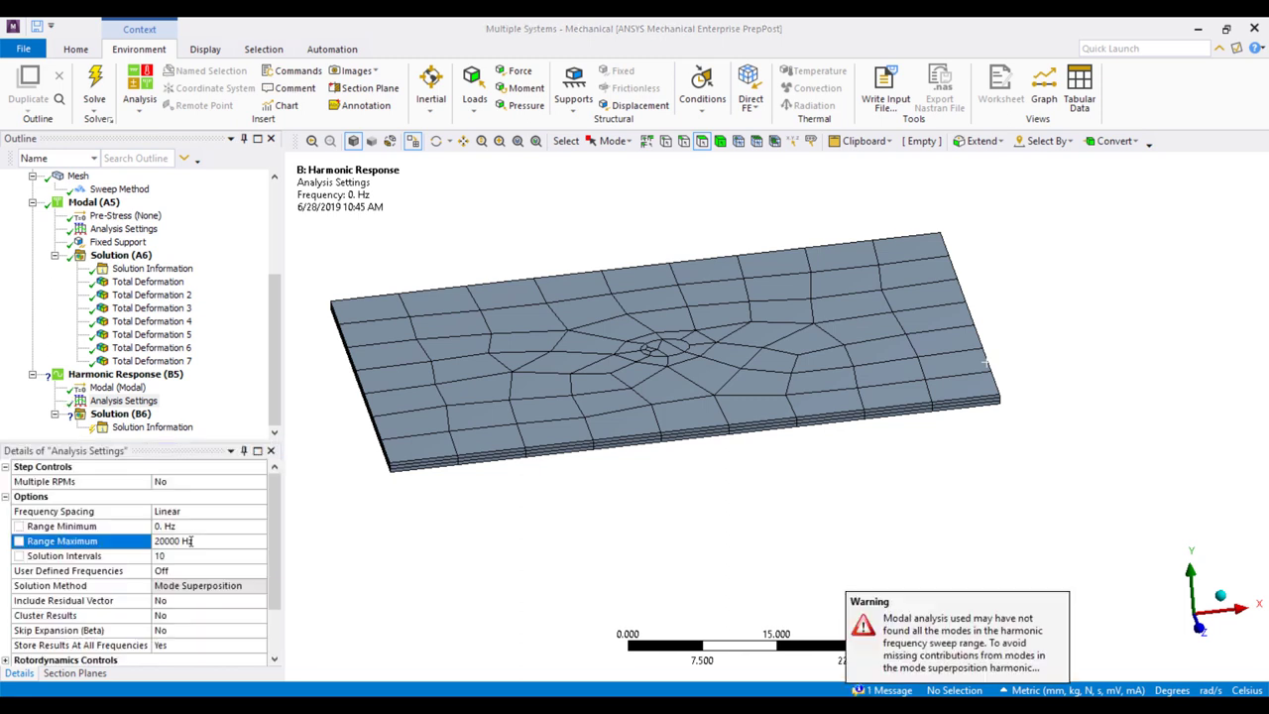
Step: Turn on Cluster Results for the Harmonic Response analysis and set the cluster number to 2
double_click(170, 616)
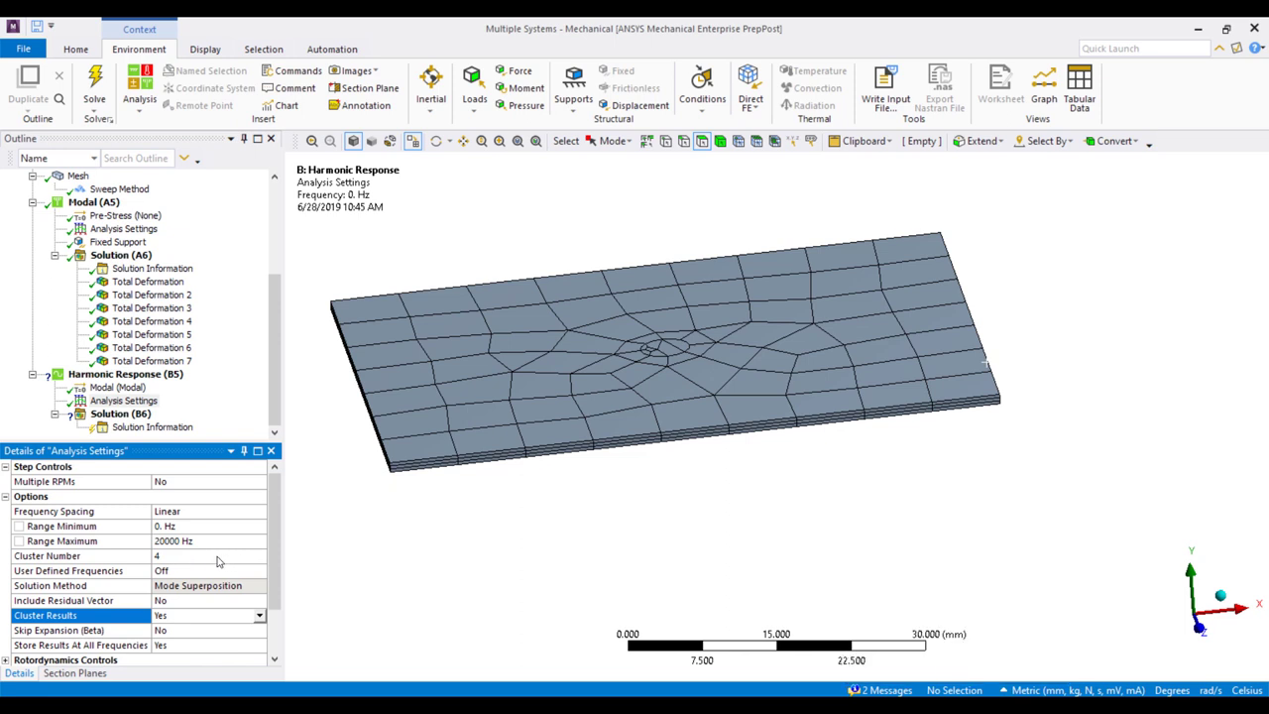
left_click(218, 558)
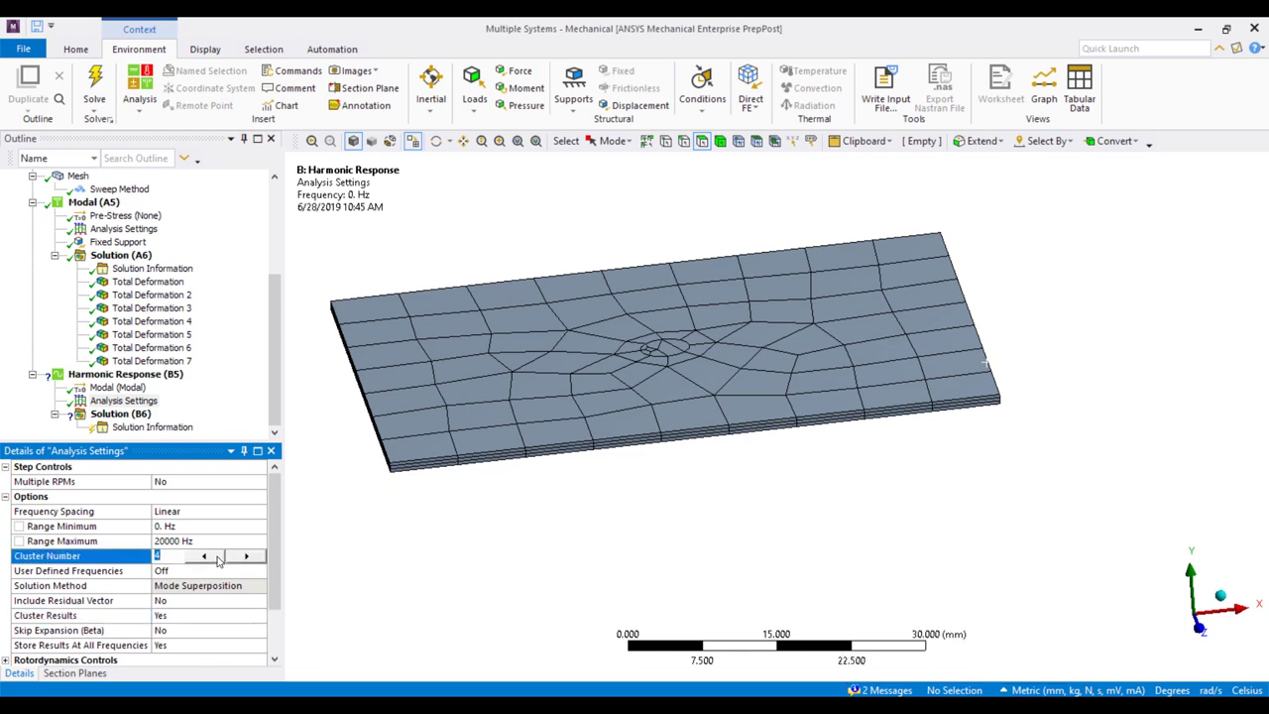
type("2")
key("Return")
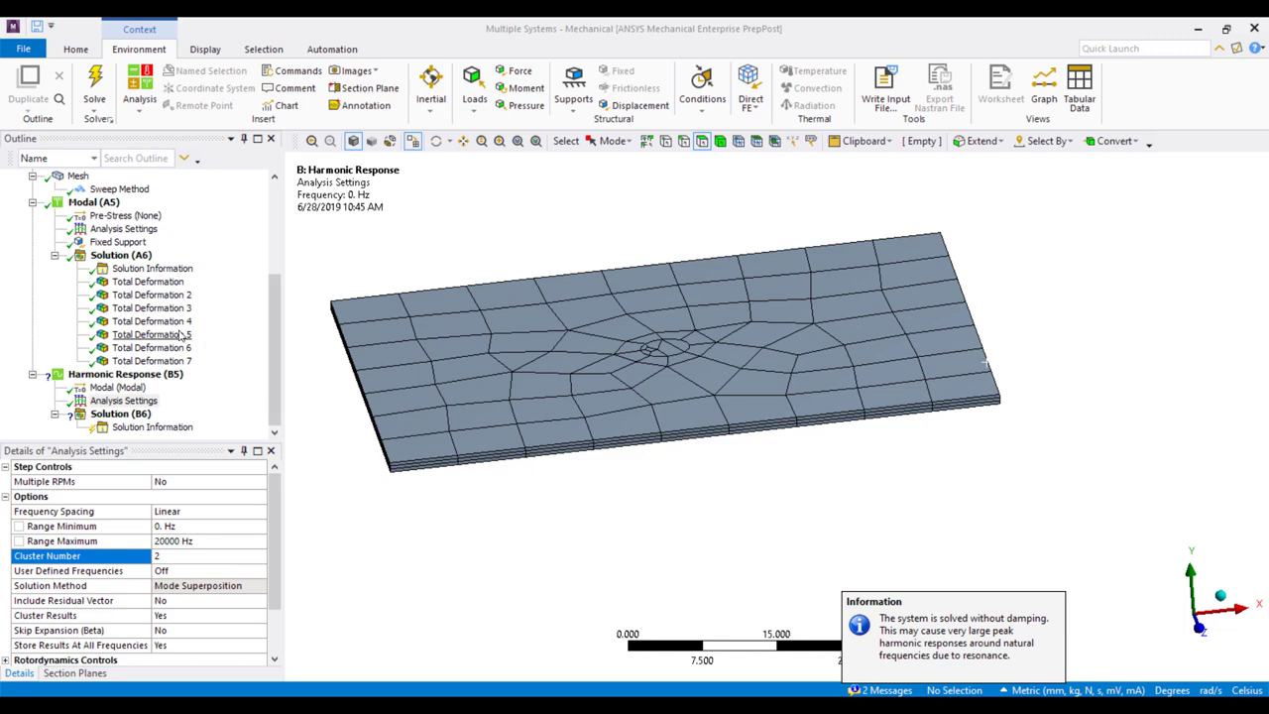
Step: Apply a 0.1 N force to the small circular face at the plate's centre in the Harmonic Response analysis
middle_click_drag(496, 392, 765, 581)
left_click(690, 493)
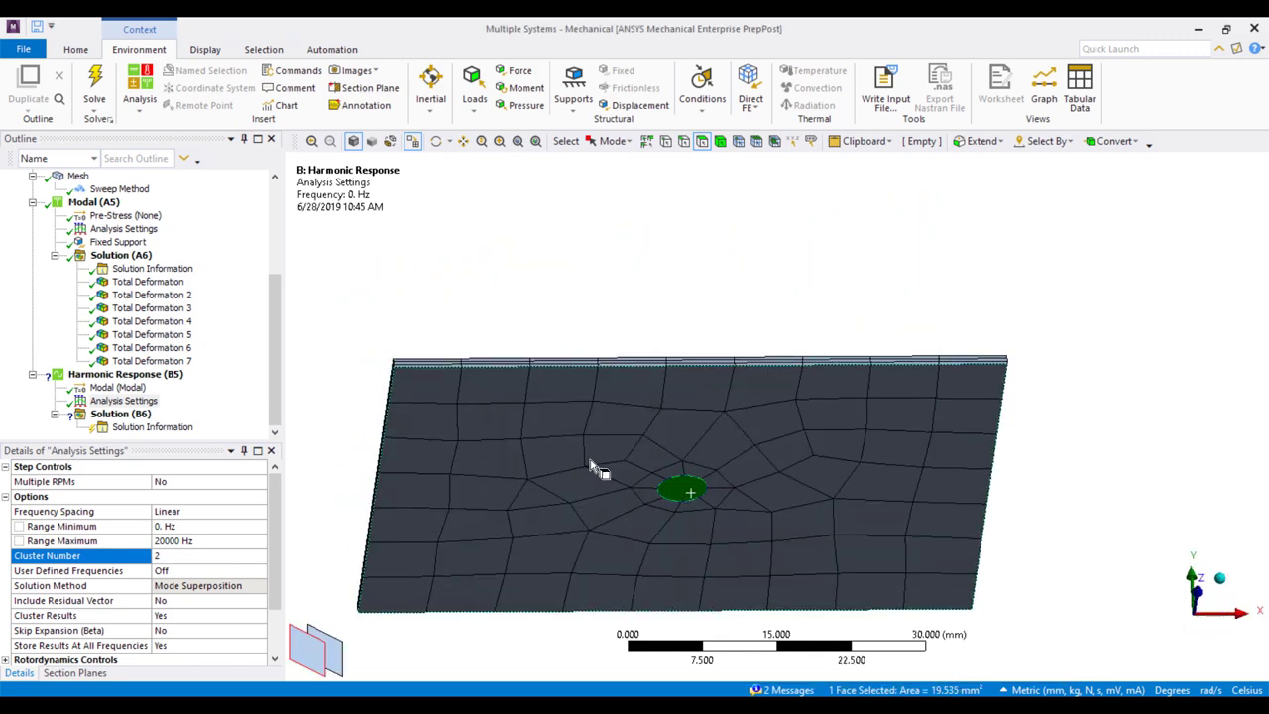
middle_click_drag(589, 453, 645, 386)
right_click(644, 388)
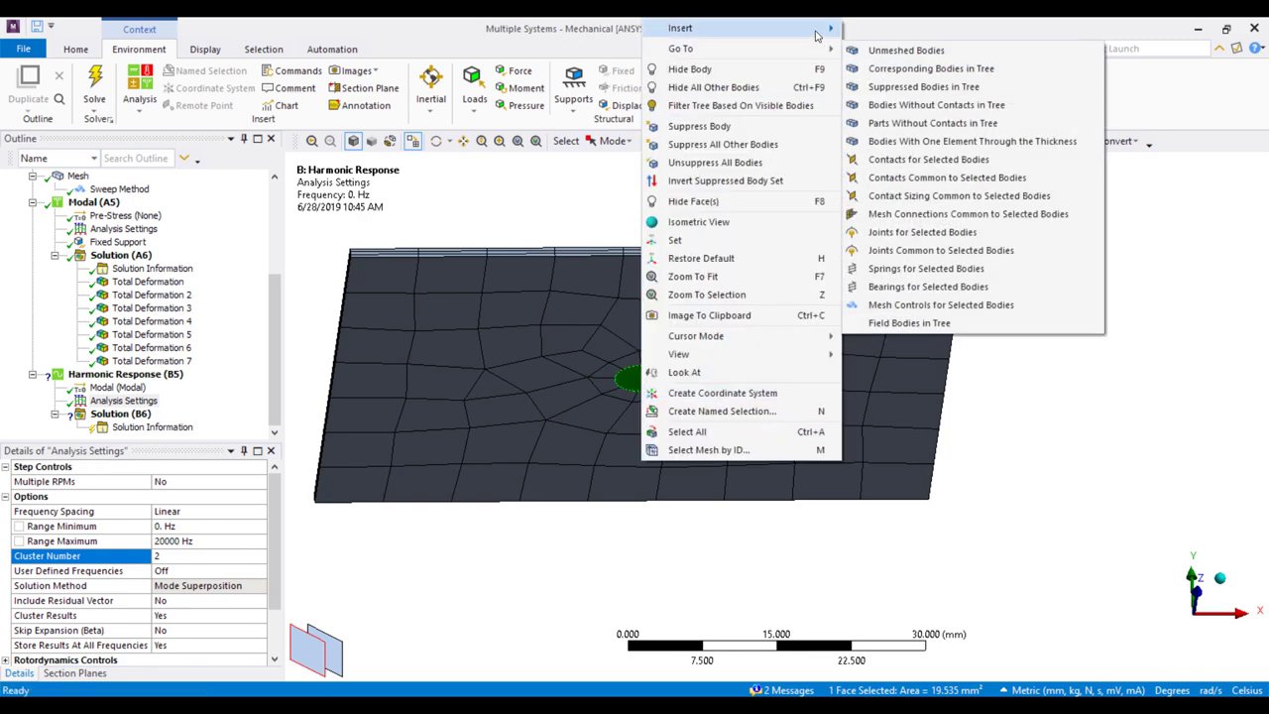
mouse_move(822, 30)
left_click(881, 69)
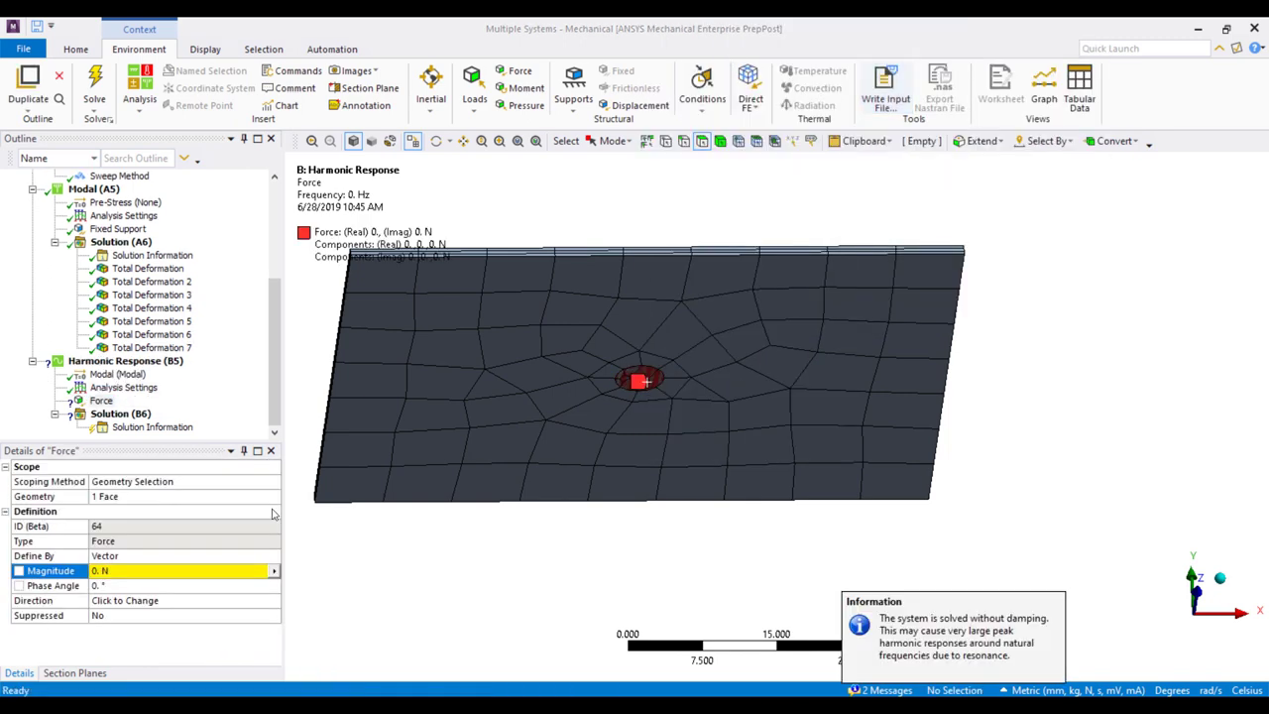
left_click(214, 570)
type("0.1")
key("Return")
Step: Solve the Harmonic Response analysis
middle_click_drag(587, 410, 422, 424)
left_click(120, 415)
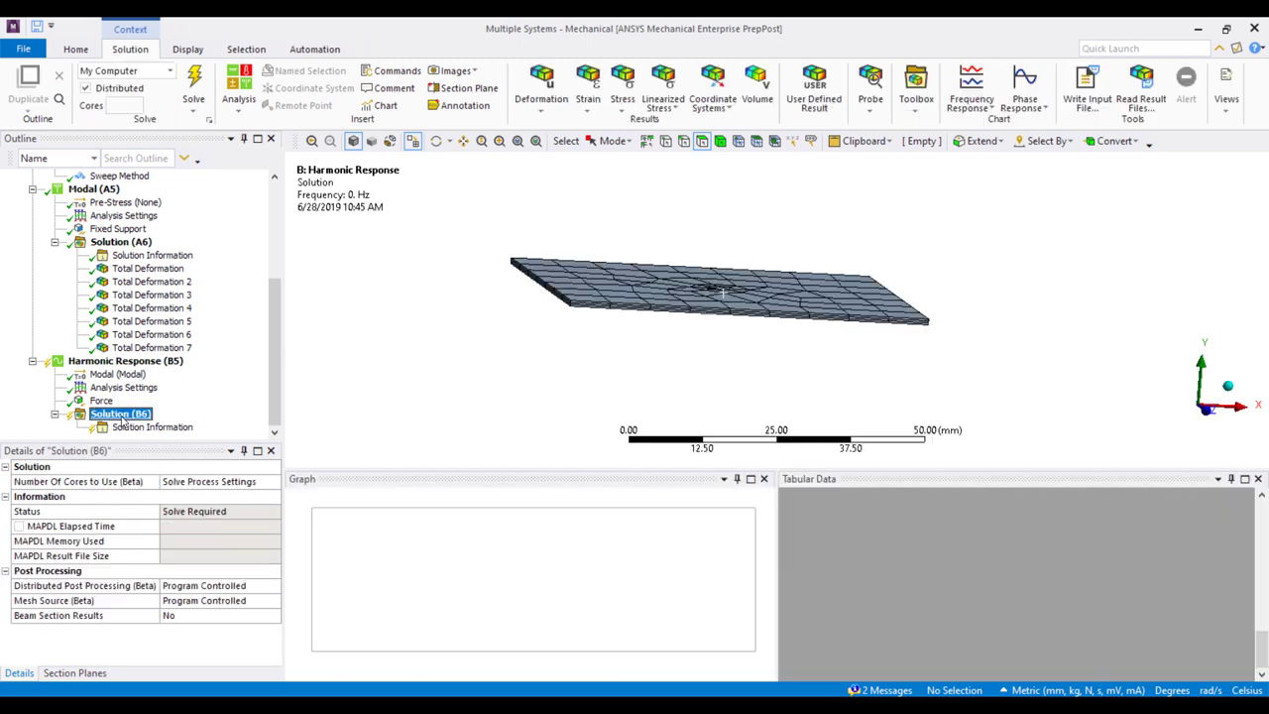
right_click(202, 417)
left_click(207, 448)
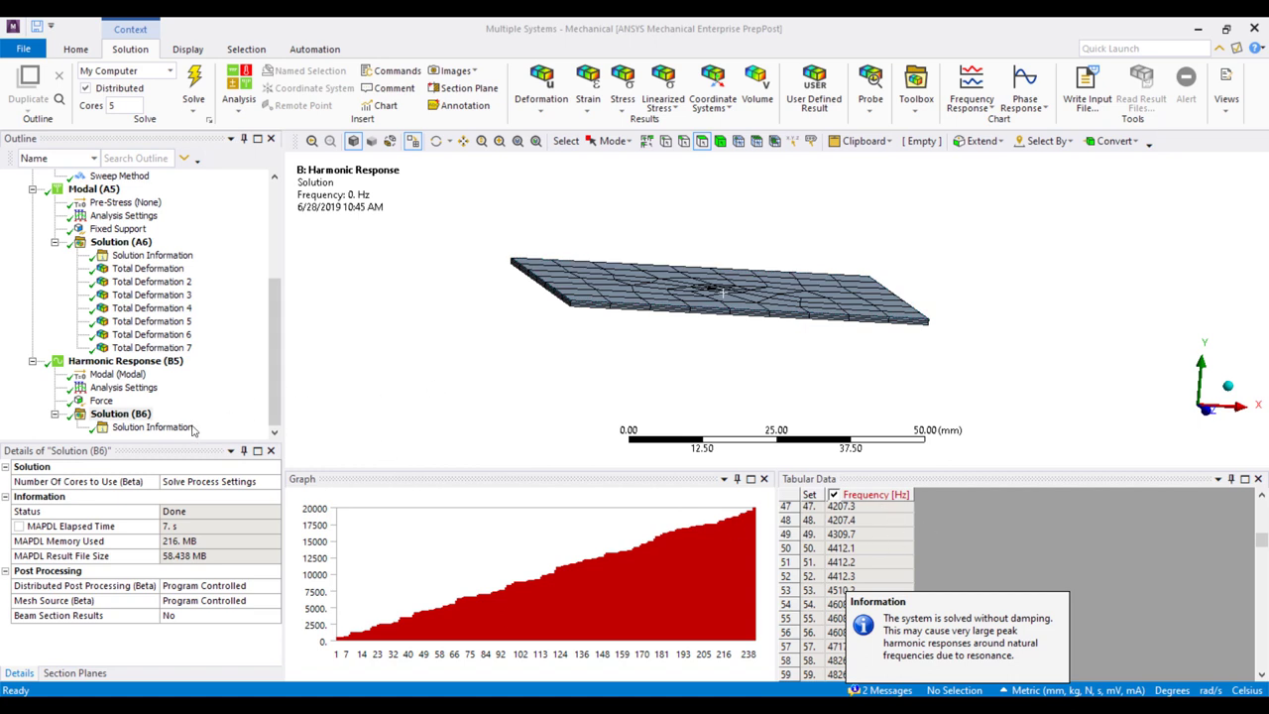
right_click(109, 415)
mouse_move(149, 423)
mouse_move(357, 425)
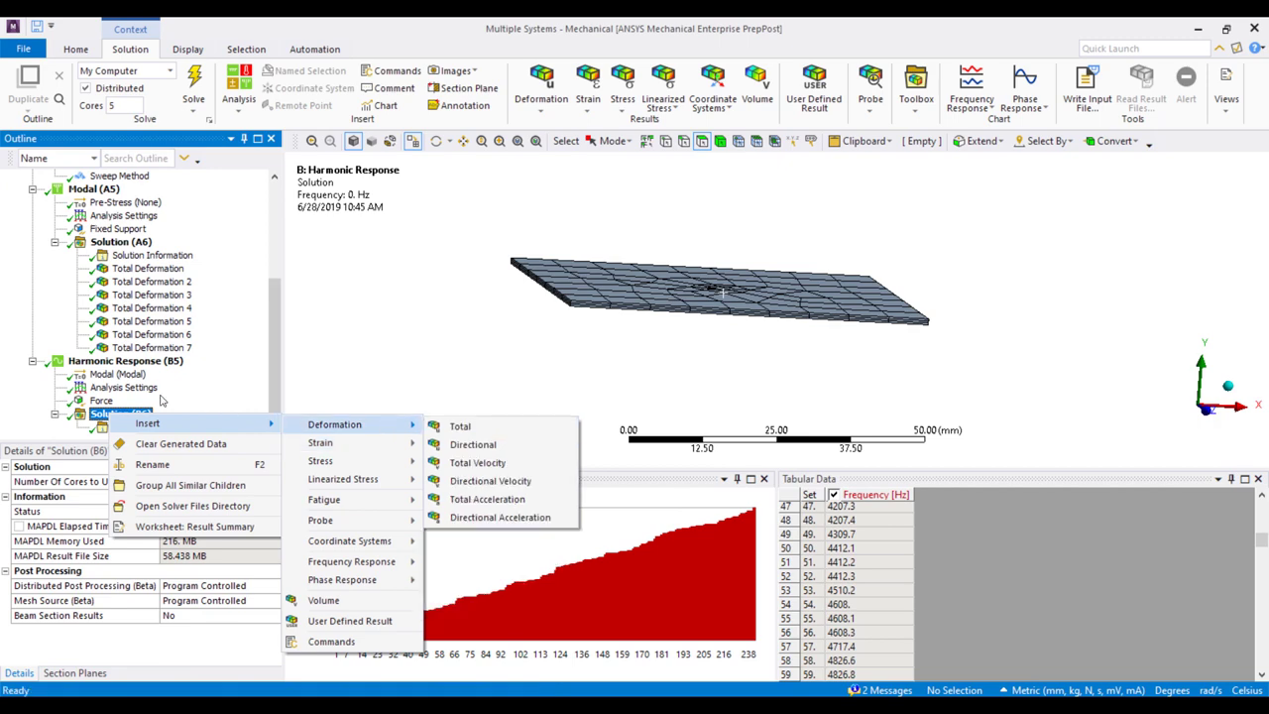
Step: Set the damping ratio to 0.05 in the Harmonic Response damping controls
left_click(132, 390)
scroll(171, 570, "down", 2)
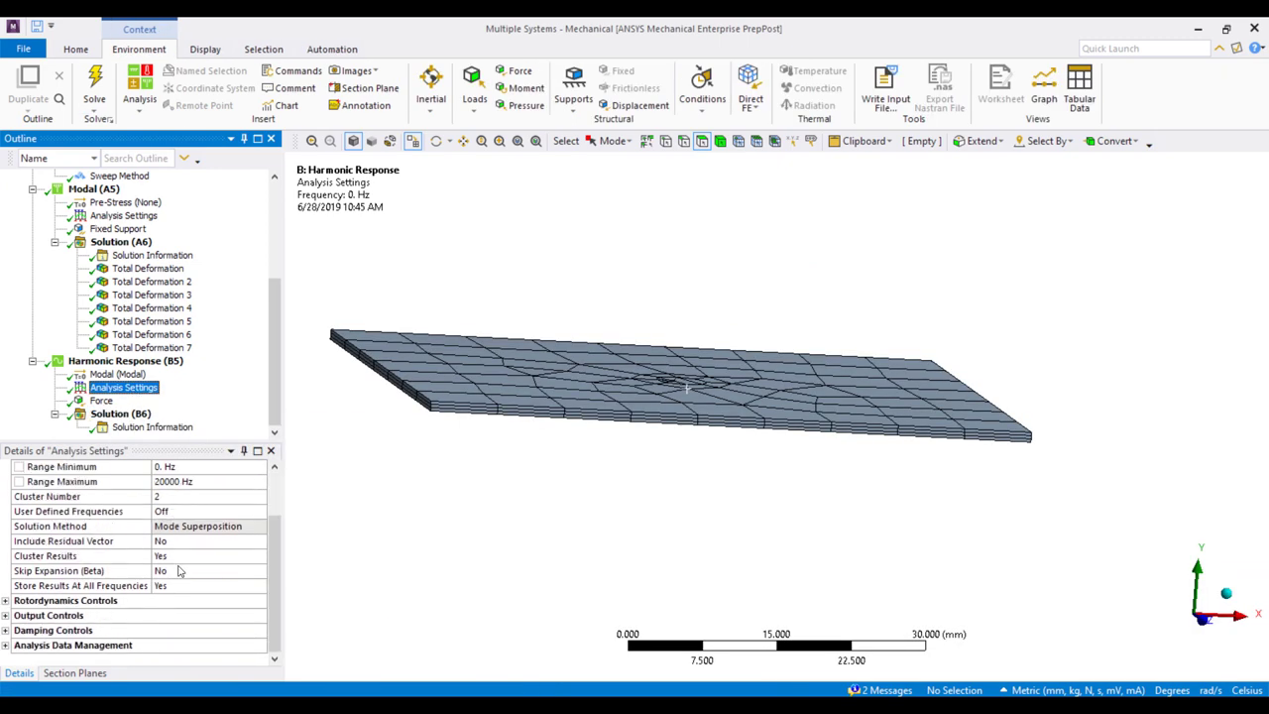
left_click(5, 632)
left_click(263, 585)
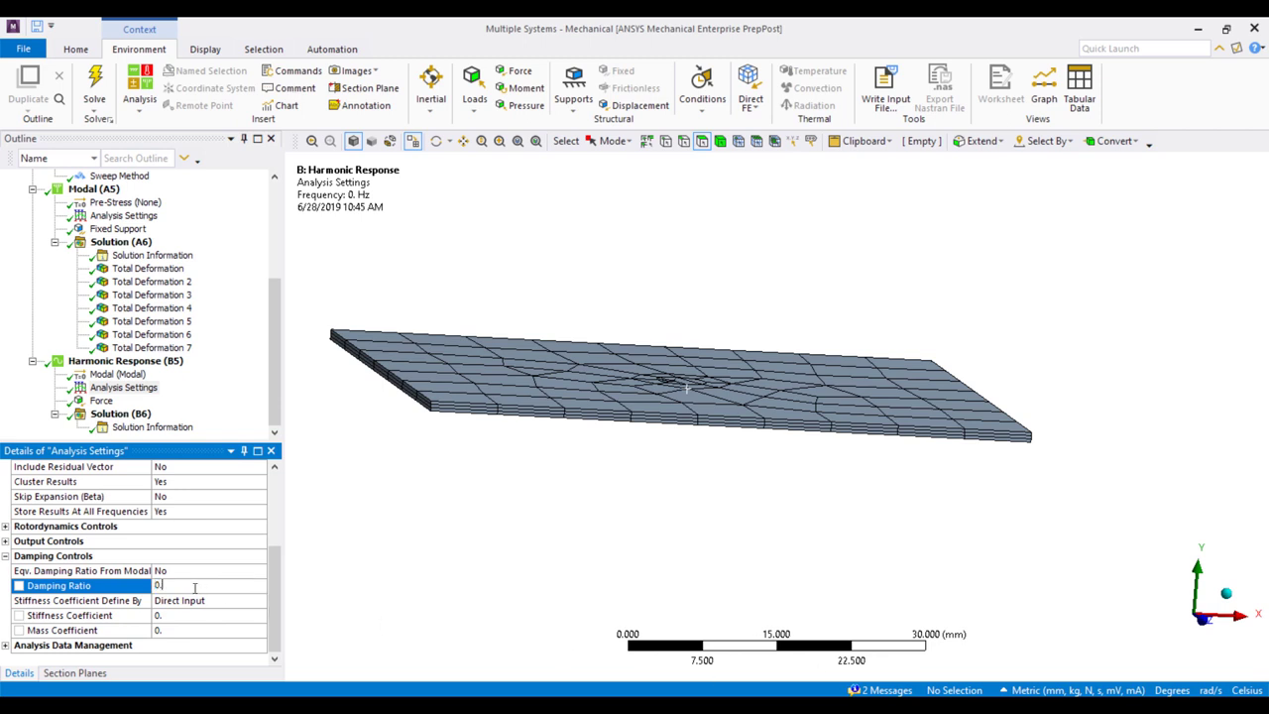
type("0.05")
key("Return")
Step: Solve the Harmonic Response analysis with damping and check the end of its frequency table
left_click(119, 413)
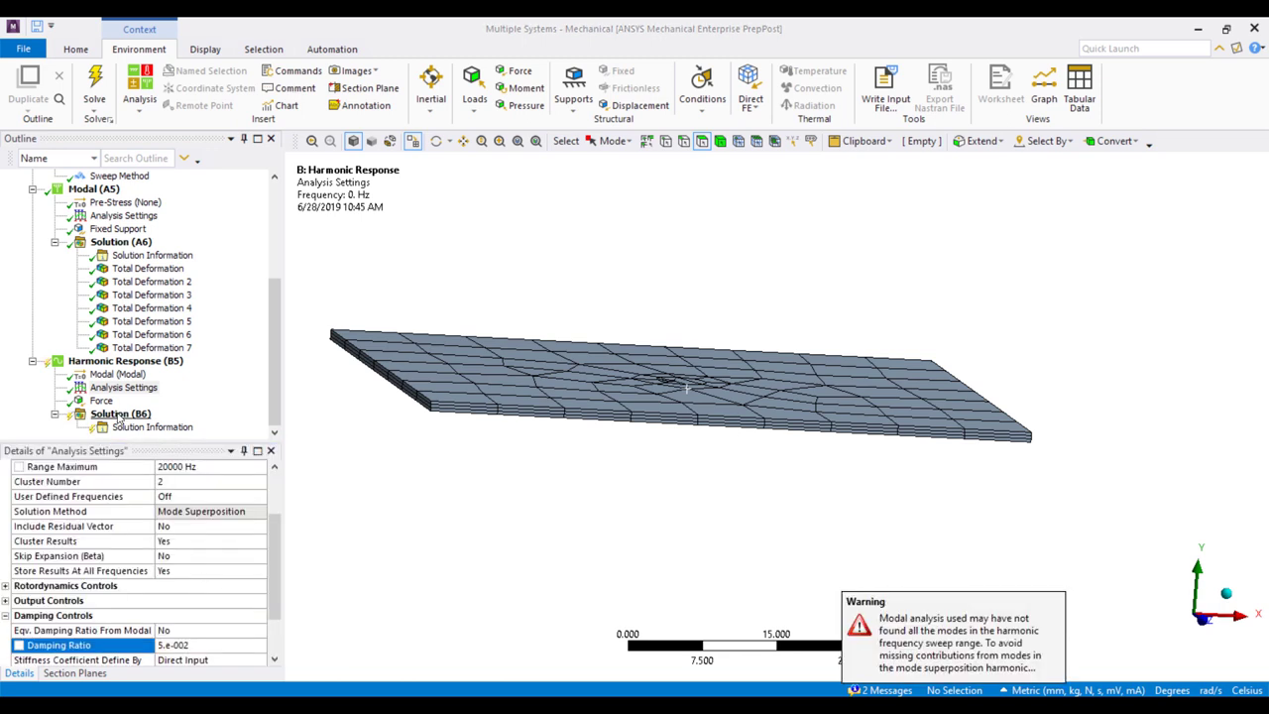
right_click(119, 414)
left_click(156, 443)
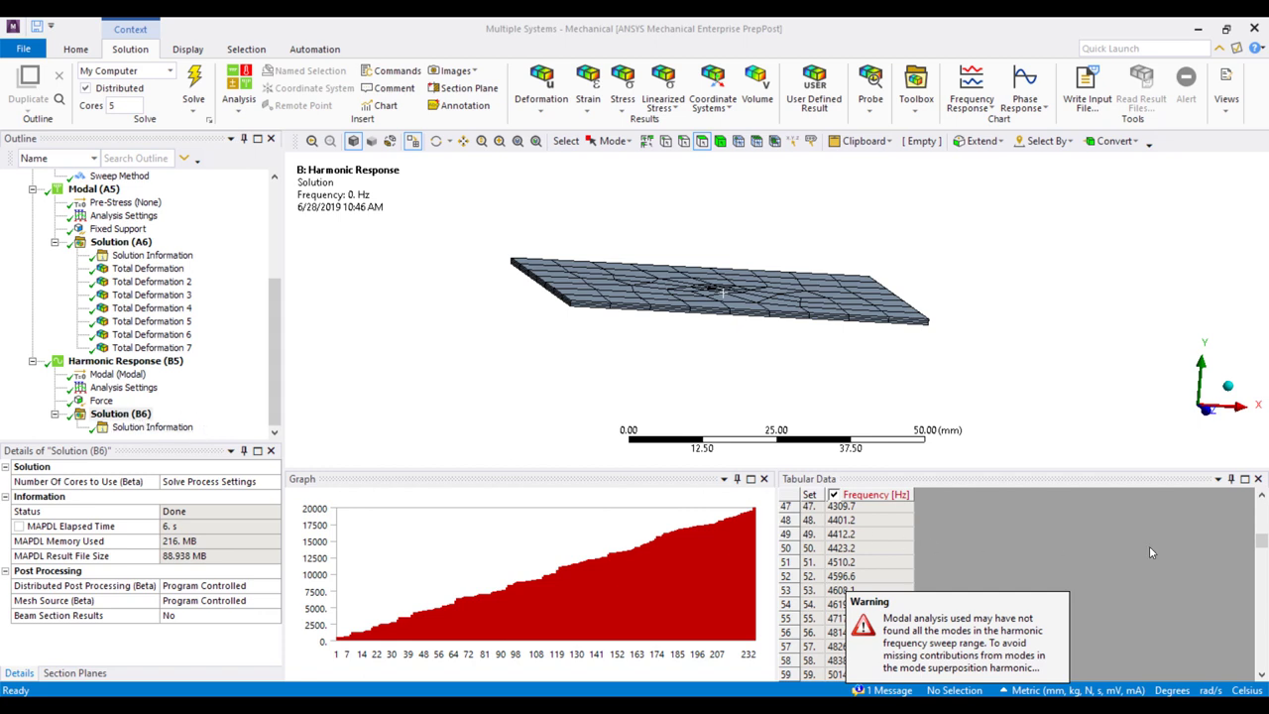
left_click_drag(1262, 539, 1263, 691)
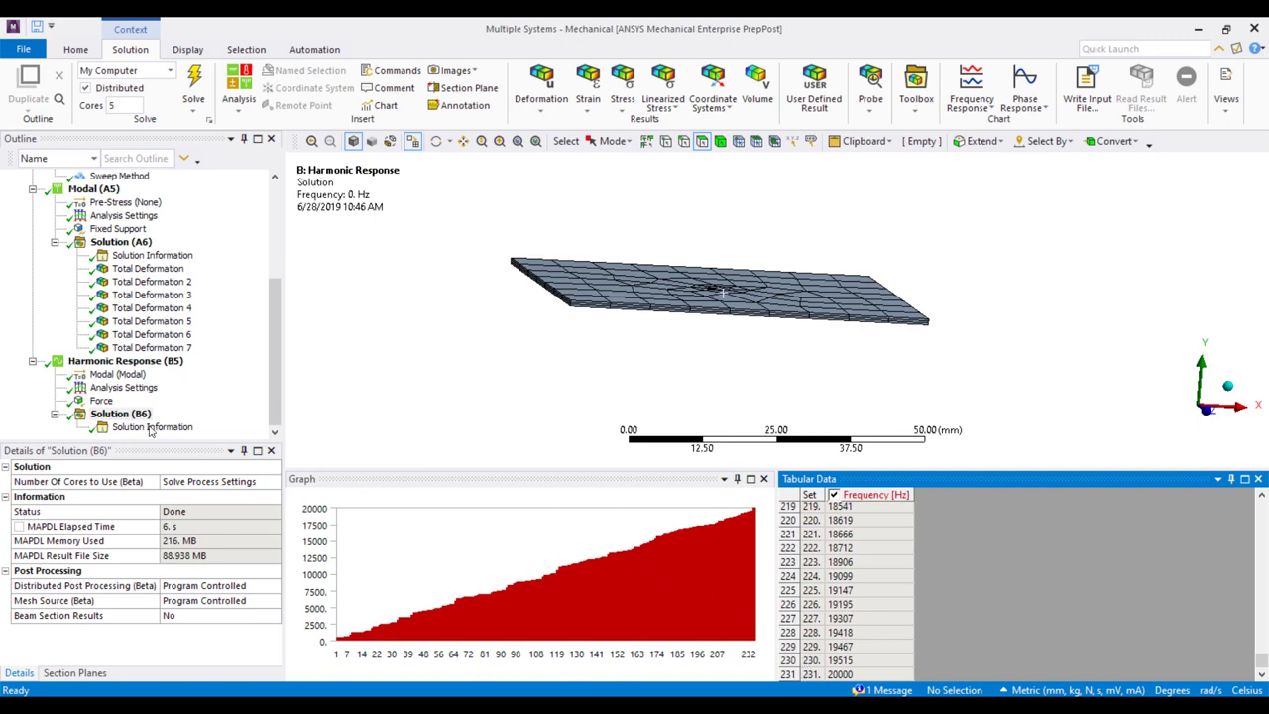
Step: Insert a deformation frequency response on the small circular face at the plate's centre
middle_click_drag(765, 243, 742, 303)
left_click(748, 327)
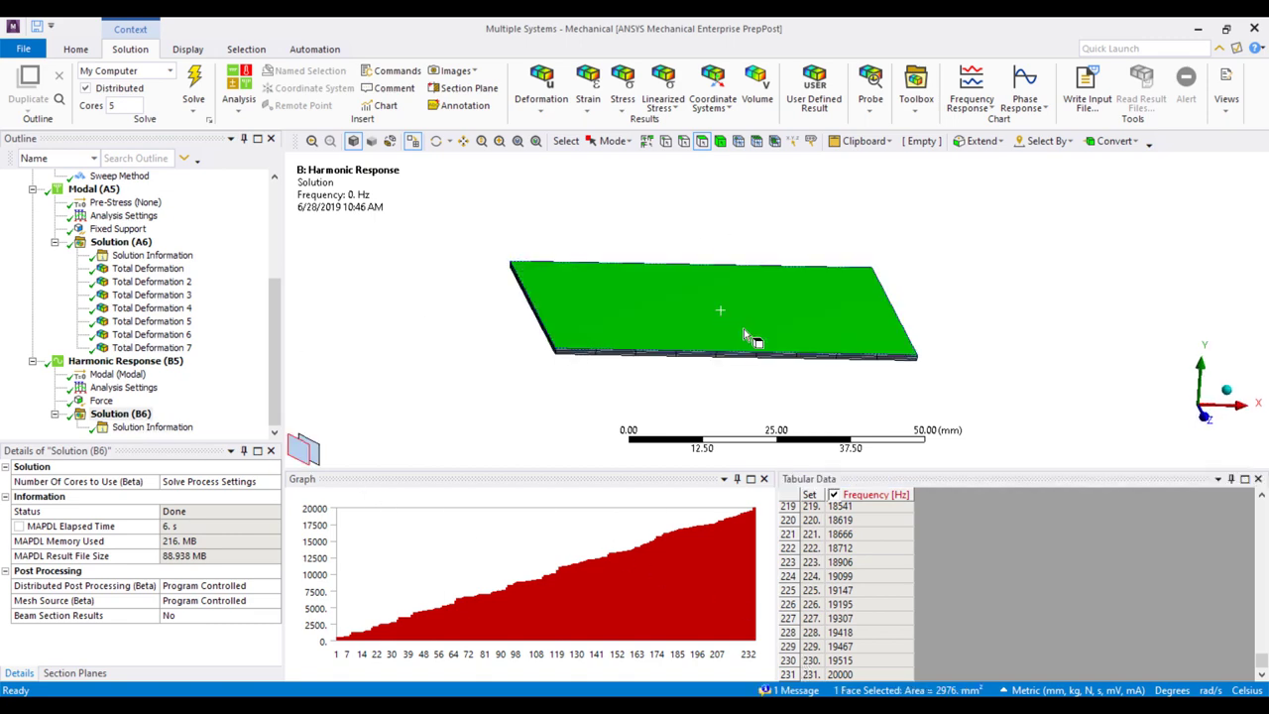
right_click(713, 342)
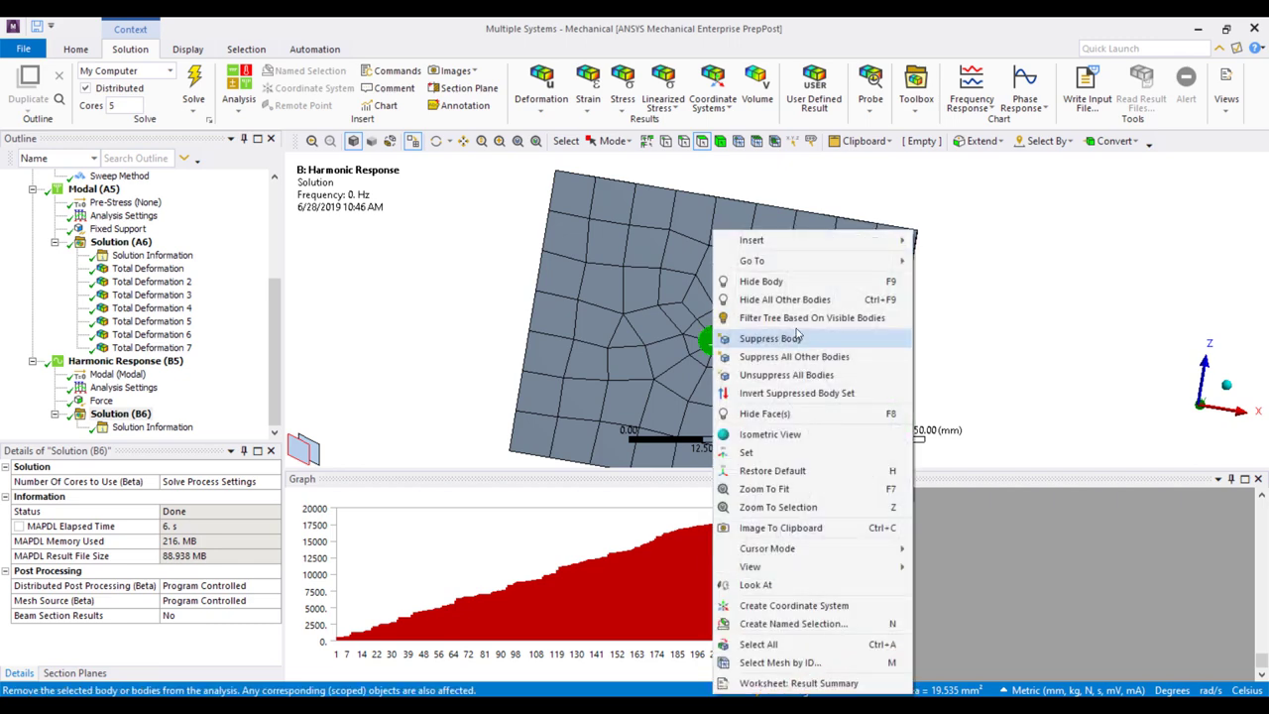
mouse_move(834, 242)
mouse_move(1013, 379)
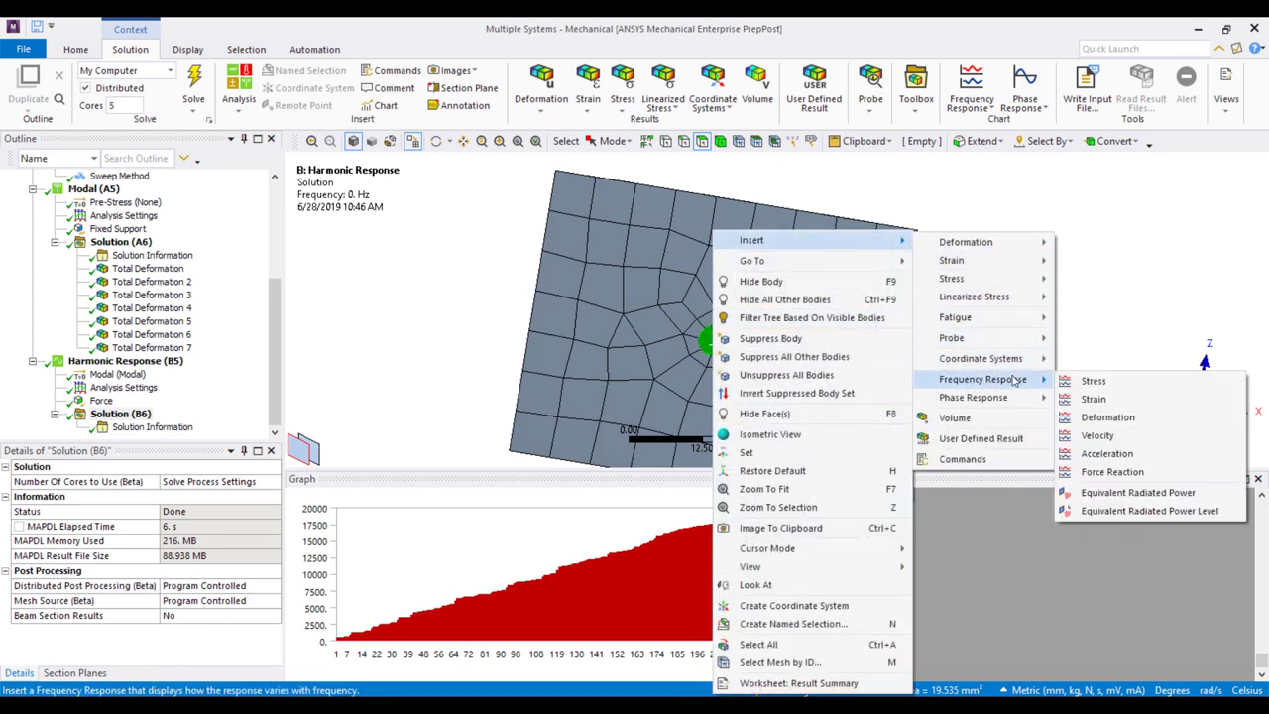
left_click(1120, 422)
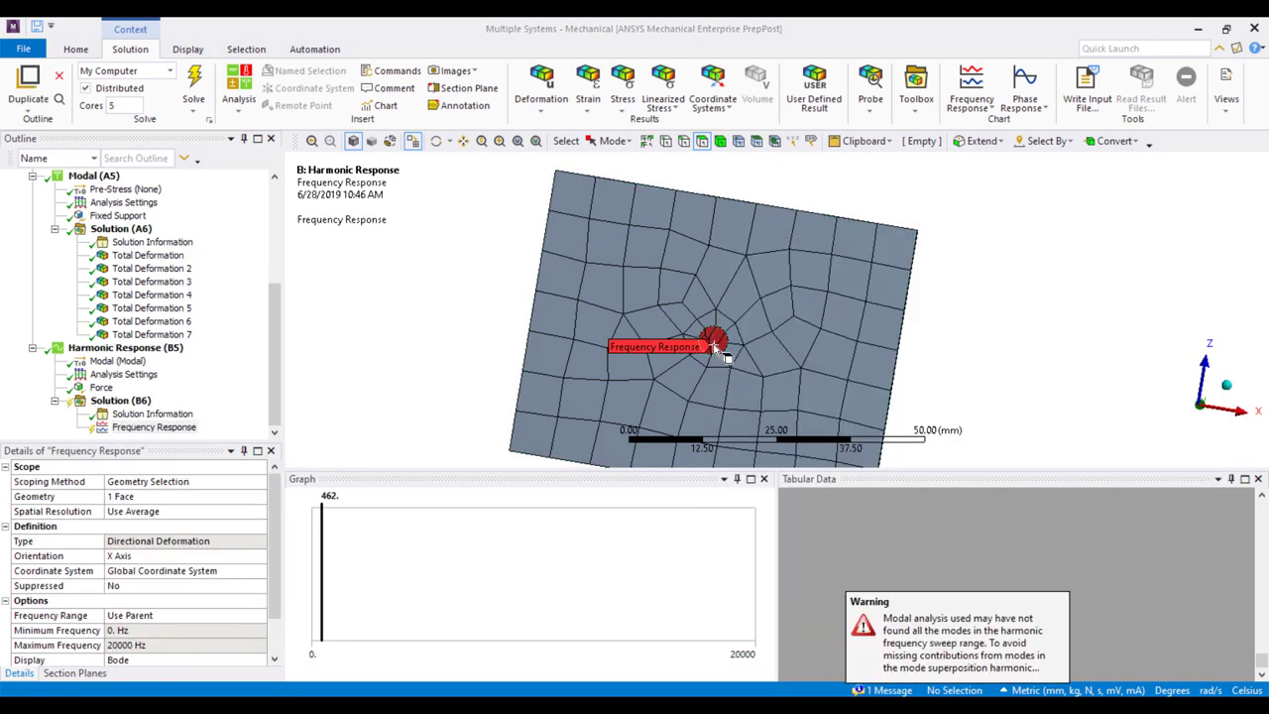
Step: Insert a velocity frequency response on the same central circular face and evaluate all Harmonic Response results
right_click(715, 347)
mouse_move(832, 263)
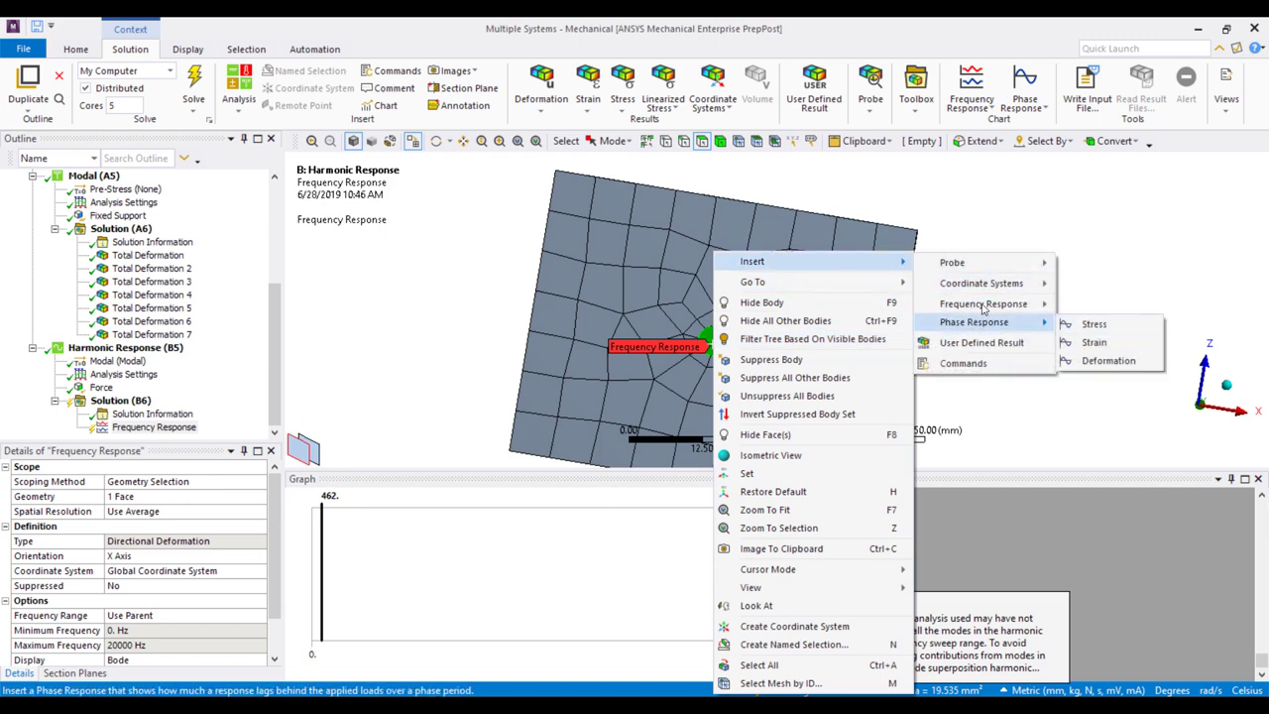
mouse_move(992, 270)
mouse_move(996, 307)
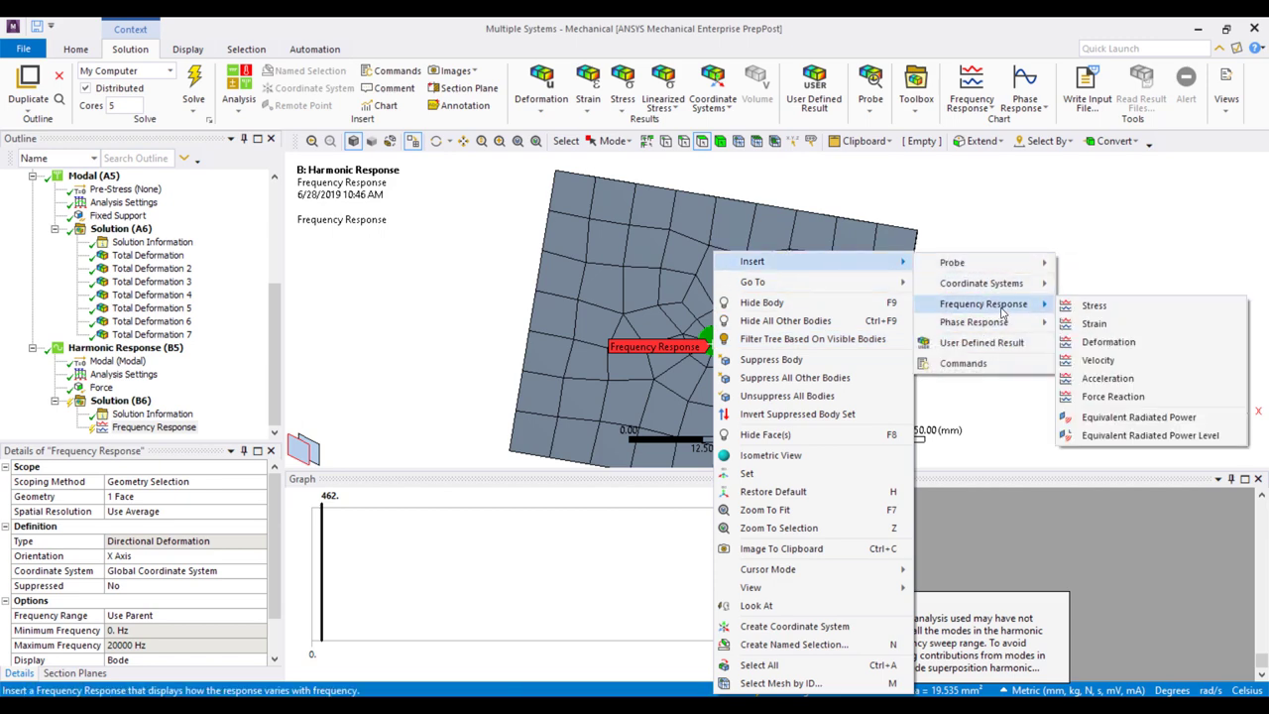
left_click(1097, 360)
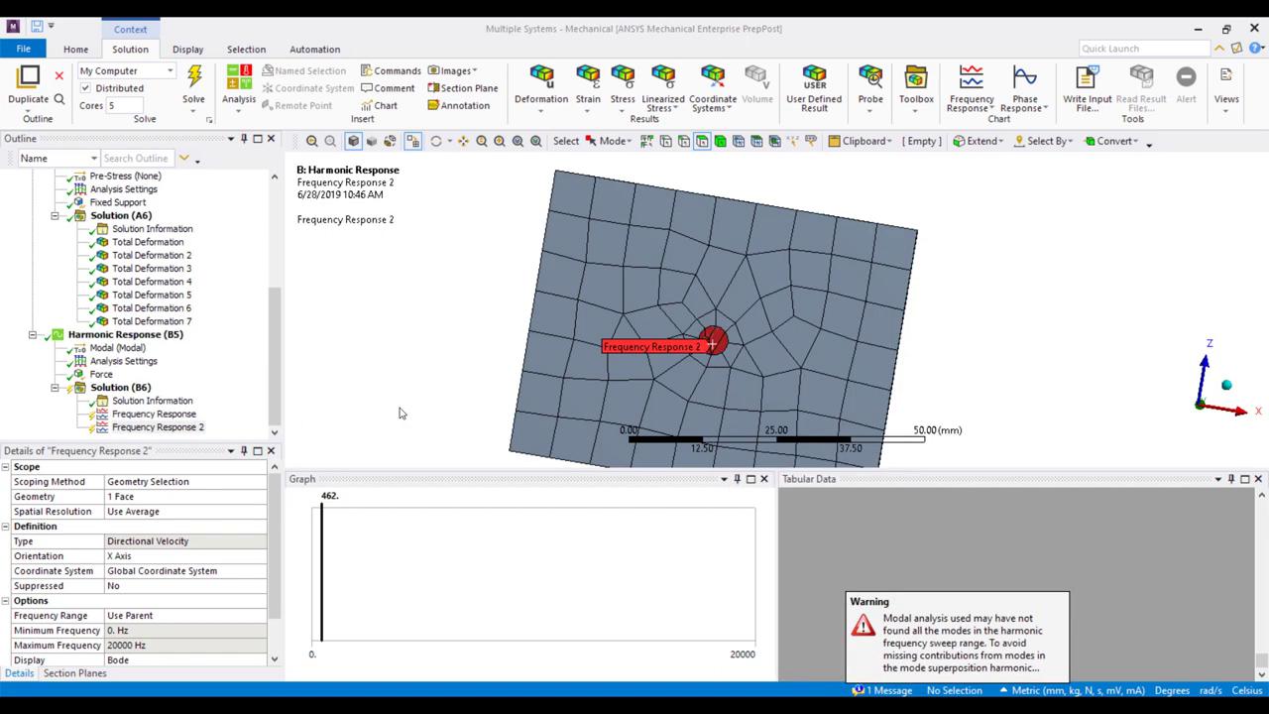
right_click(117, 388)
left_click(168, 418)
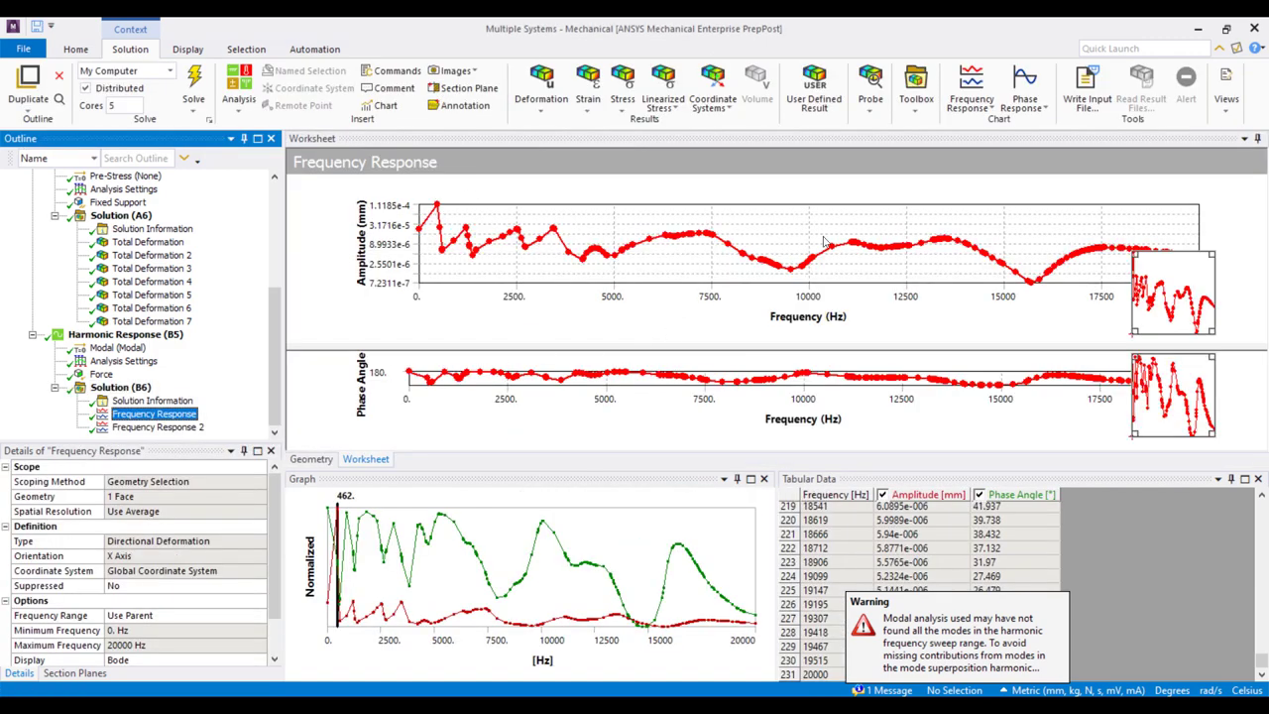
Step: Compare the velocity and deformation frequency response plots at the plate's centre face
left_click(158, 426)
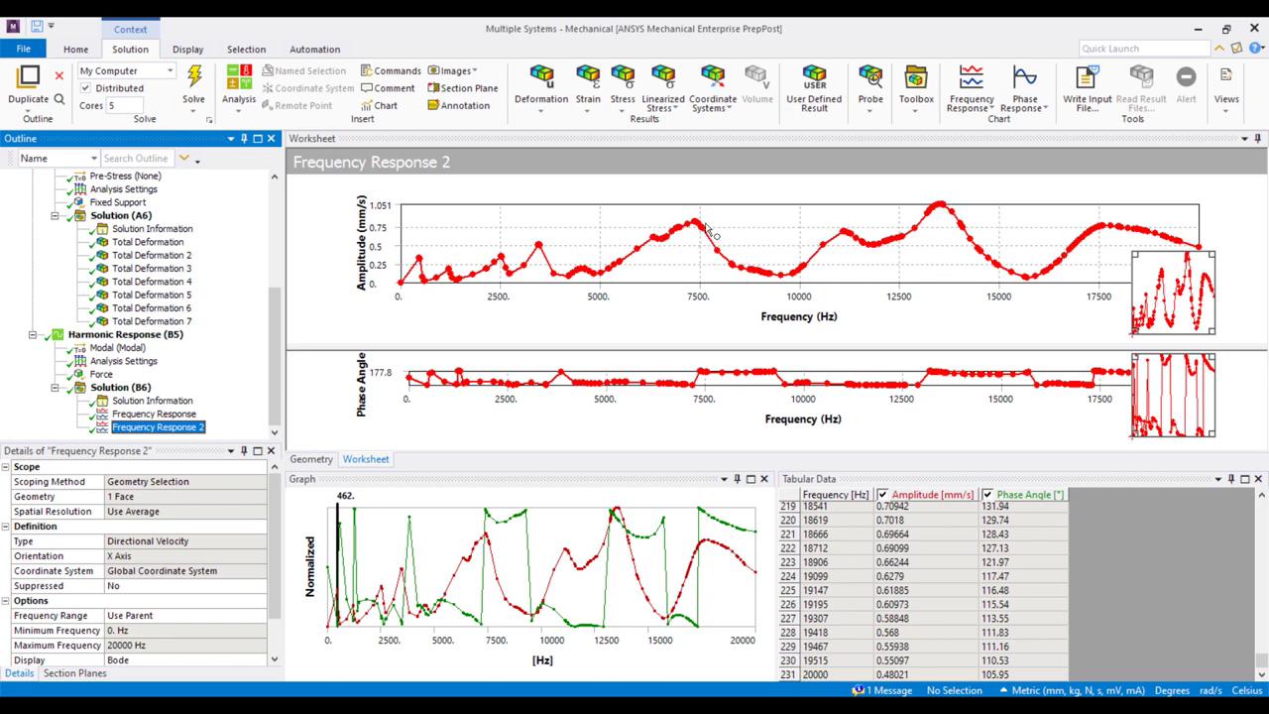
left_click(154, 413)
left_click(682, 557)
right_click(682, 553)
Step: Add a total deformation result to the Harmonic Response solution, evaluate it and play its animation
left_click(119, 387)
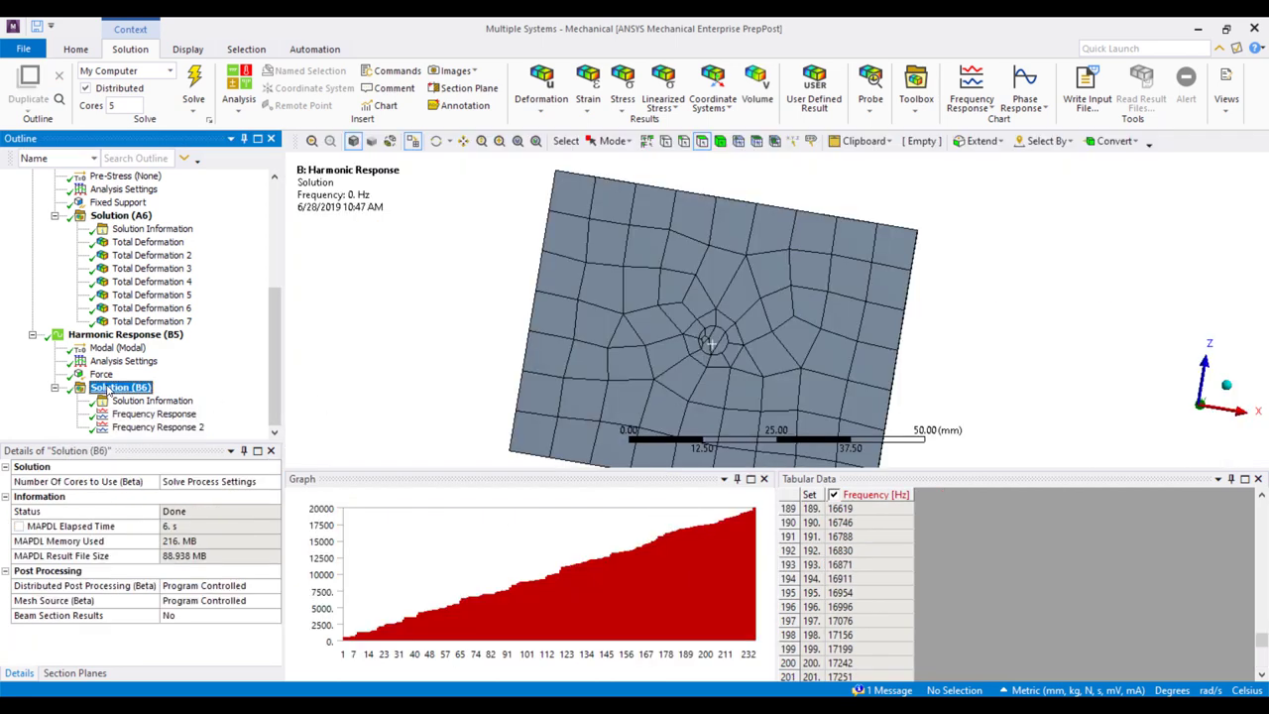
right_click(121, 387)
mouse_move(198, 401)
mouse_move(379, 404)
left_click(478, 403)
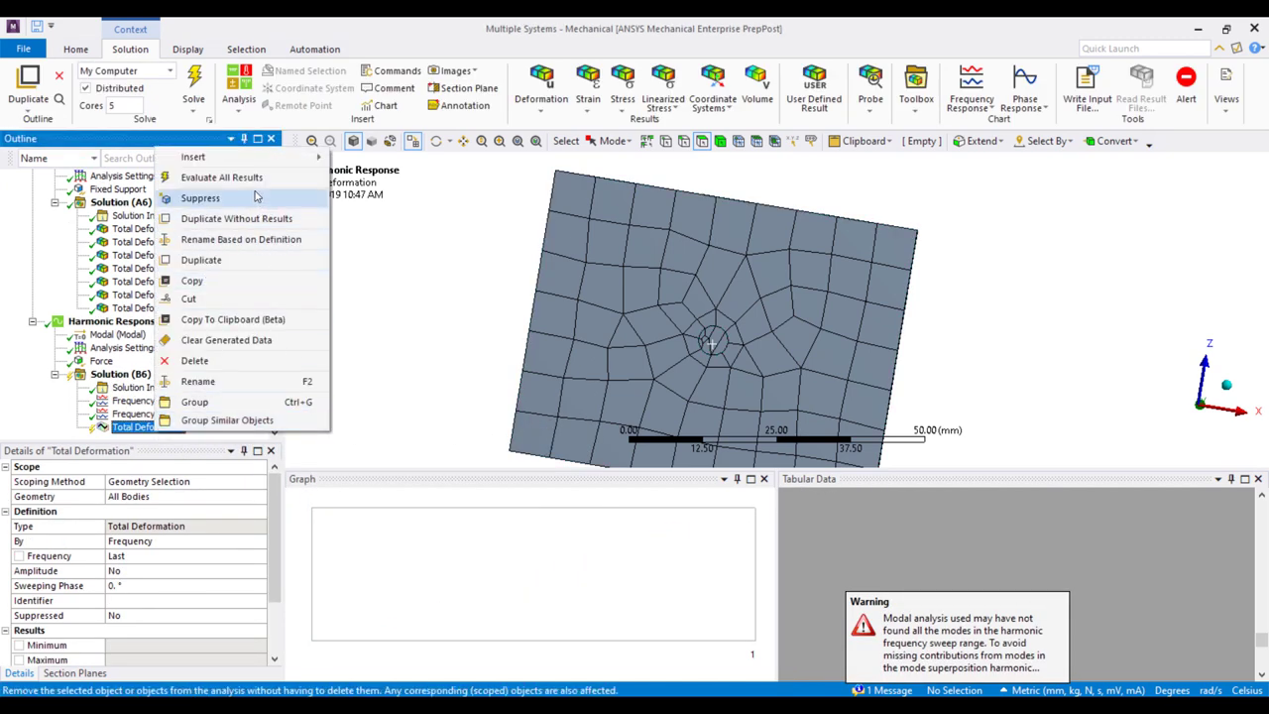
left_click(213, 177)
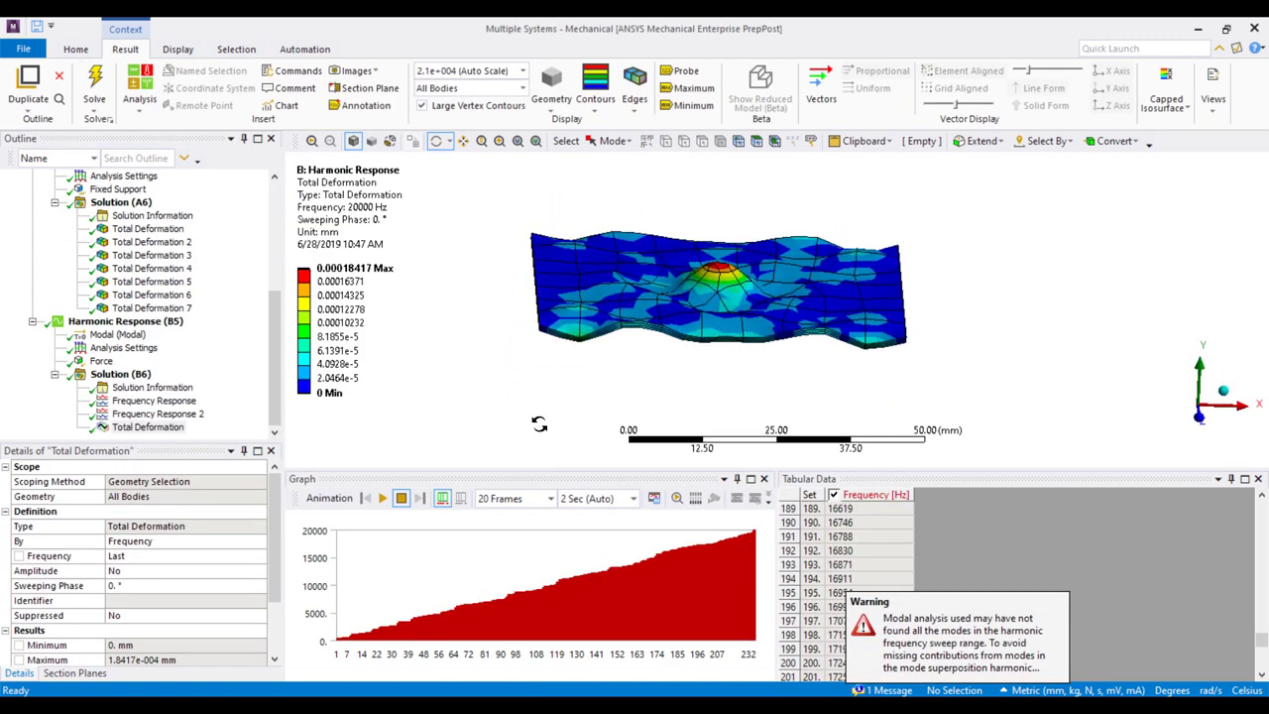
left_click(383, 500)
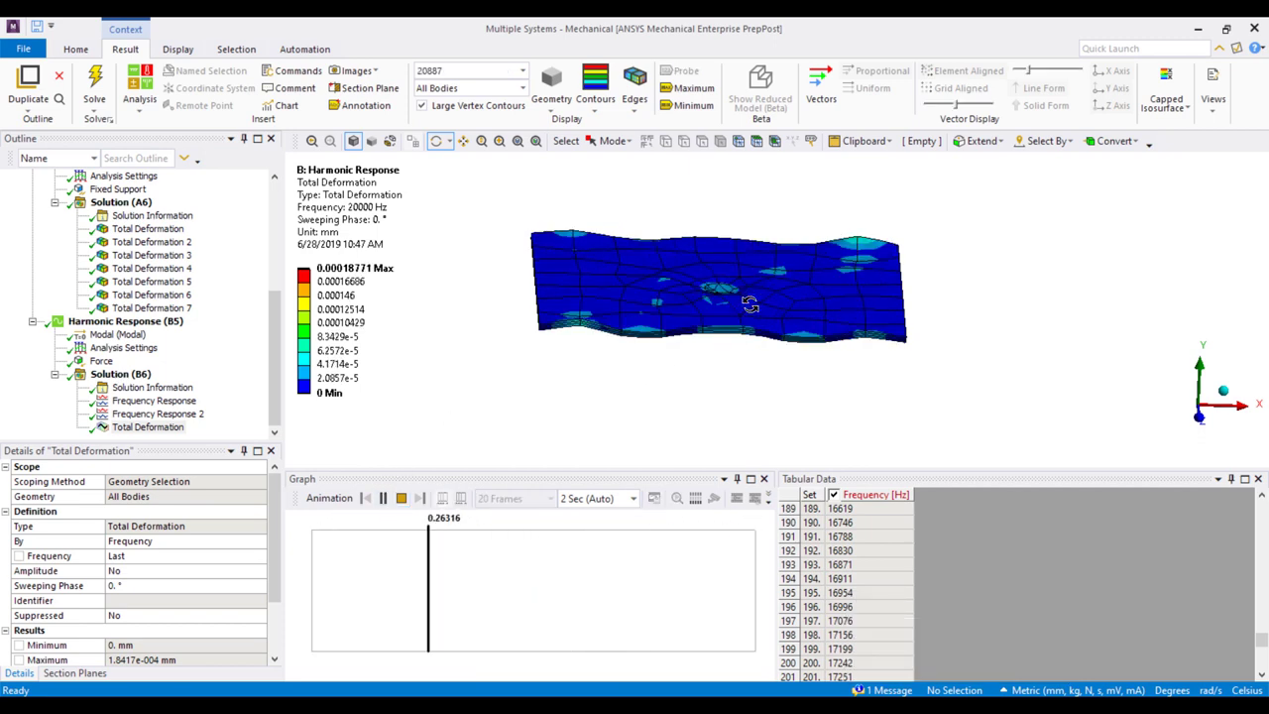
left_click(401, 497)
Step: Create a total deformation result from the 17251 Hz row (set 201) of the Harmonic Response table and evaluate it
scroll(847, 570, "down", 3)
right_click(855, 552)
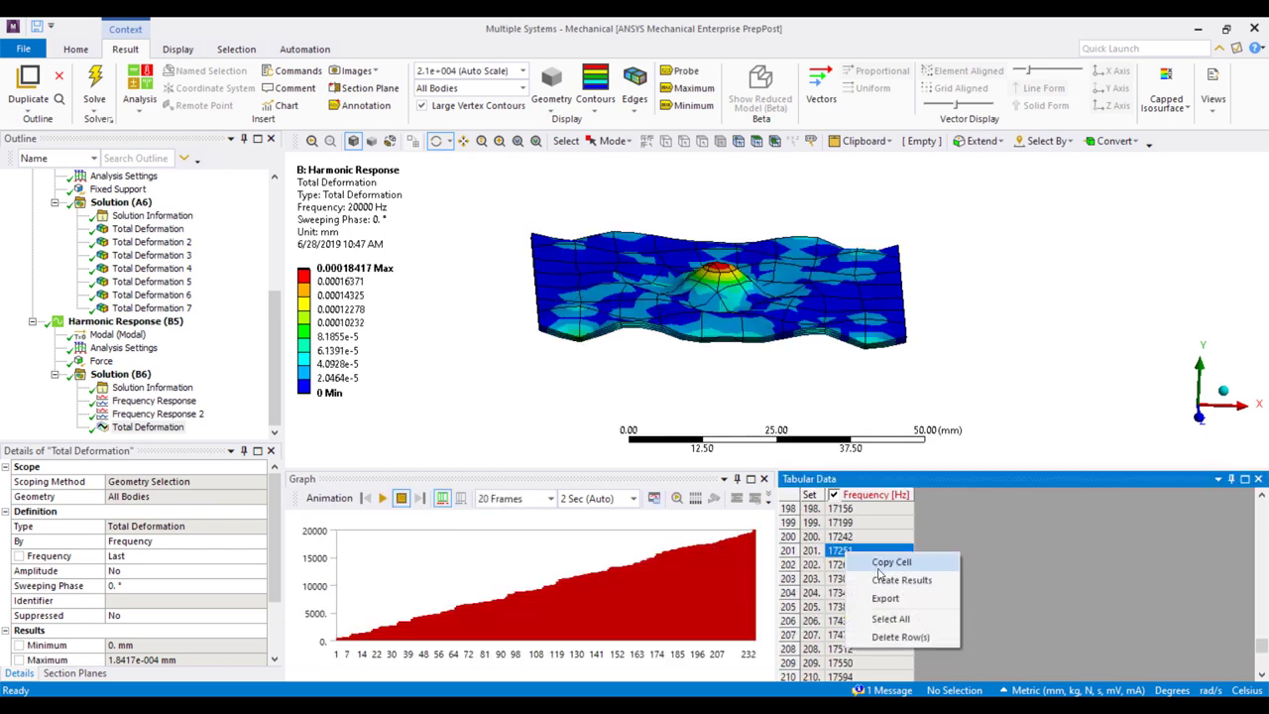
left_click(893, 582)
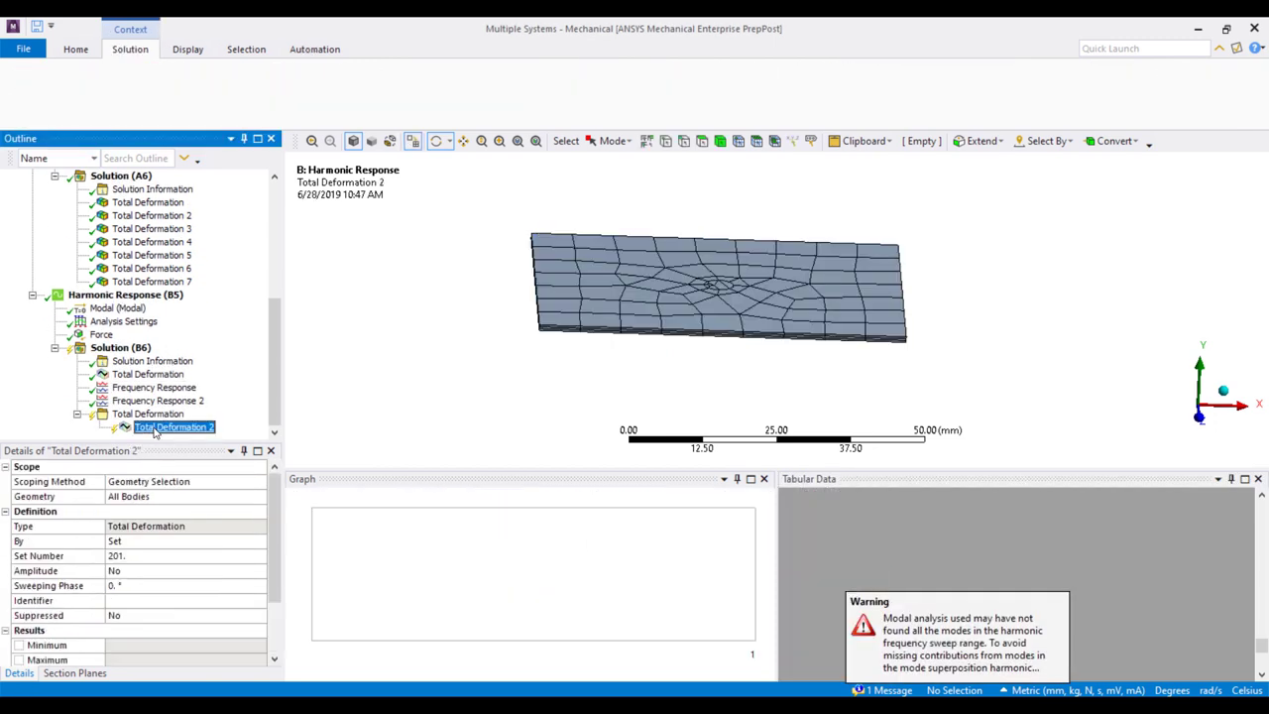
right_click(167, 427)
left_click(261, 173)
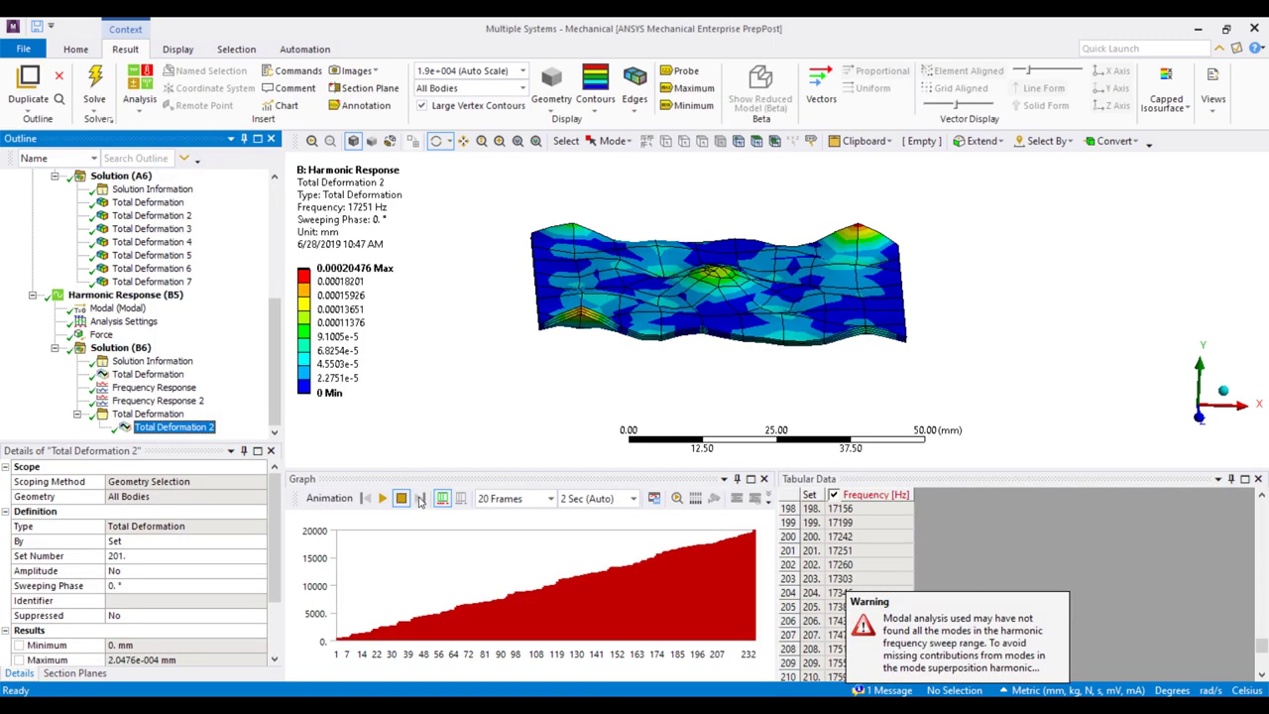
Step: Animate the 17251 Hz total deformation and inspect the plate's motion up close
left_click(383, 498)
left_click_drag(801, 277, 734, 238)
right_click_drag(453, 255, 997, 368)
left_click(401, 498)
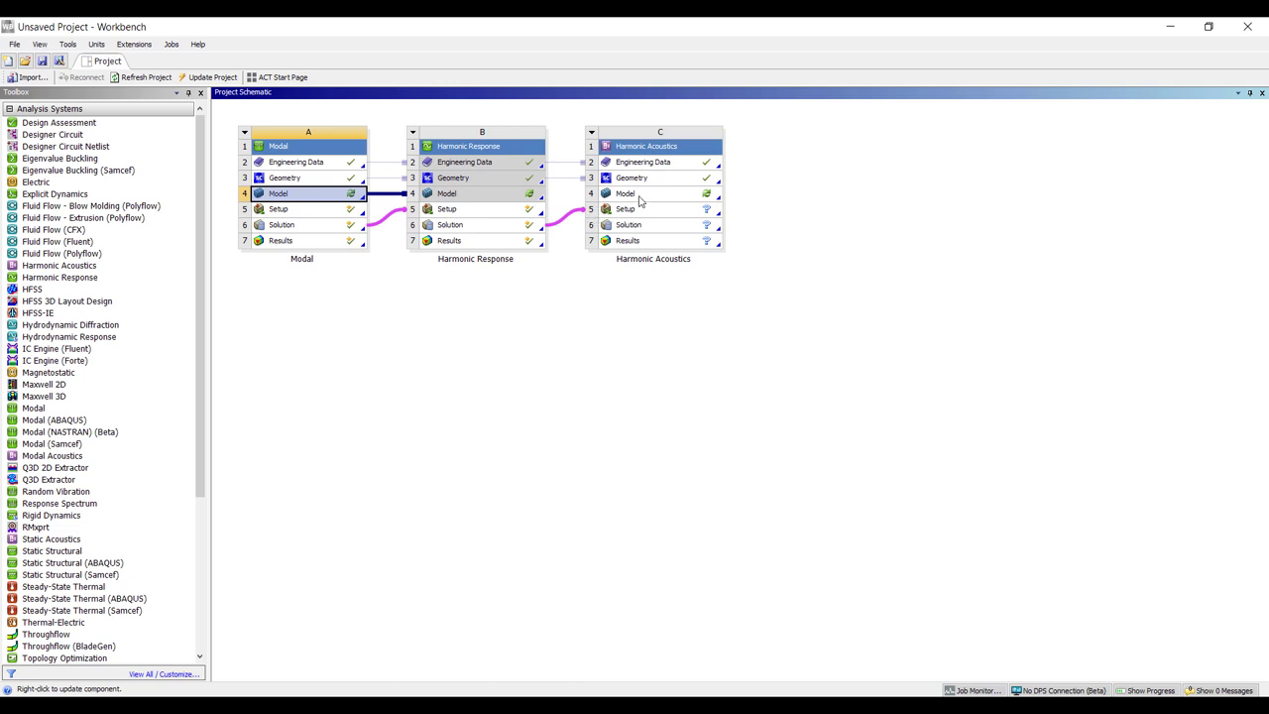
Step: In the Harmonic Acoustics model, assign Air to the enclosure body and suppress the plate's solid body
double_click(672, 200)
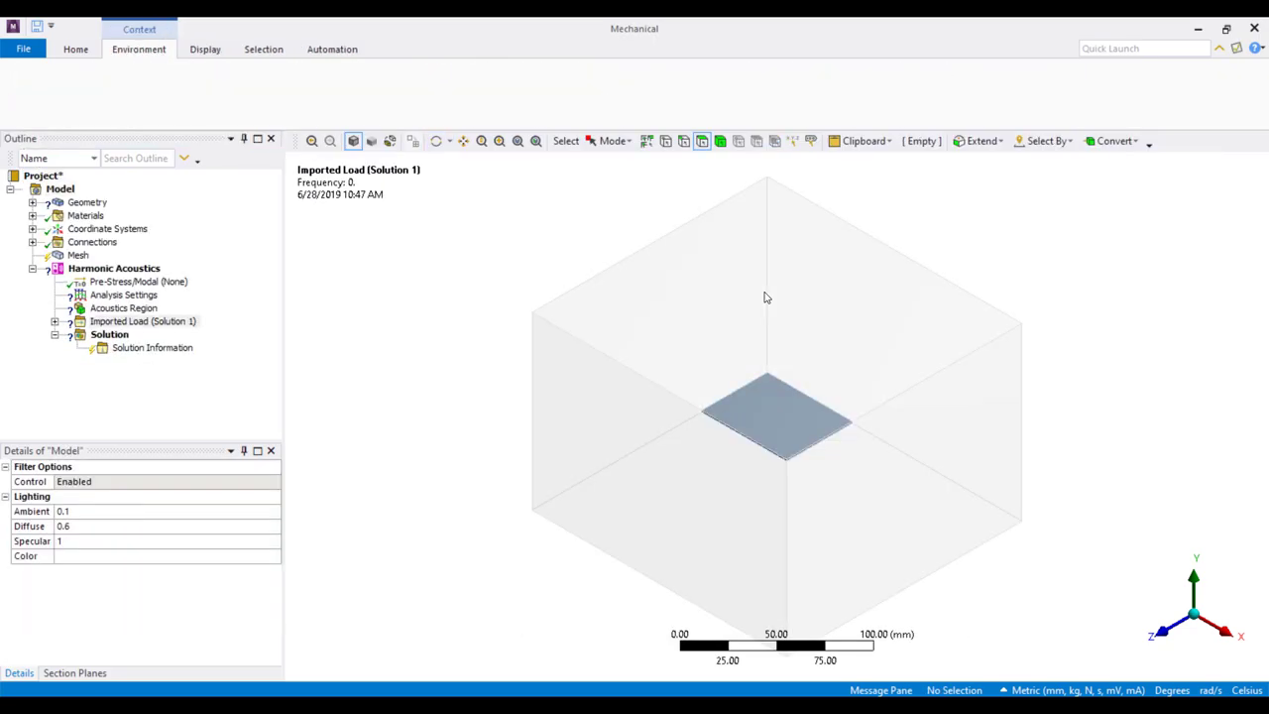
left_click(33, 202)
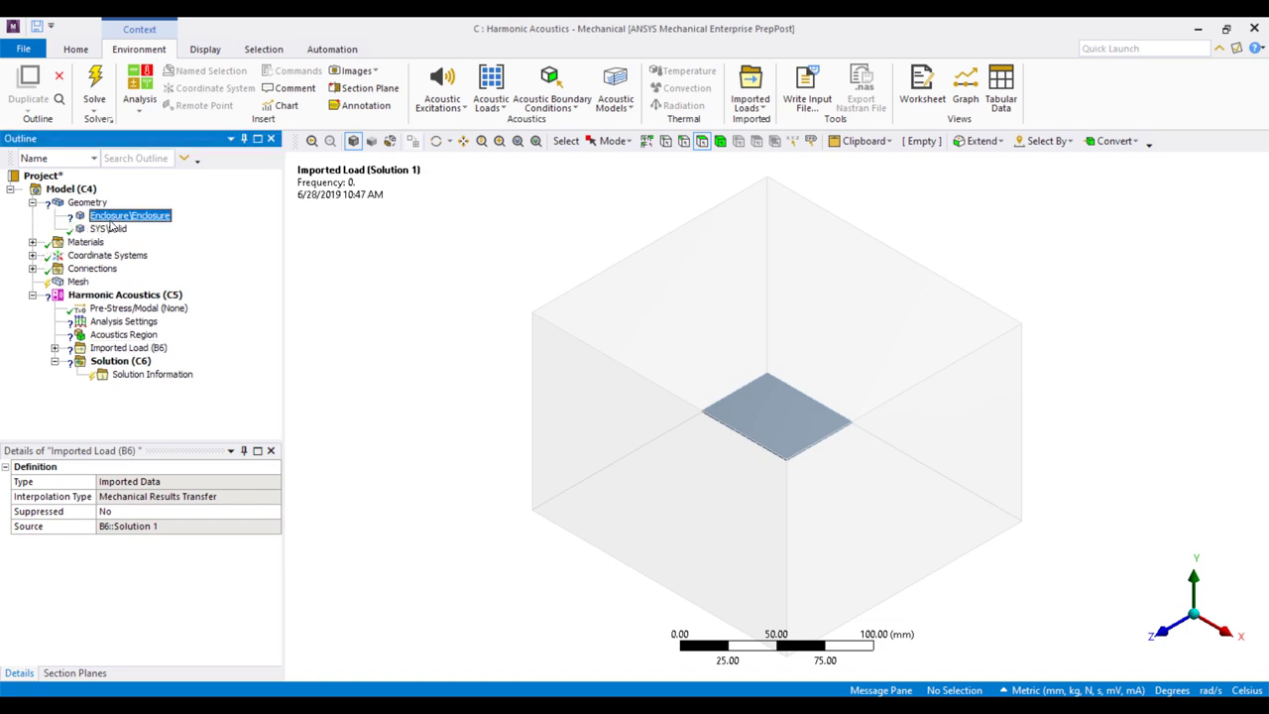
left_click(128, 215)
left_click(256, 600)
left_click(261, 600)
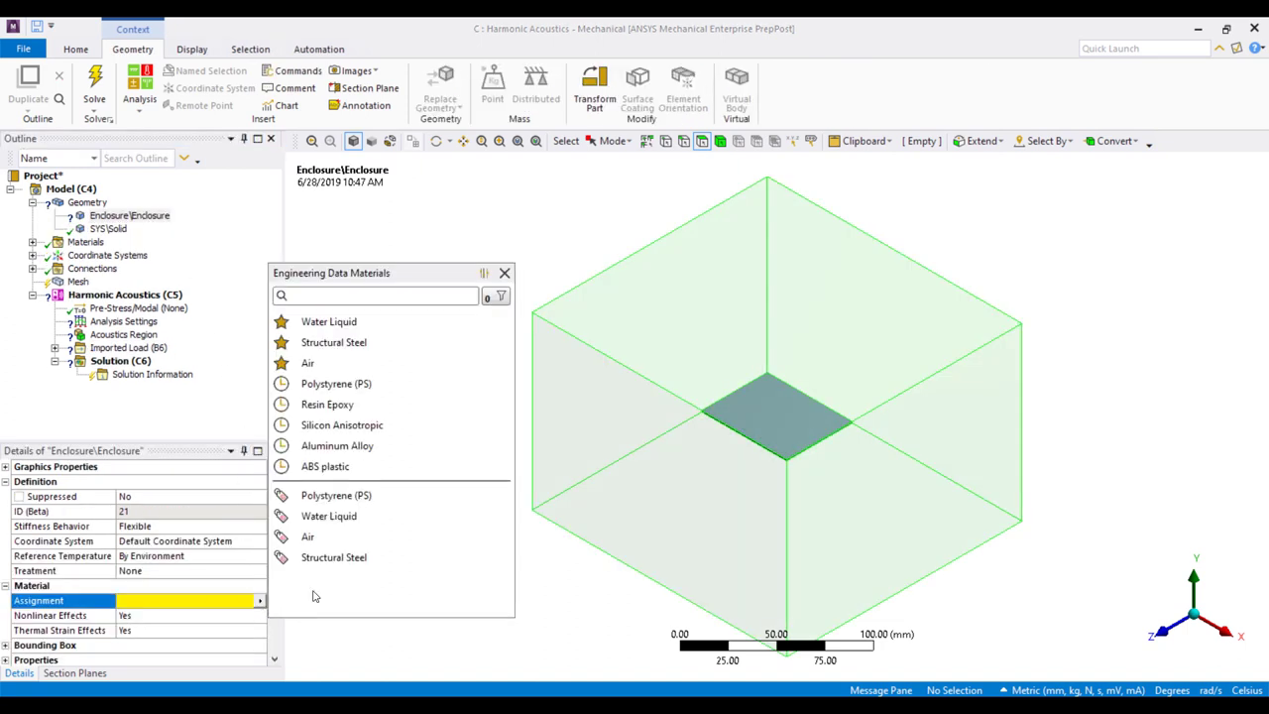
left_click(317, 536)
right_click(117, 230)
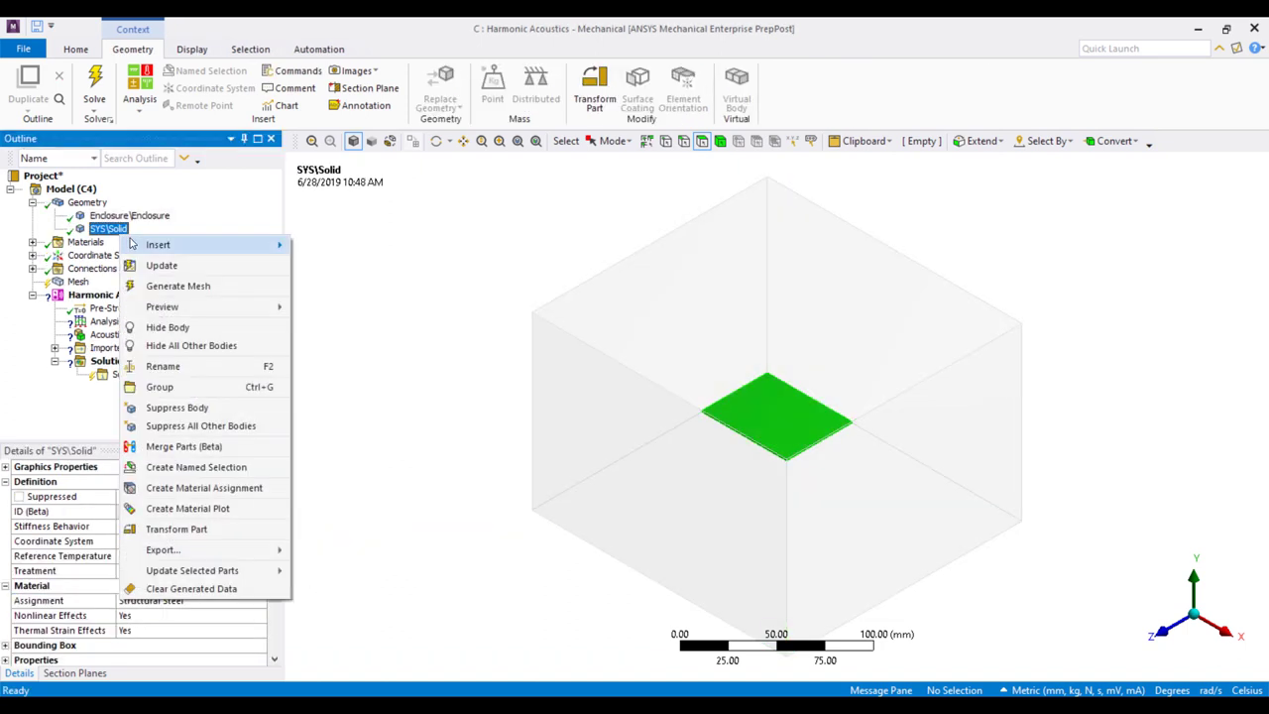
left_click(176, 408)
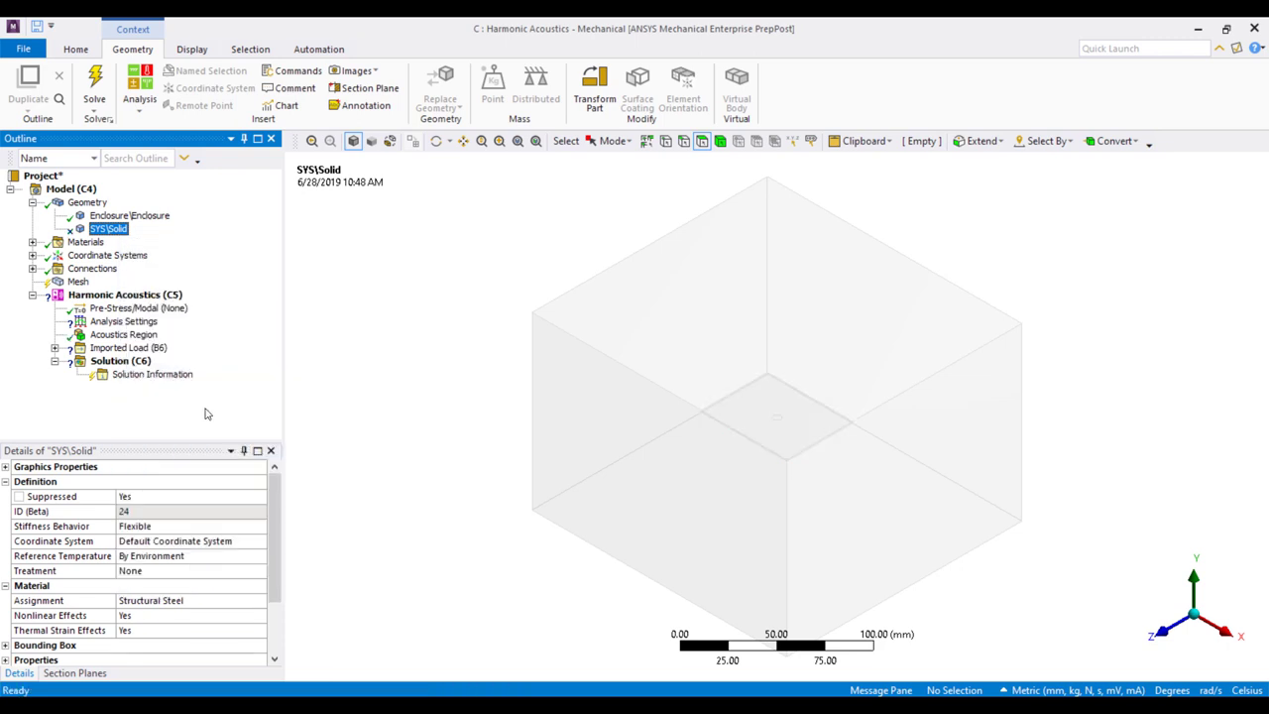
Step: Generate the acoustic enclosure's mesh with the default settings and inspect it
left_click(75, 283)
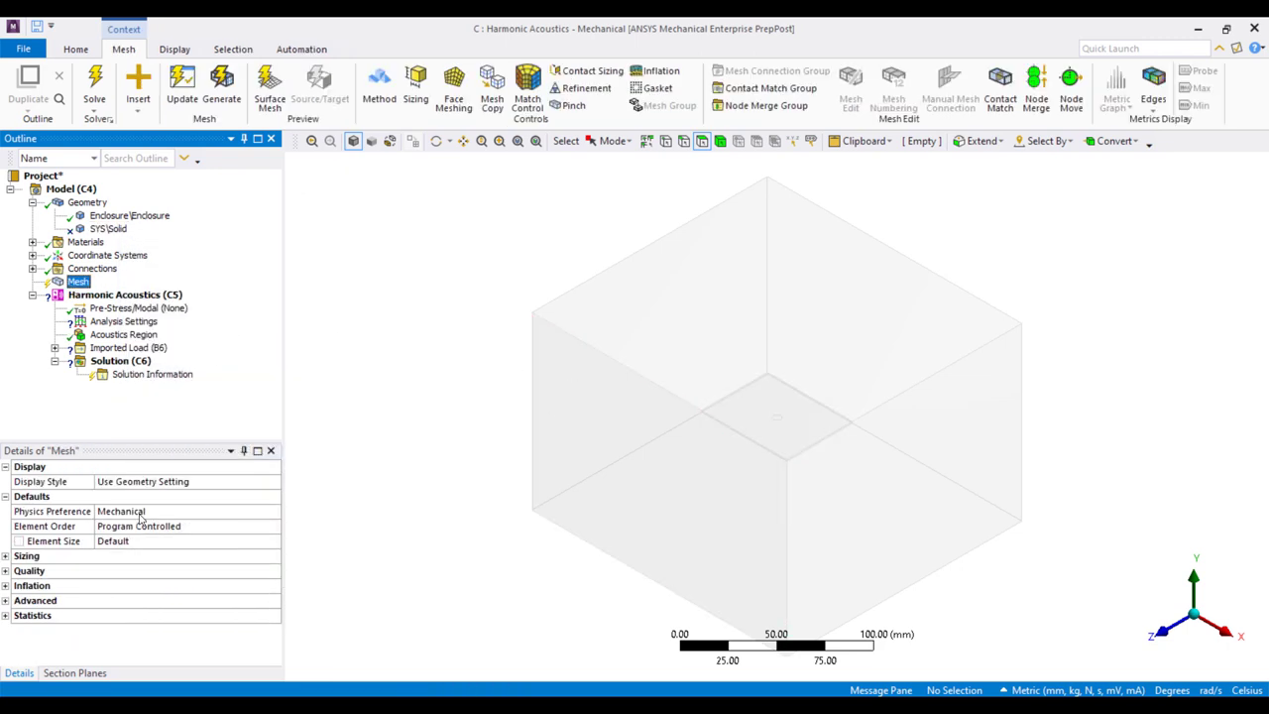
right_click(78, 281)
left_click(129, 332)
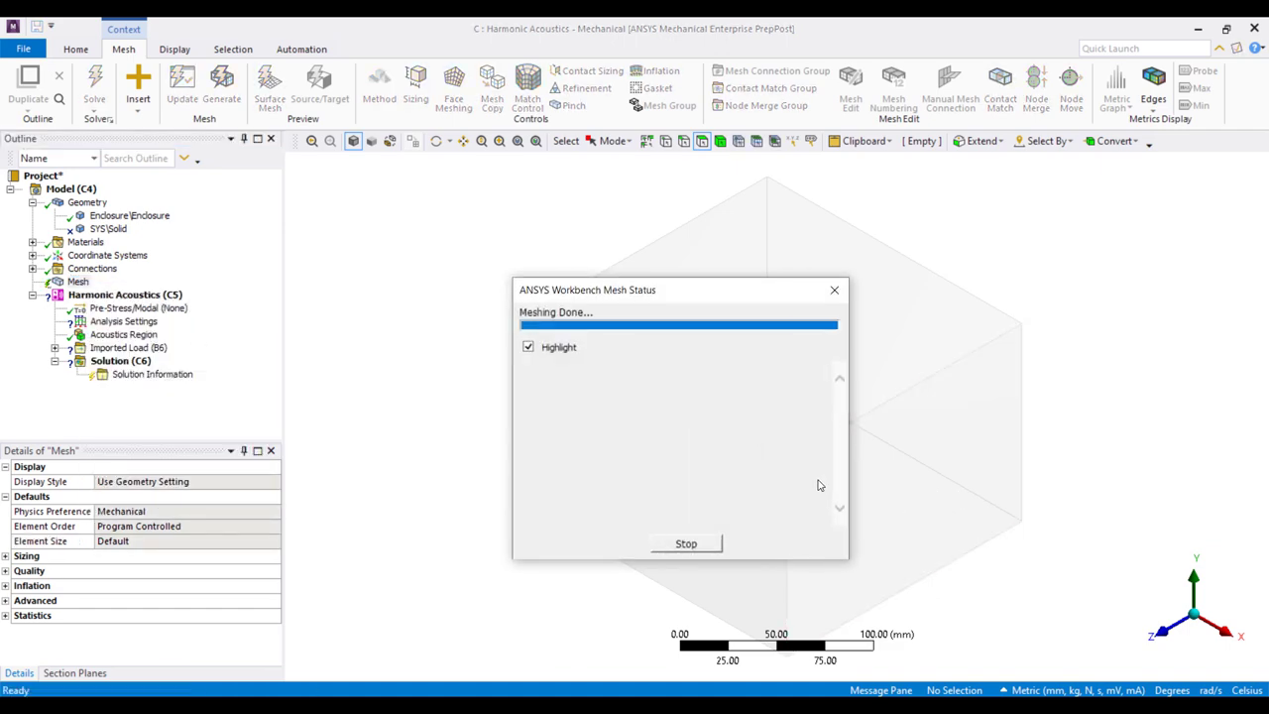
middle_click_drag(688, 467, 775, 369)
Step: Refine the enclosure mesh by setting the sizing resolution to 7 and regenerating it
left_click(6, 556)
left_click(231, 591)
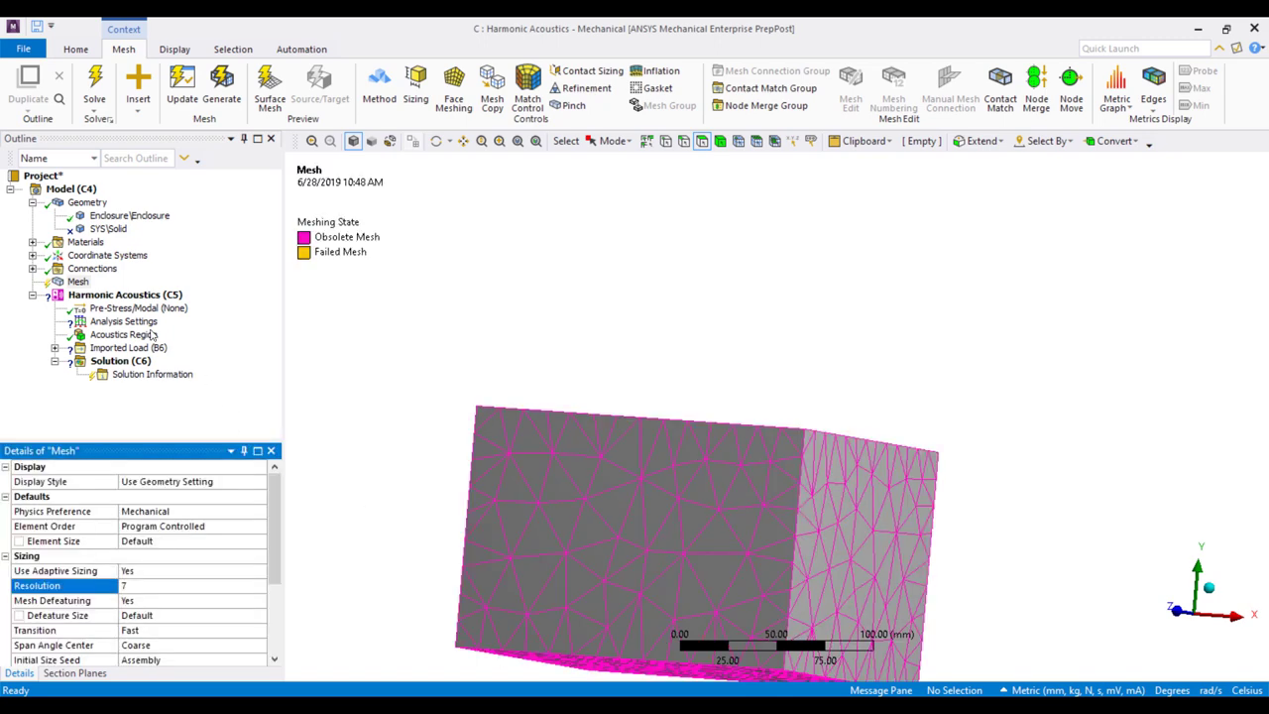
right_click(76, 285)
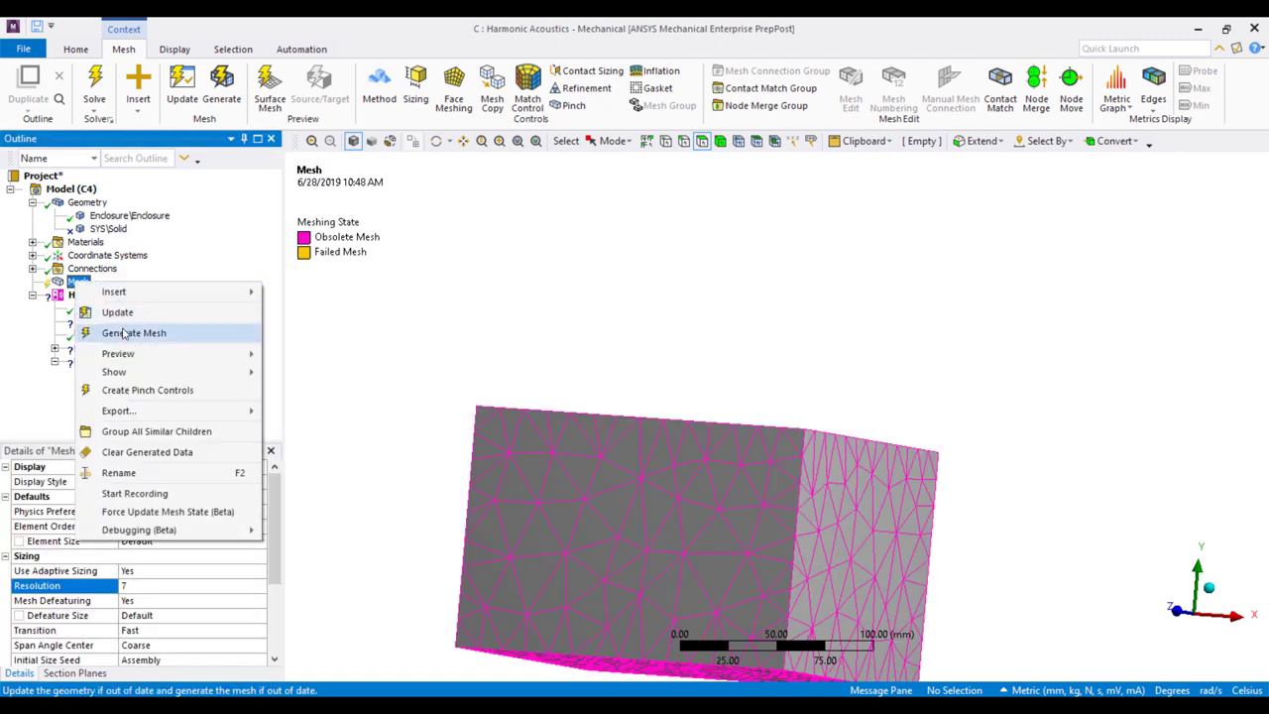
left_click(124, 332)
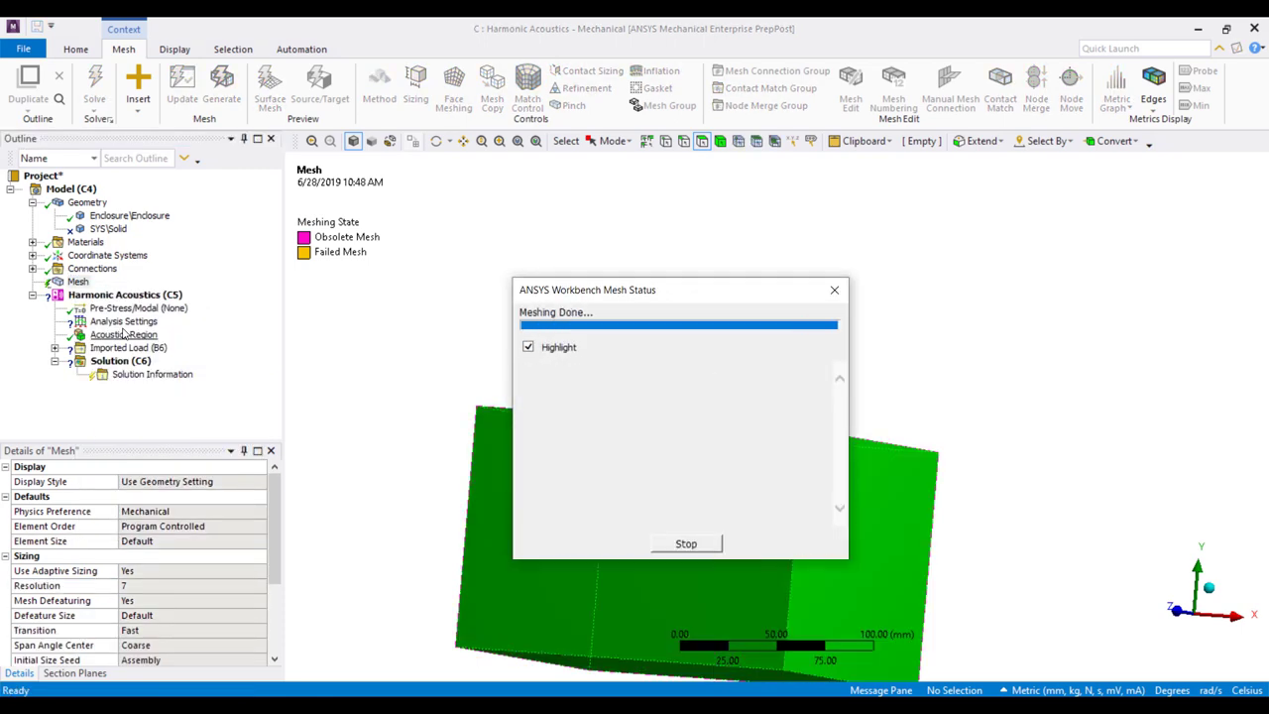
middle_click_drag(440, 437, 401, 488)
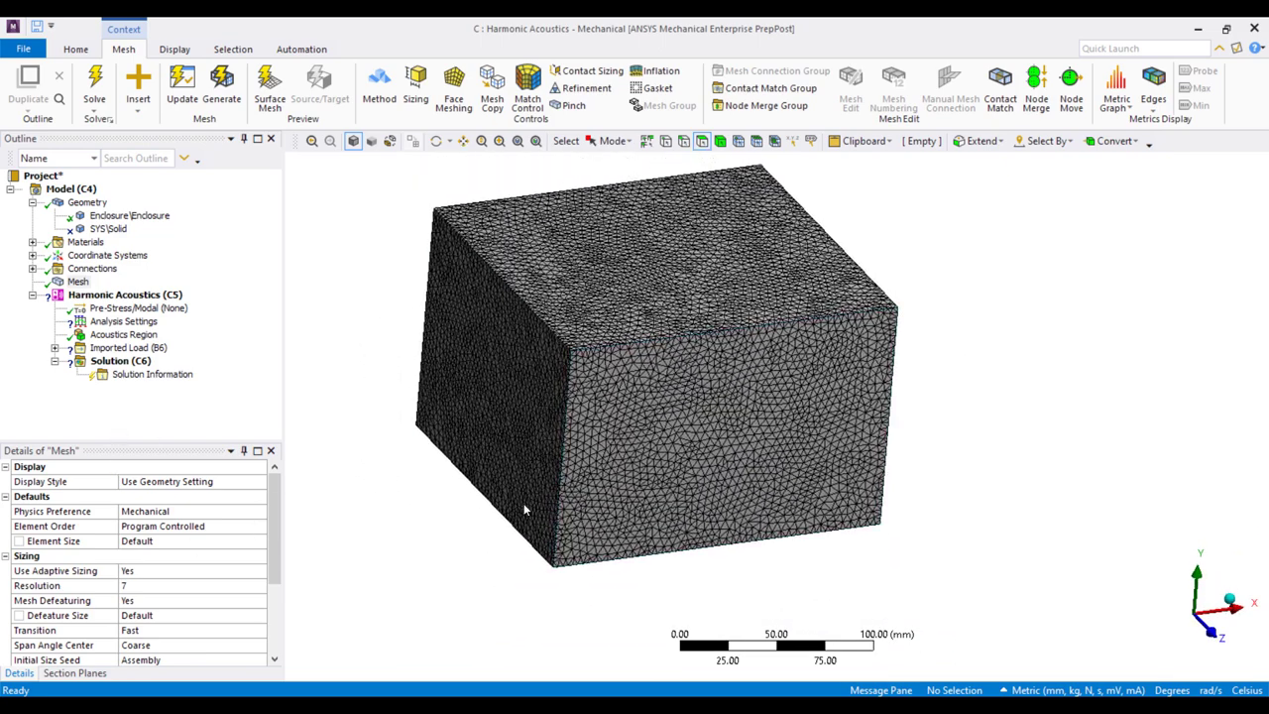
Step: Set the Harmonic Acoustics frequency range maximum to 20000 Hz in the analysis settings
left_click(123, 321)
left_click(170, 540)
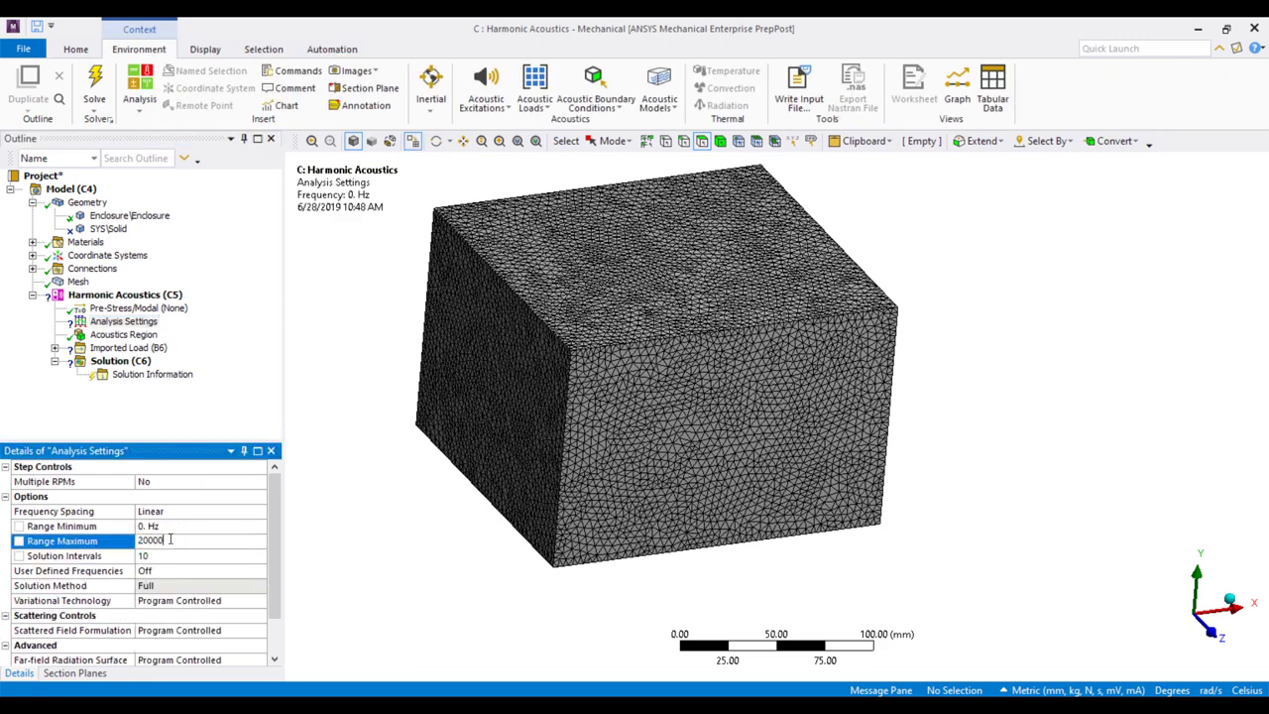
type("20000")
key("Return")
Step: Change the acoustics frequency spacing to Logarithmic and set the range minimum to 1 Hz
left_click(196, 516)
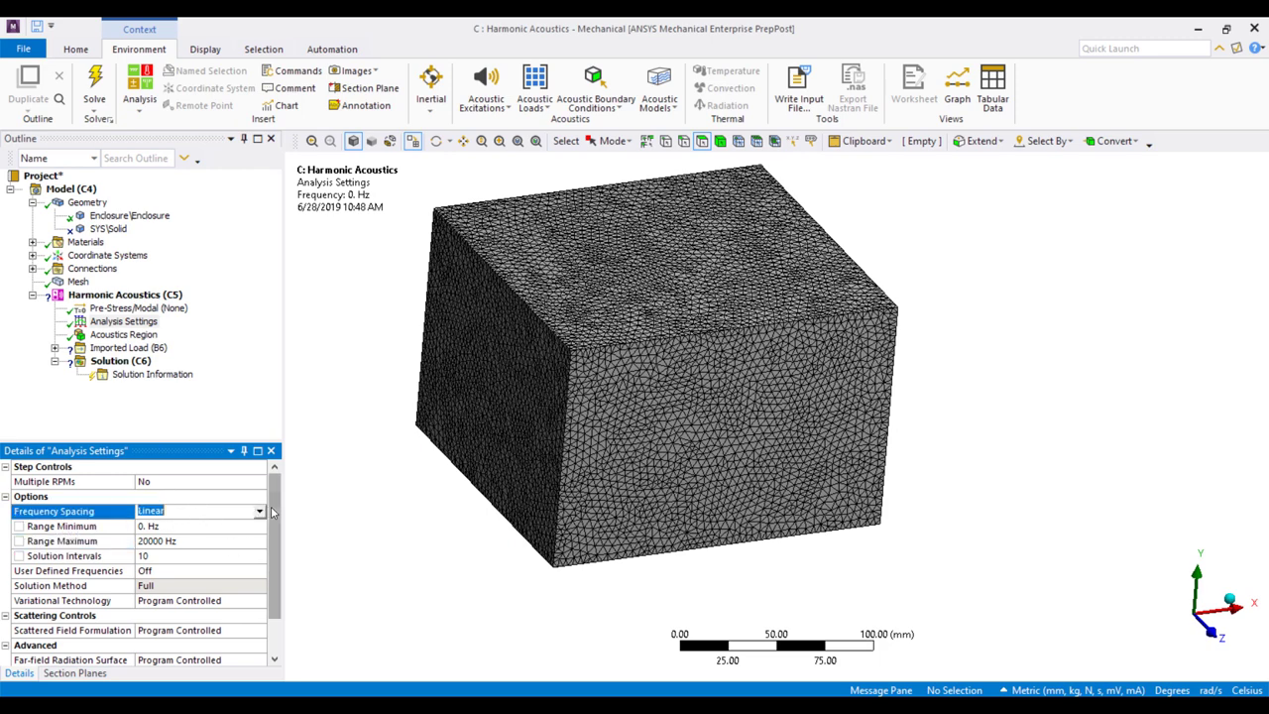
left_click(145, 556)
left_click(258, 514)
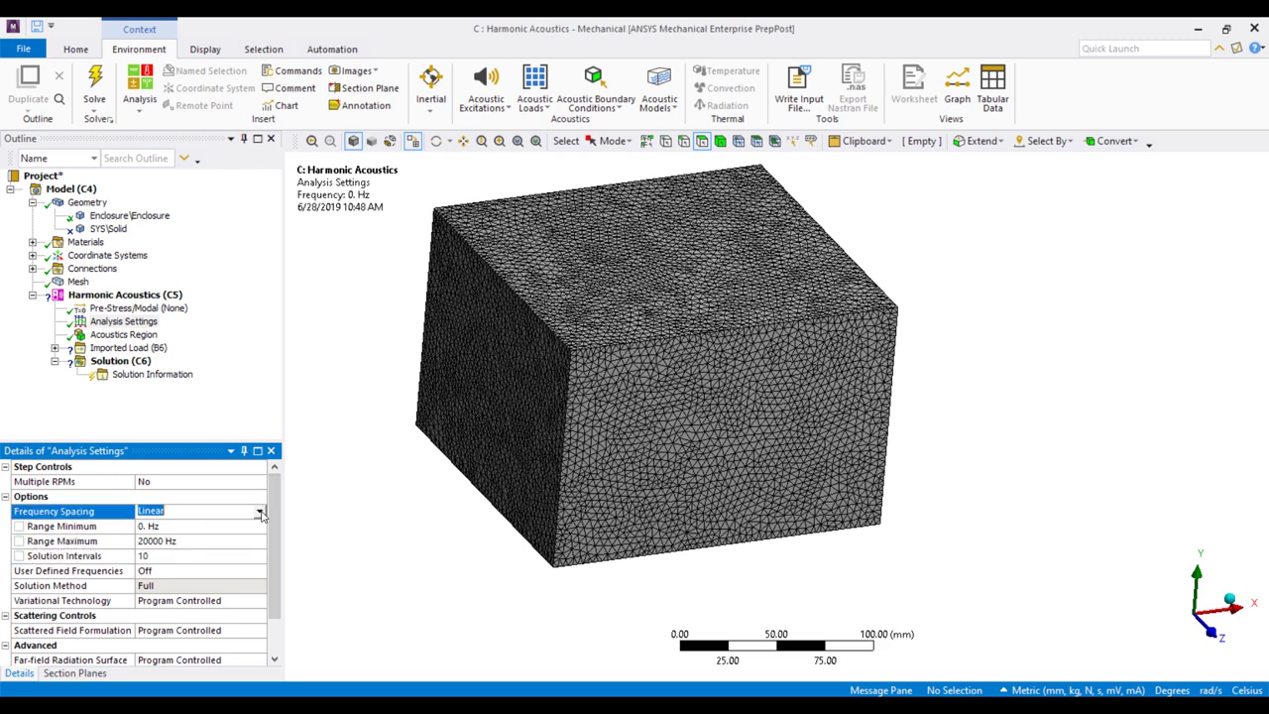
left_click(259, 512)
left_click(238, 540)
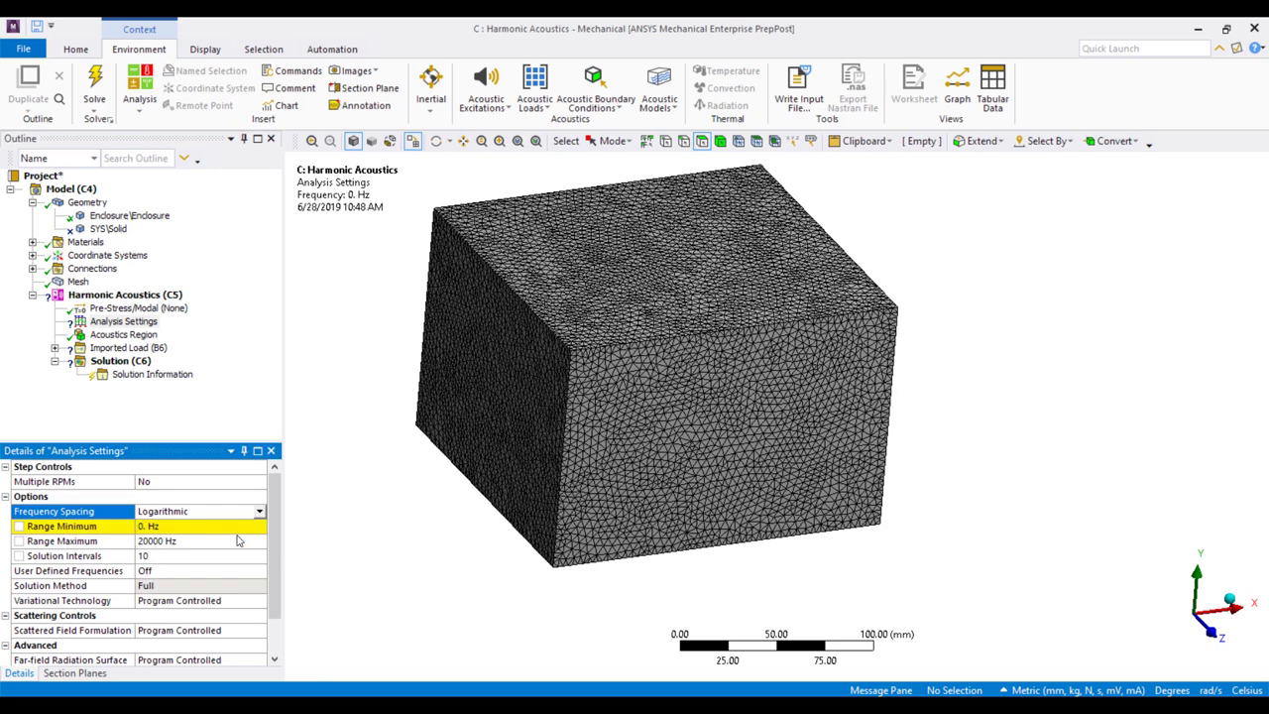
left_click(187, 528)
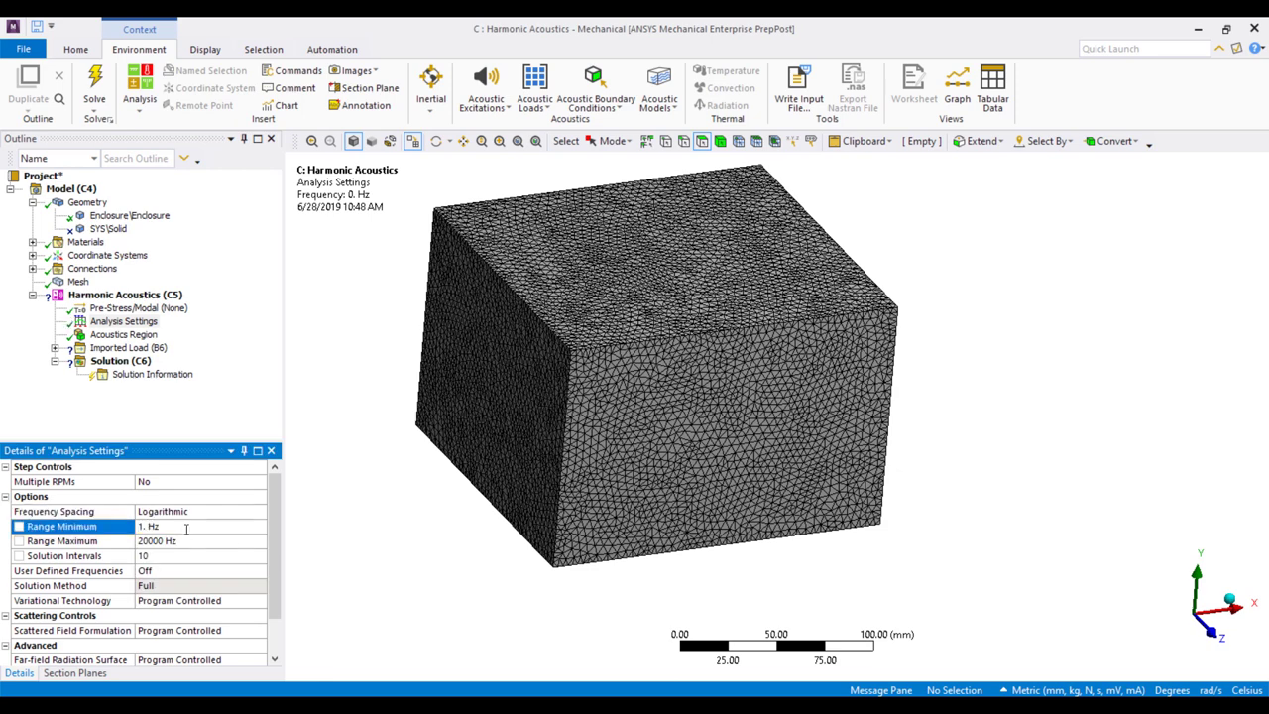
scroll(241, 569, "down", 1)
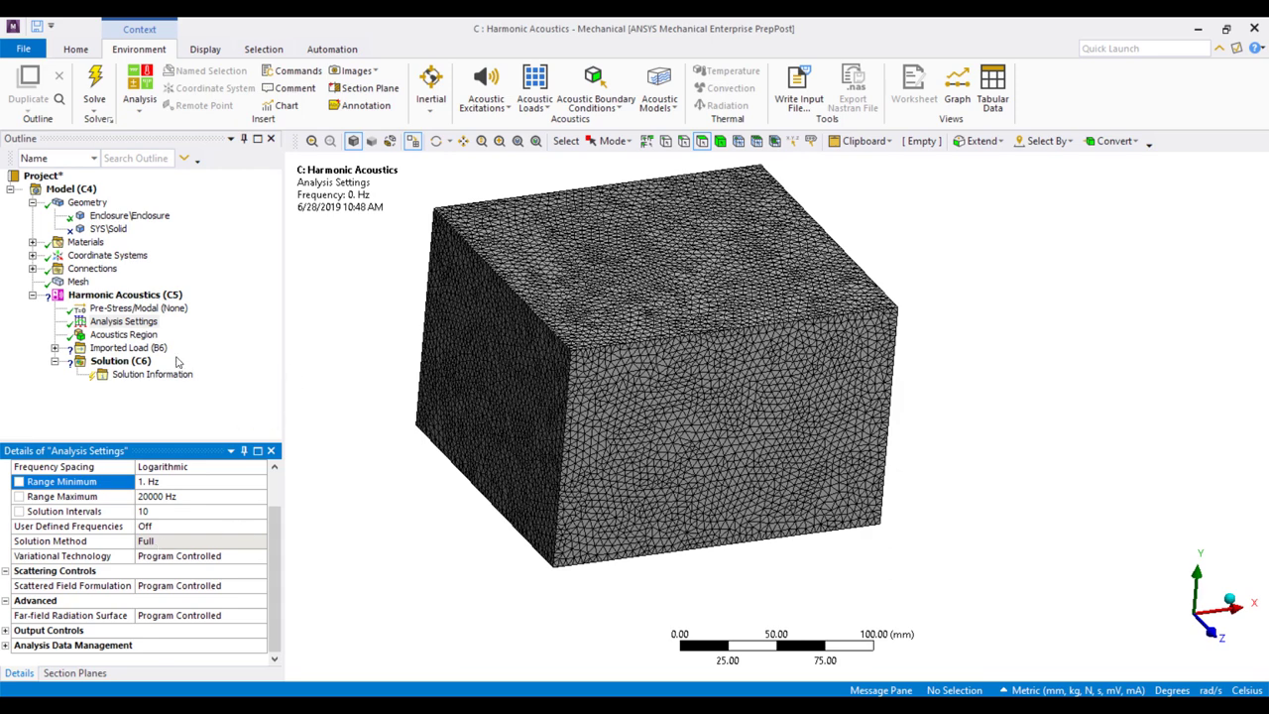
Step: Scope the Imported Velocity to the 7 inner enclosure faces around the plate using a box selection in the front view
left_click(55, 348)
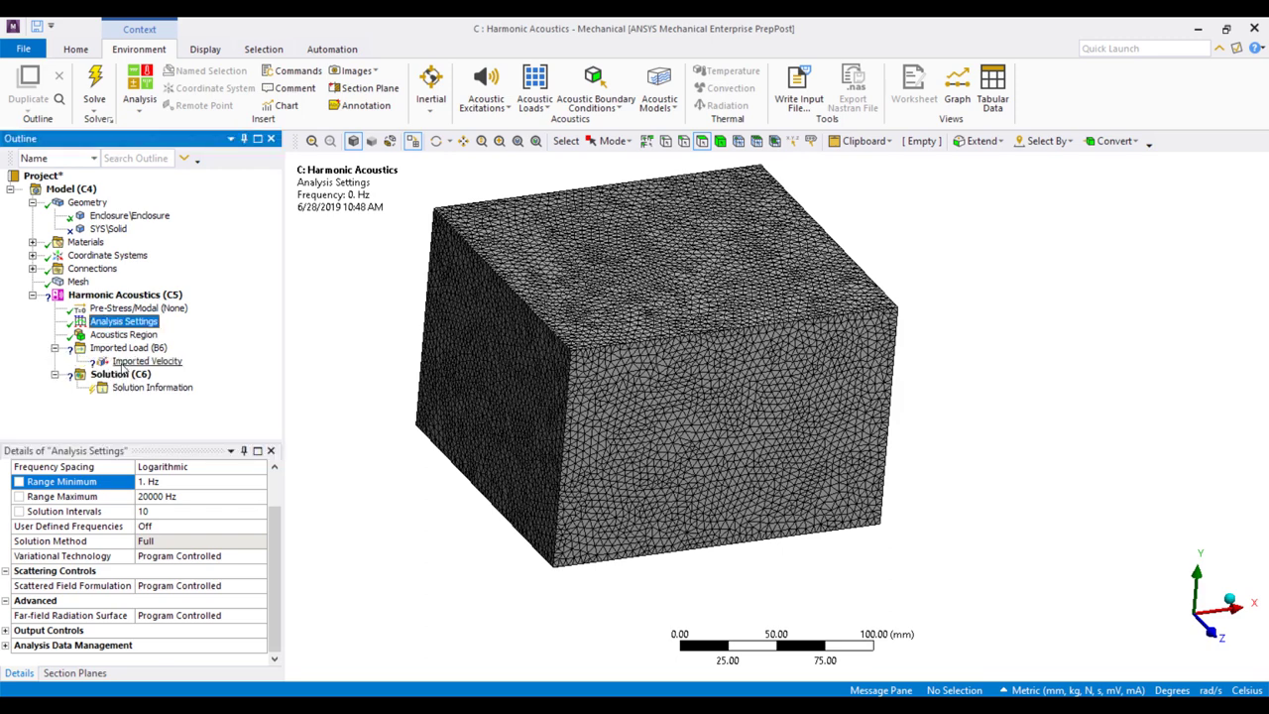
left_click(137, 362)
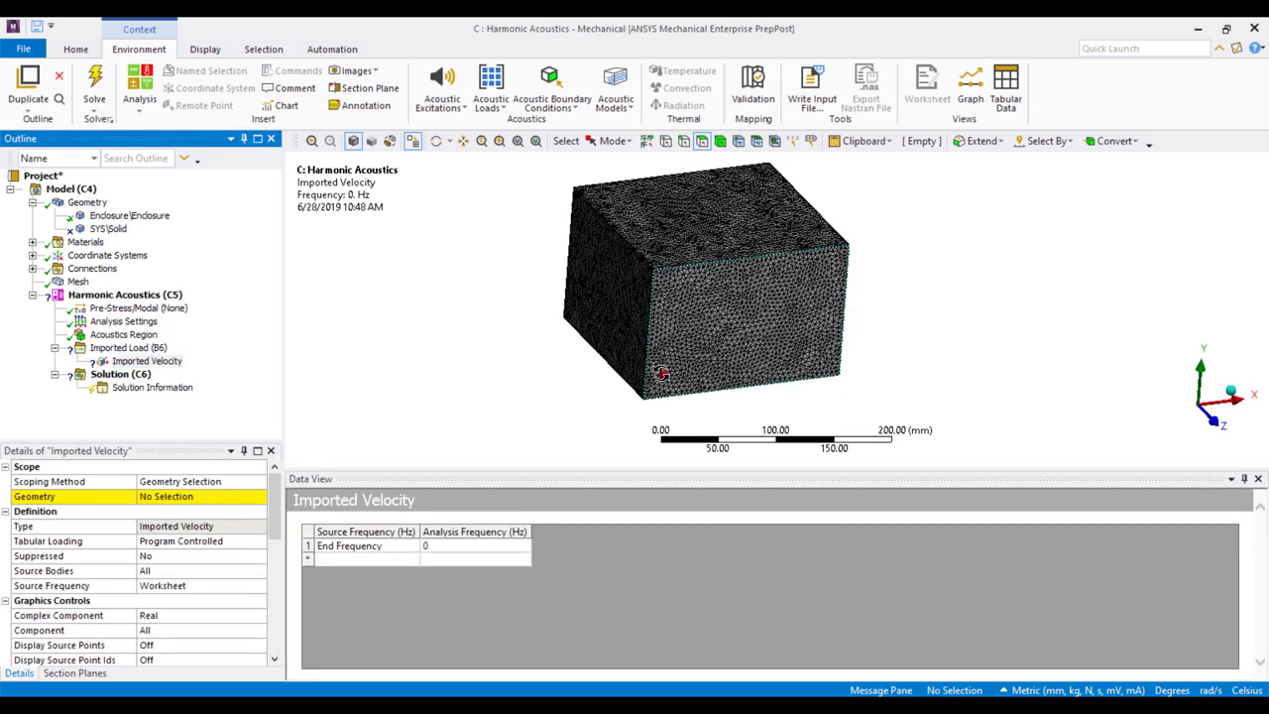
left_click(1217, 424)
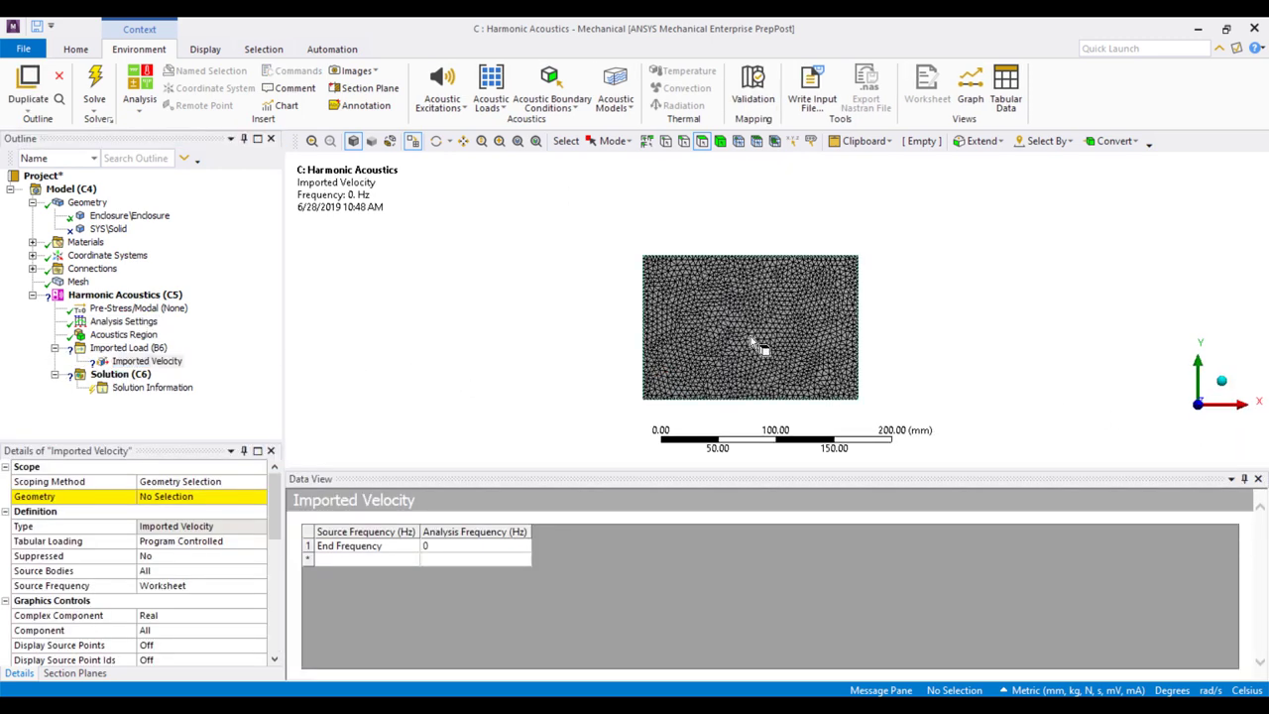
scroll(753, 342, "up", 3)
scroll(651, 284, "down", 1)
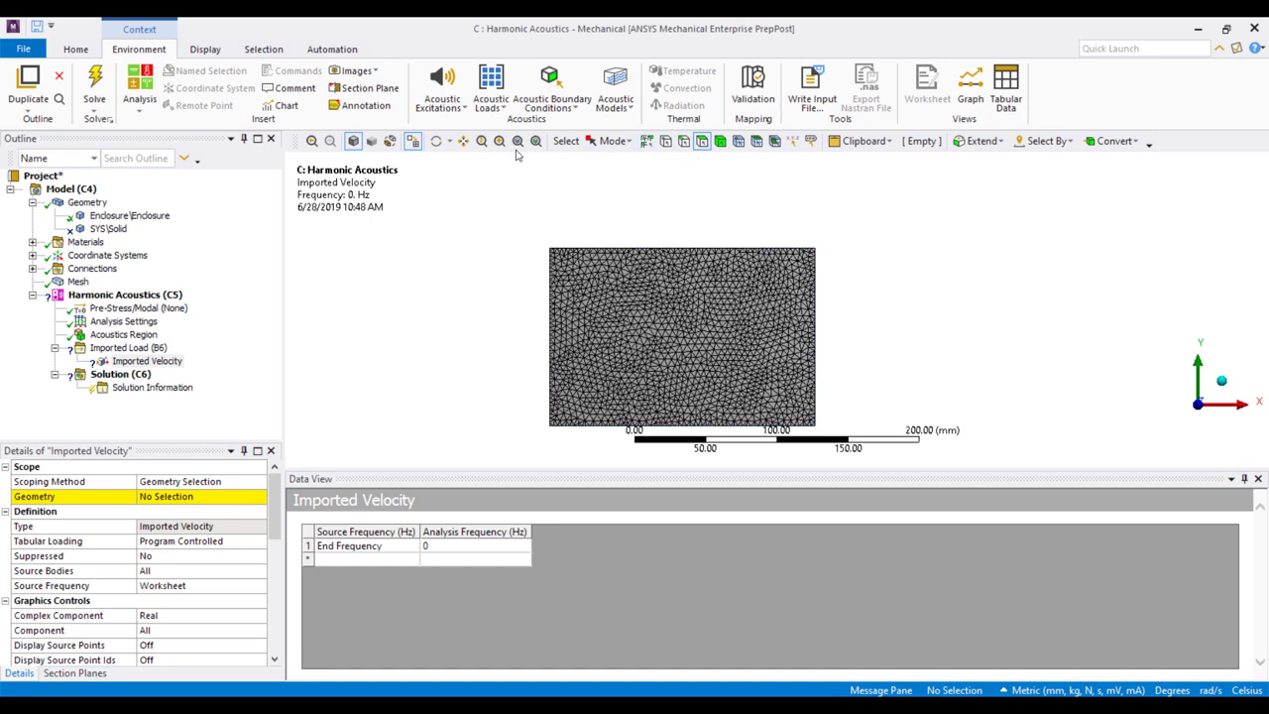
left_click(613, 141)
left_click(645, 179)
left_click_drag(566, 292, 805, 393)
left_click(613, 304)
left_click(198, 496)
left_click(170, 497)
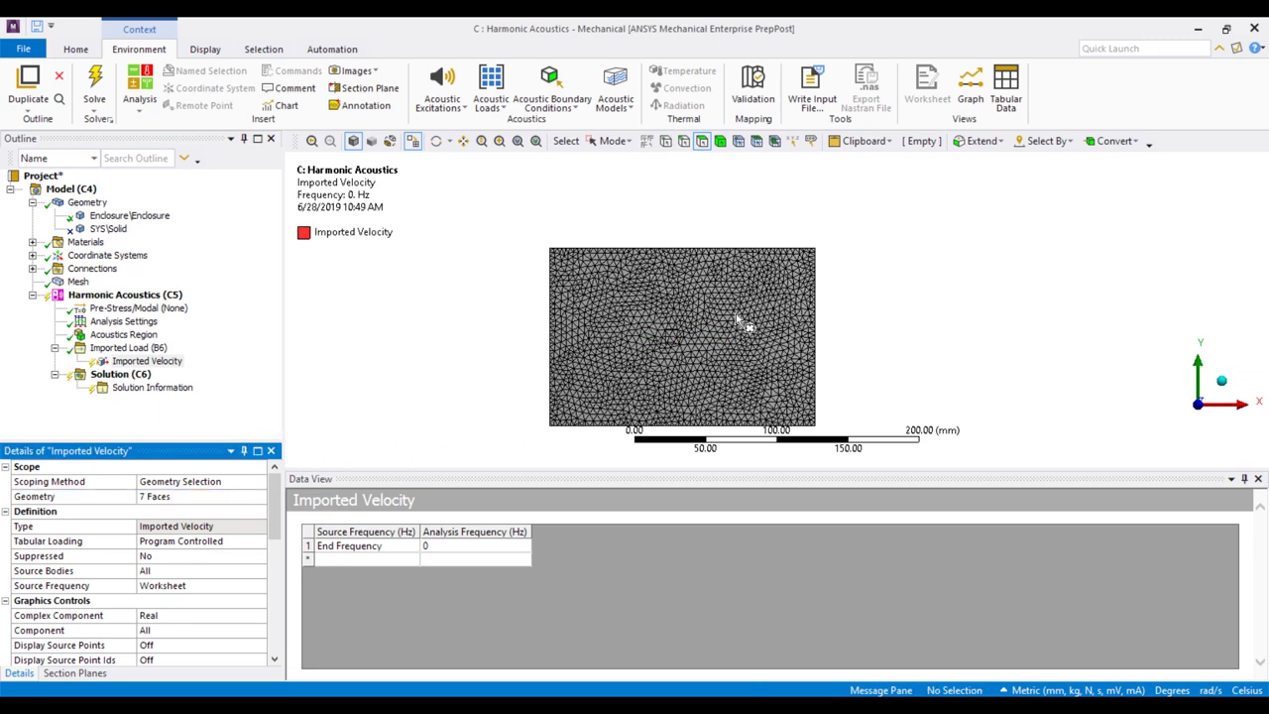
middle_click_drag(738, 320, 754, 318)
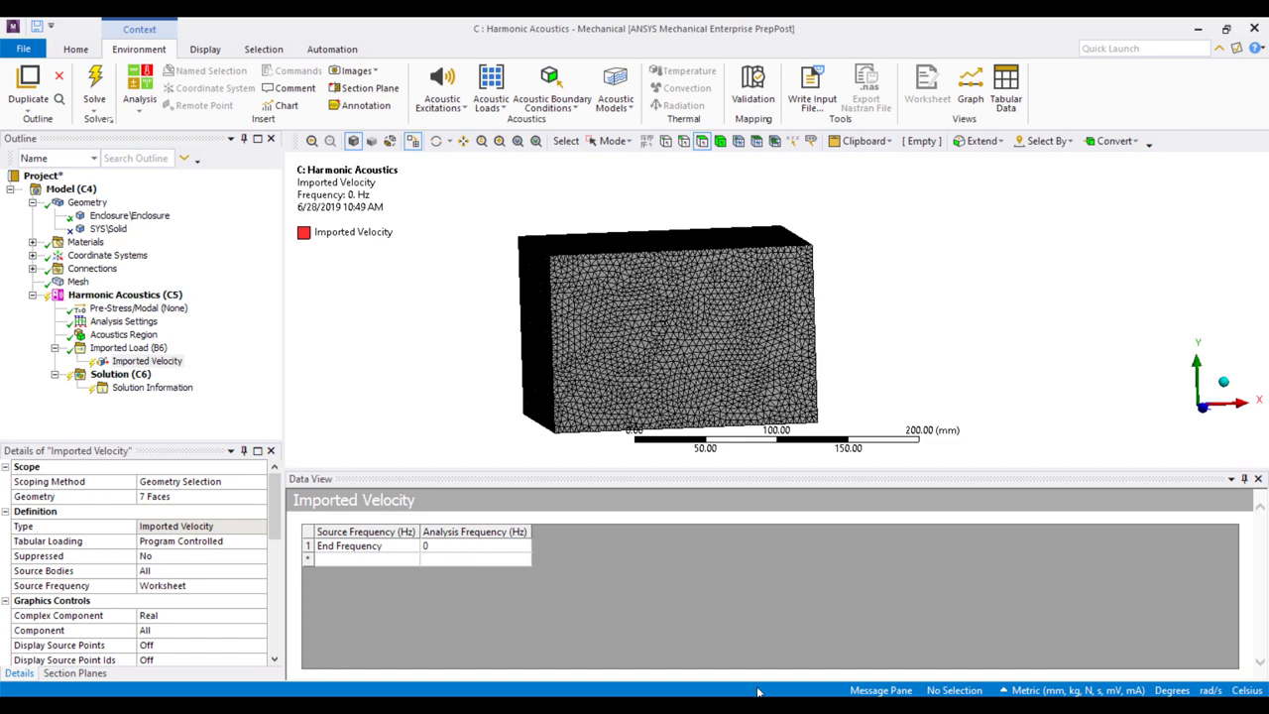
Step: Copy the complete frequency column from the Modal Solution (A6) tabular data and return to the Harmonic Acoustics window
mouse_move(759, 694)
left_click(758, 654)
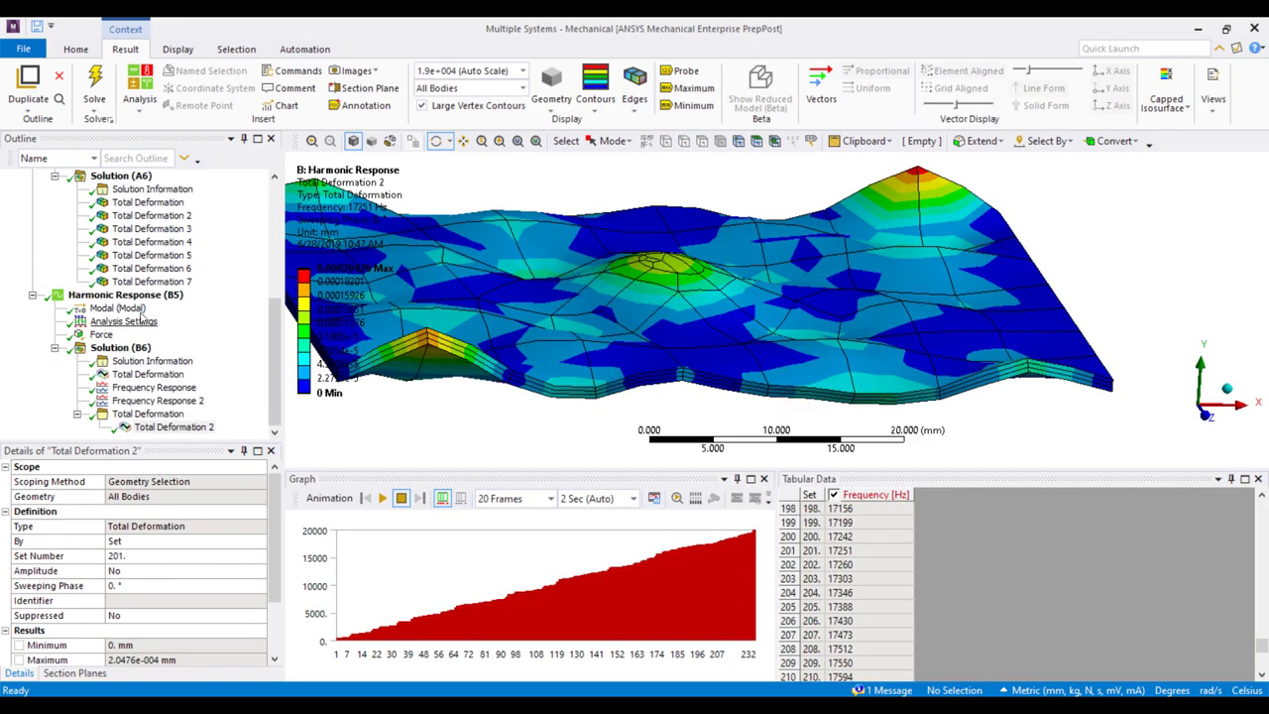
scroll(114, 317, "up", 1)
left_click(99, 217)
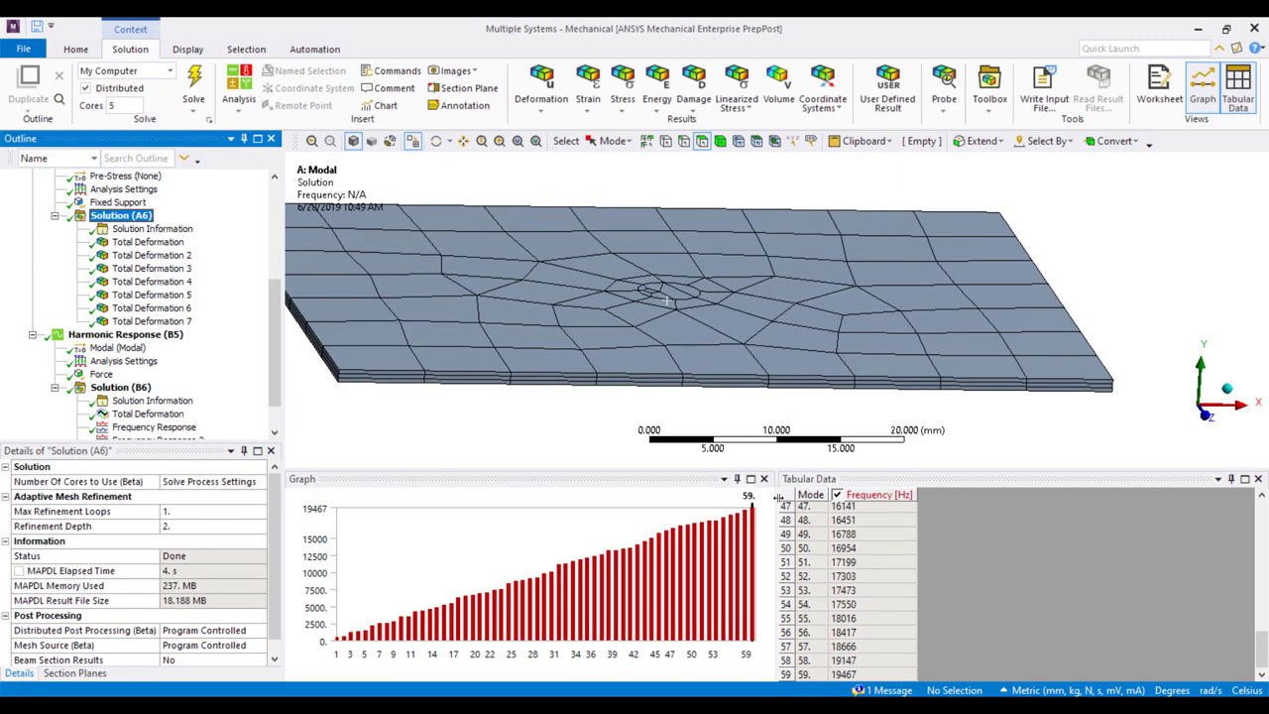
left_click(889, 497)
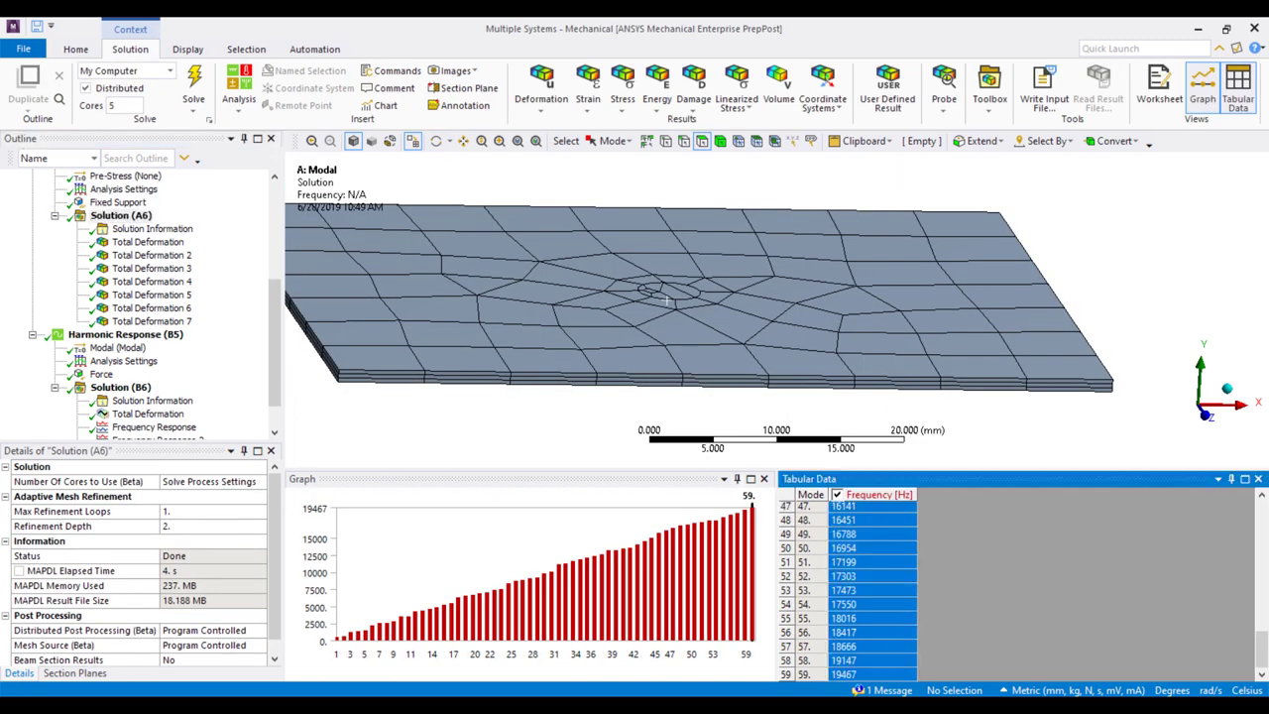
left_click(880, 654)
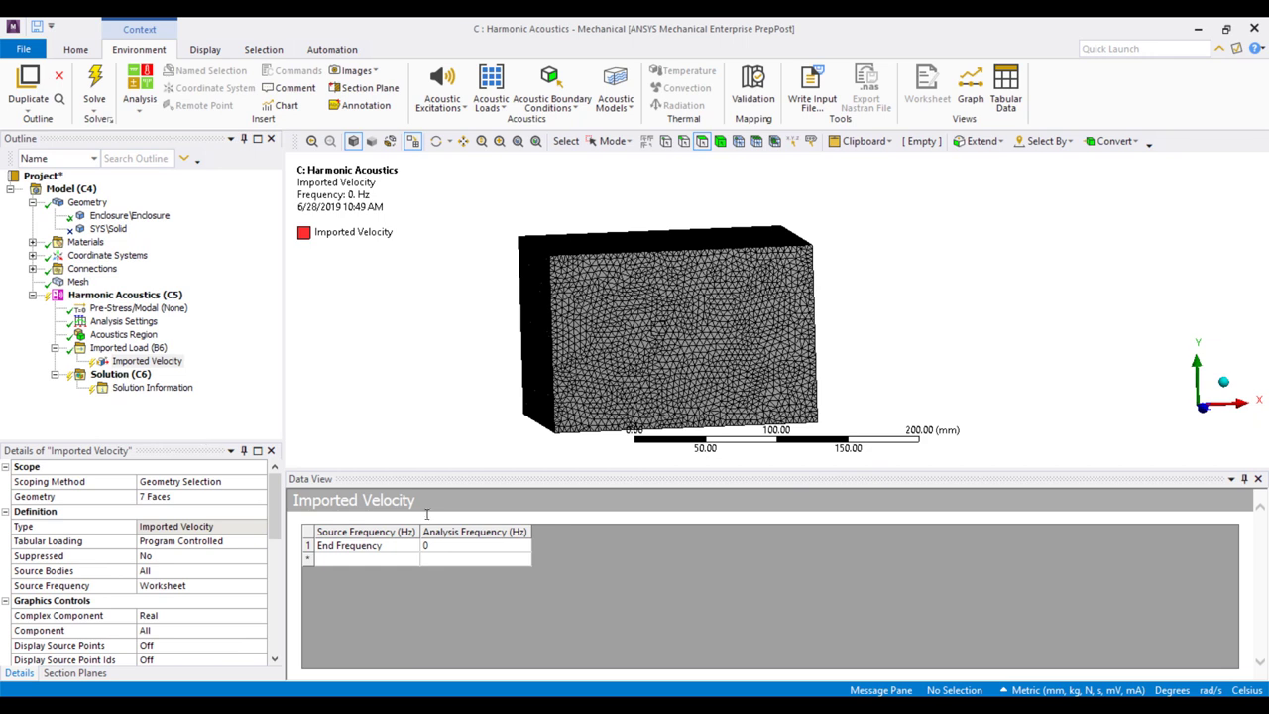
Step: Paste the copied modal frequencies into the Imported Velocity frequency table and import the load
left_click(394, 546)
key("ctrl+v")
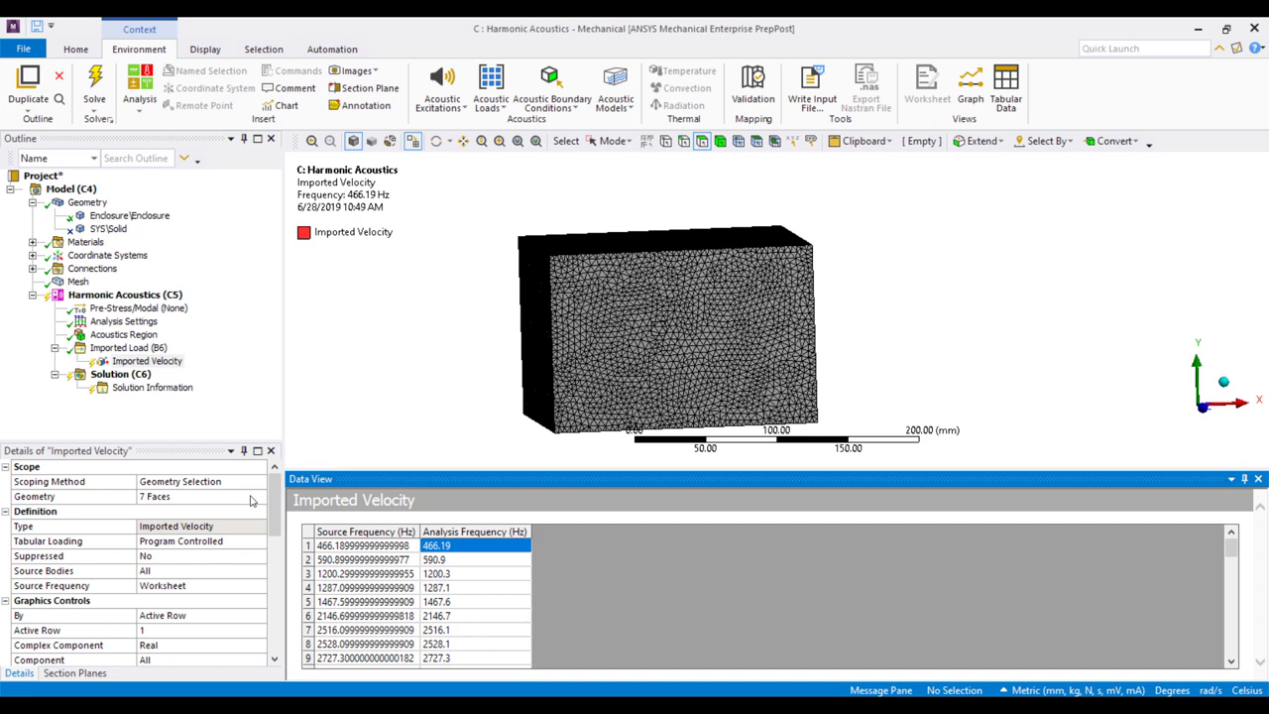
right_click(121, 361)
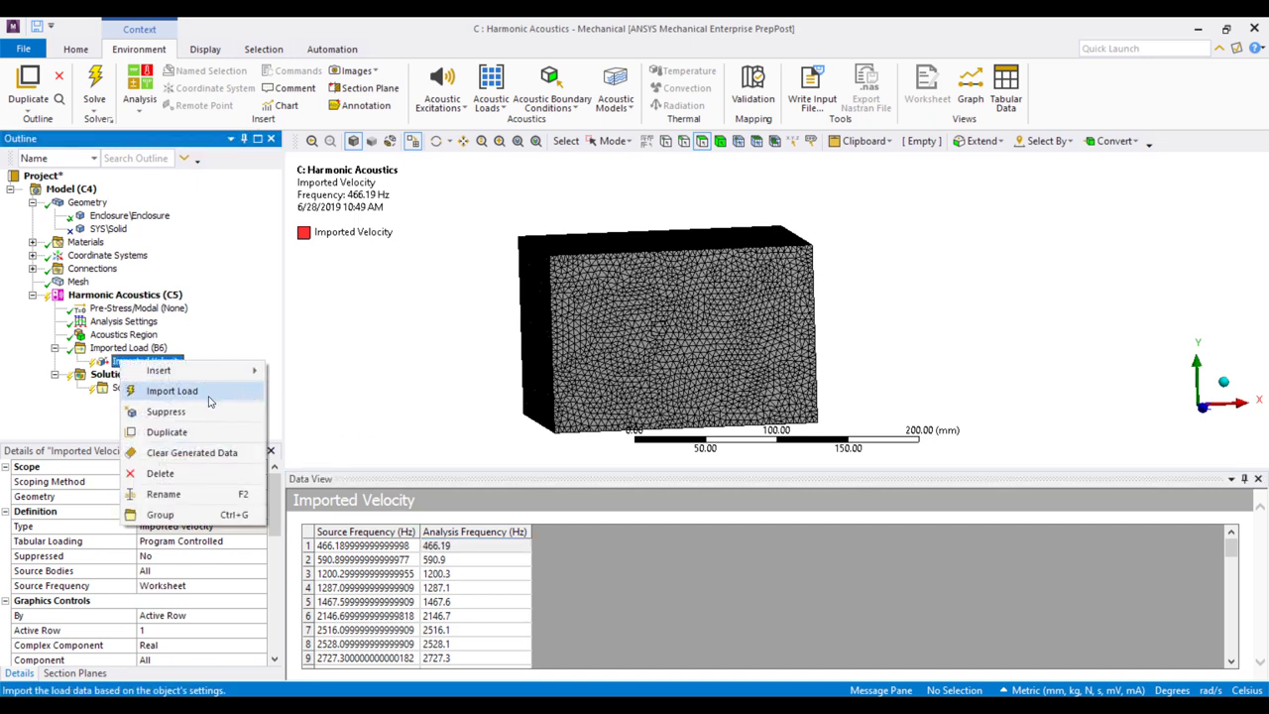
left_click(210, 400)
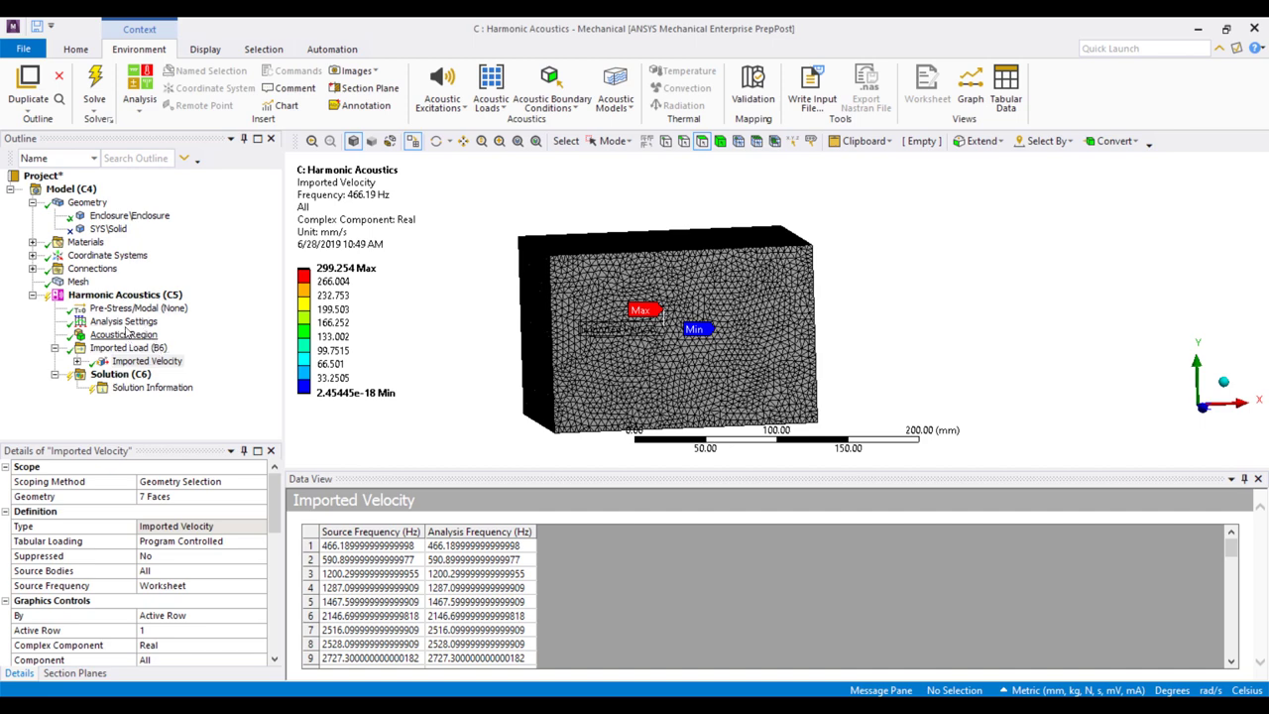
Step: Make the Harmonic Acoustics (C5) environment active and switch the selection mode to Single Select
left_click(114, 373)
right_click(119, 373)
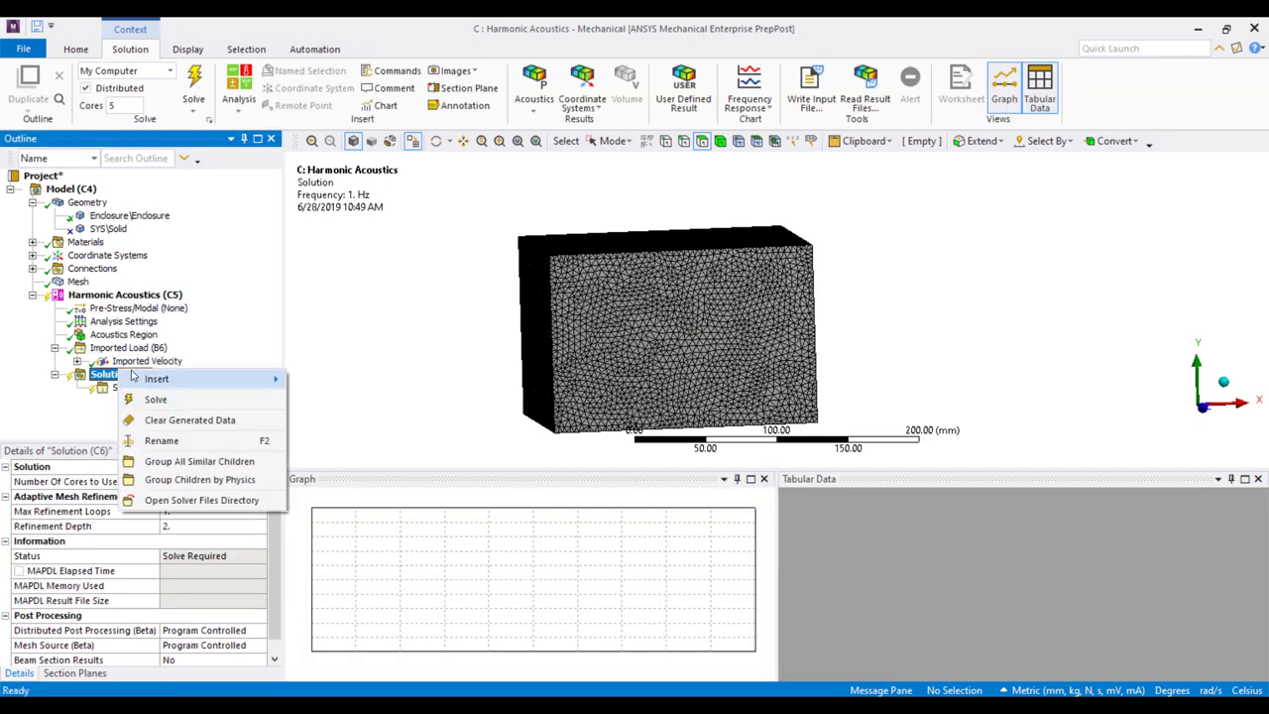
left_click(148, 296)
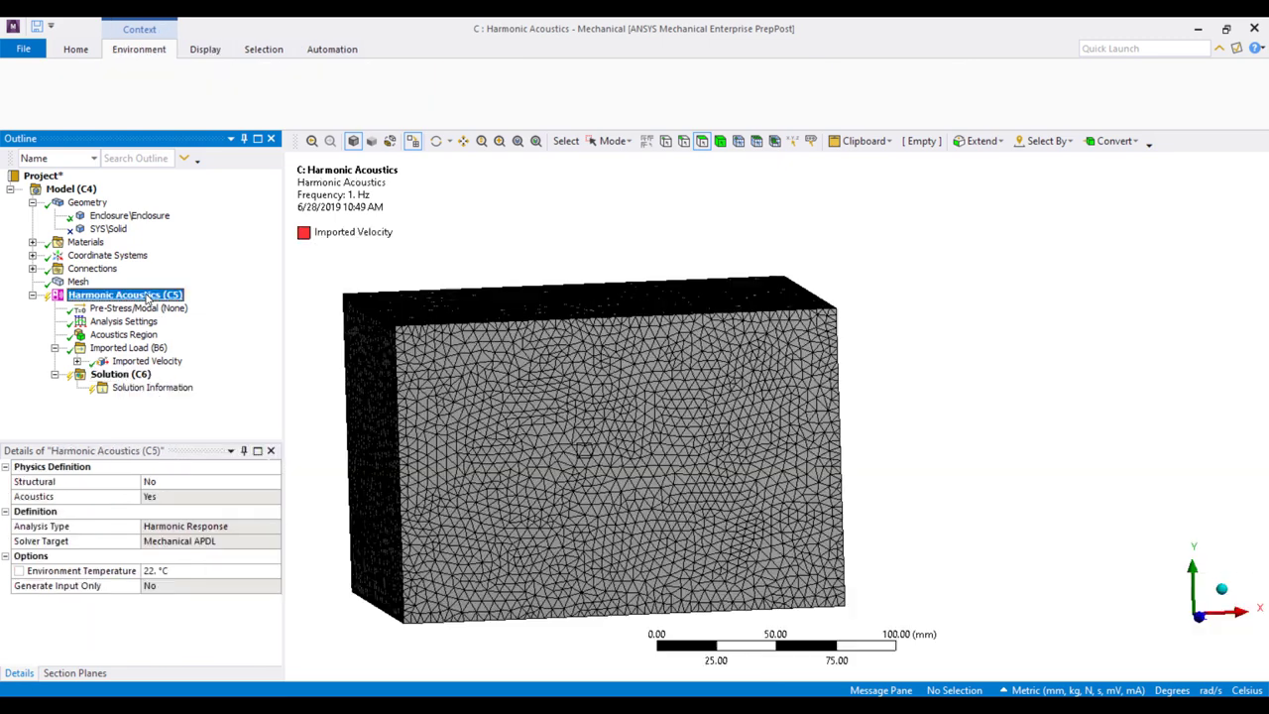
left_click(642, 247)
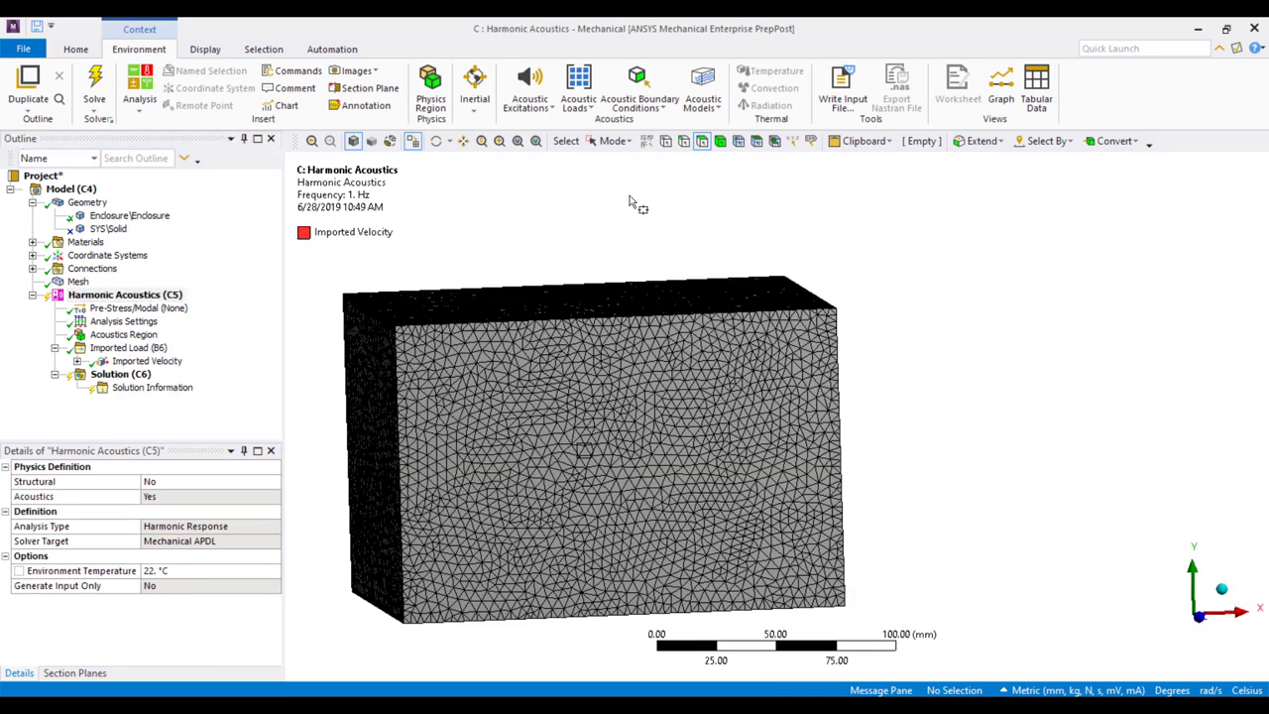
left_click(612, 141)
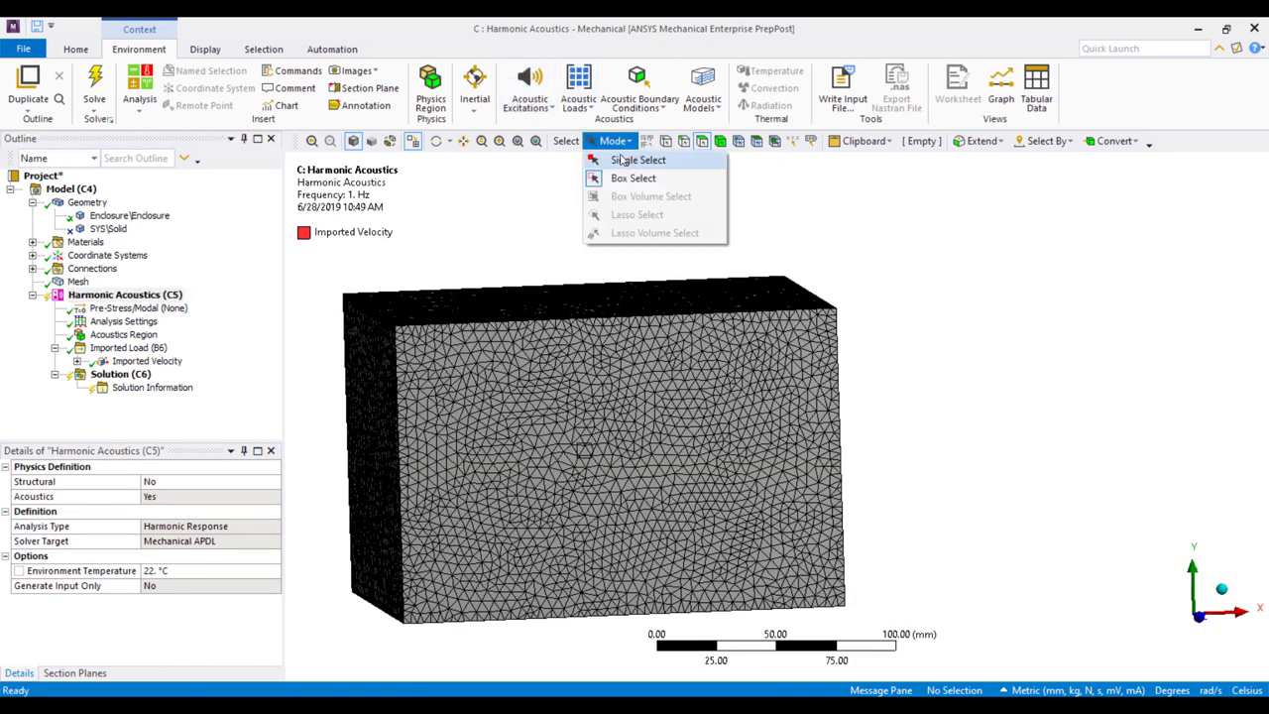
middle_click_drag(694, 318, 722, 340)
left_click(581, 318)
left_click(588, 395)
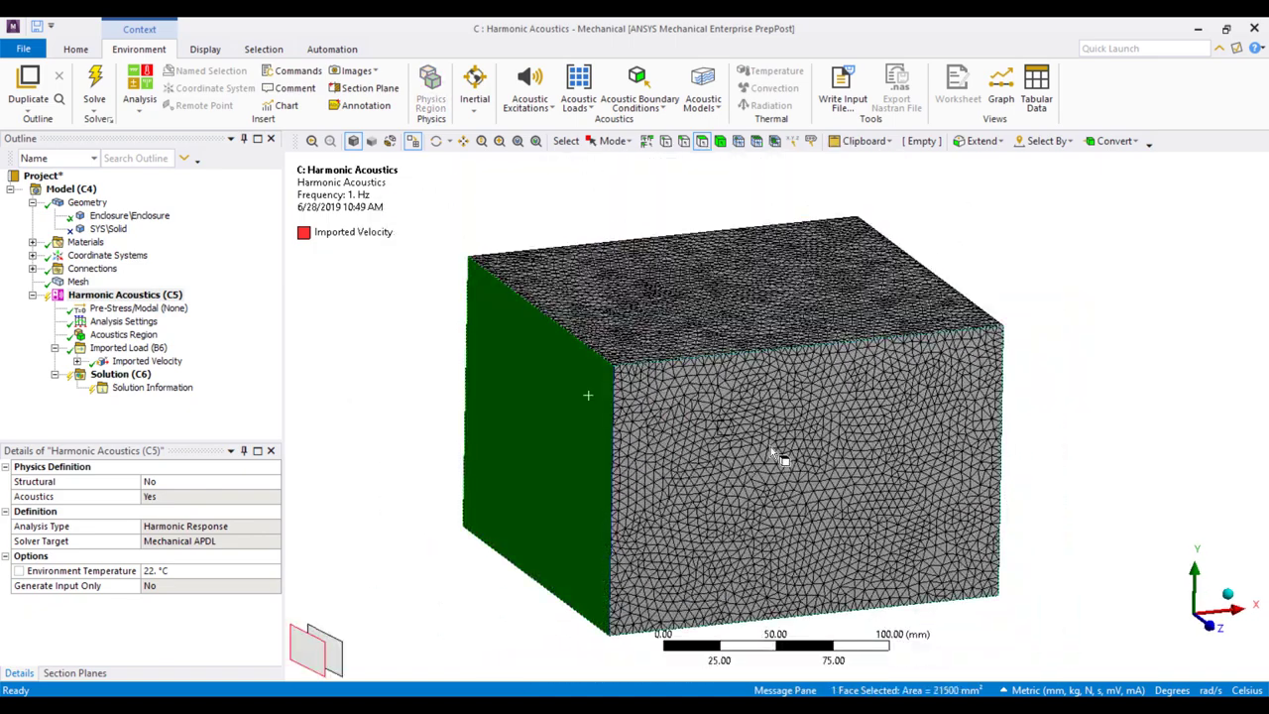
left_click(770, 448, "ctrl")
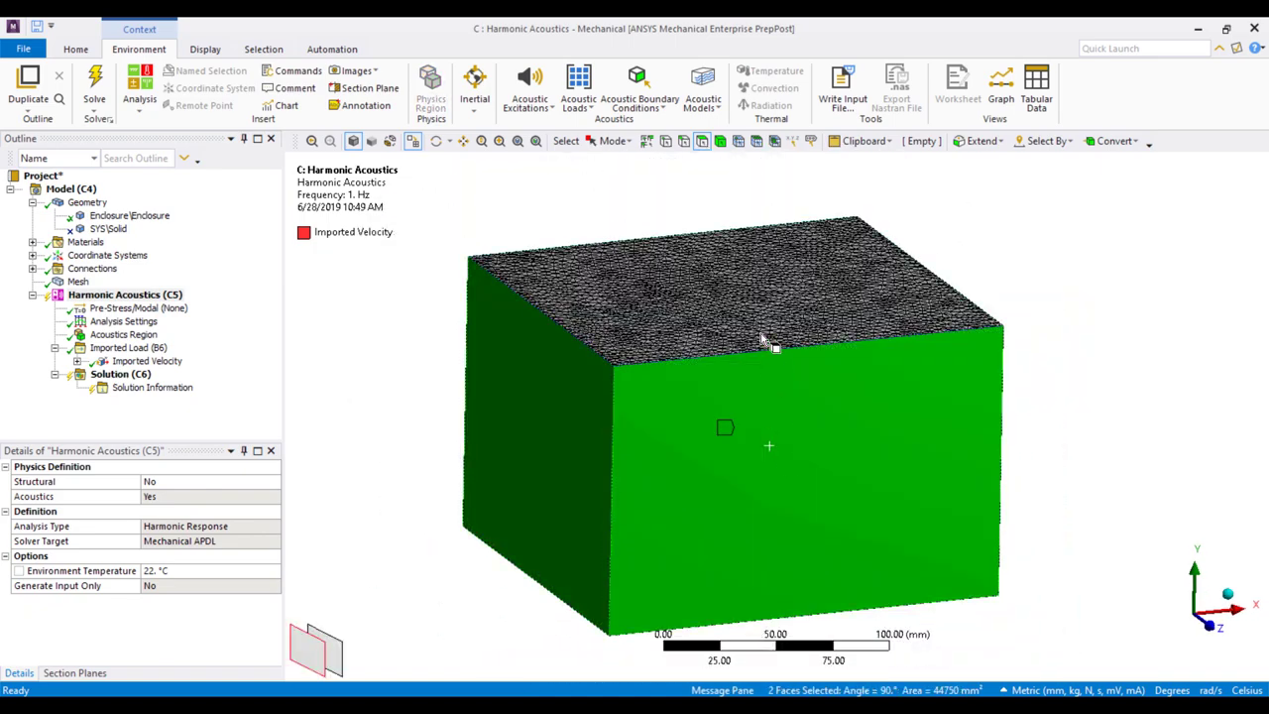
middle_click_drag(761, 340, 860, 427)
middle_click_drag(851, 487, 704, 199)
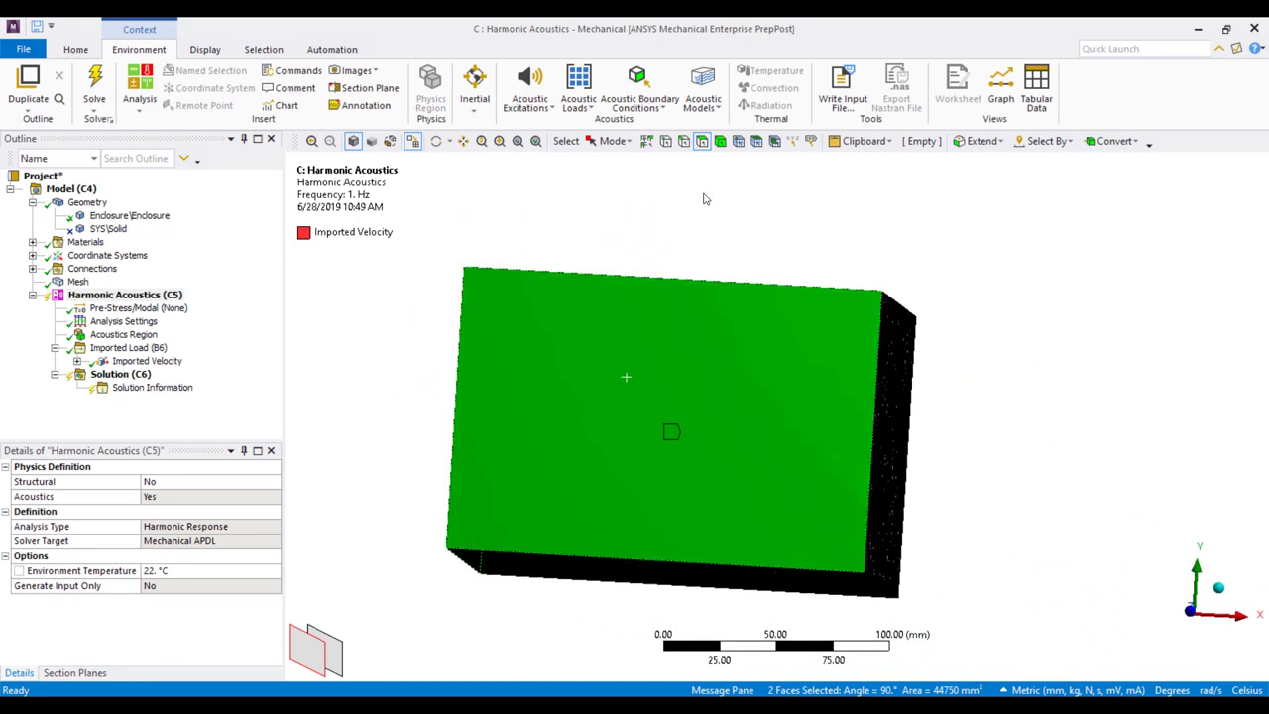
left_click(588, 218)
Step: Add a Radiation Boundary and scope it to the 6 outer faces of the air enclosure
left_click(655, 107)
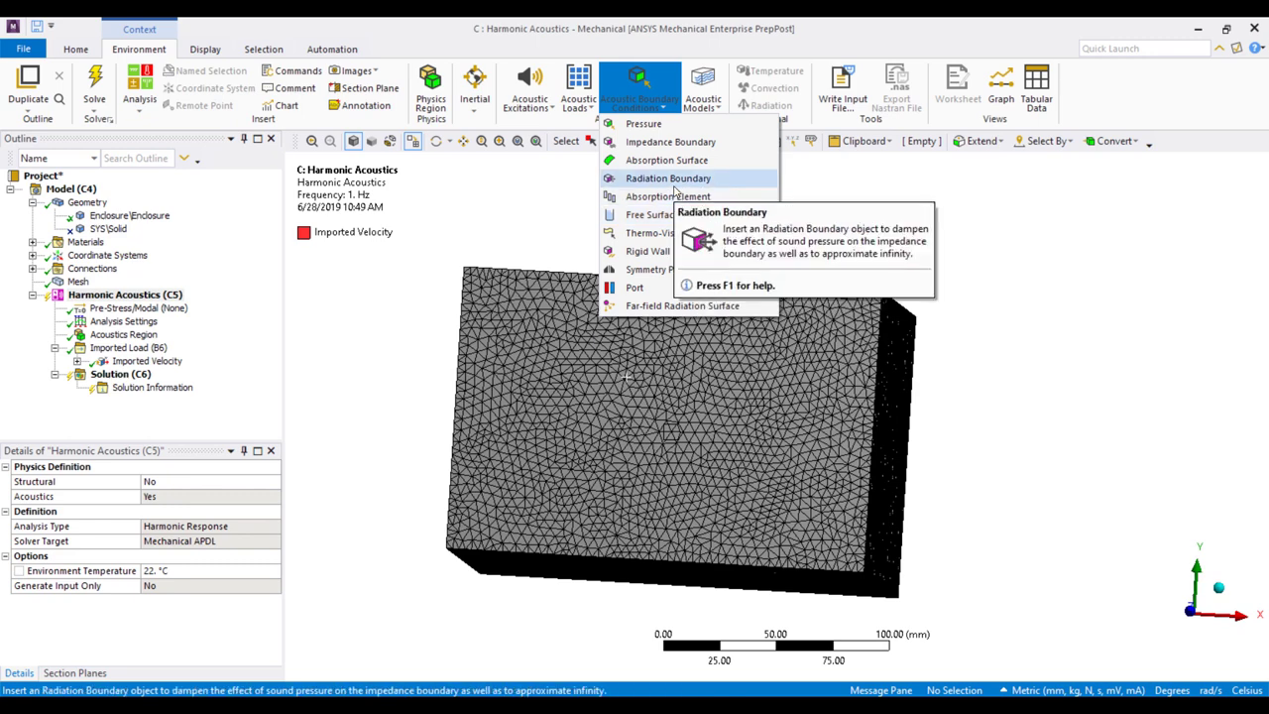
left_click(674, 182)
left_click(744, 387)
left_click(894, 416, "ctrl")
left_click(861, 578, "ctrl")
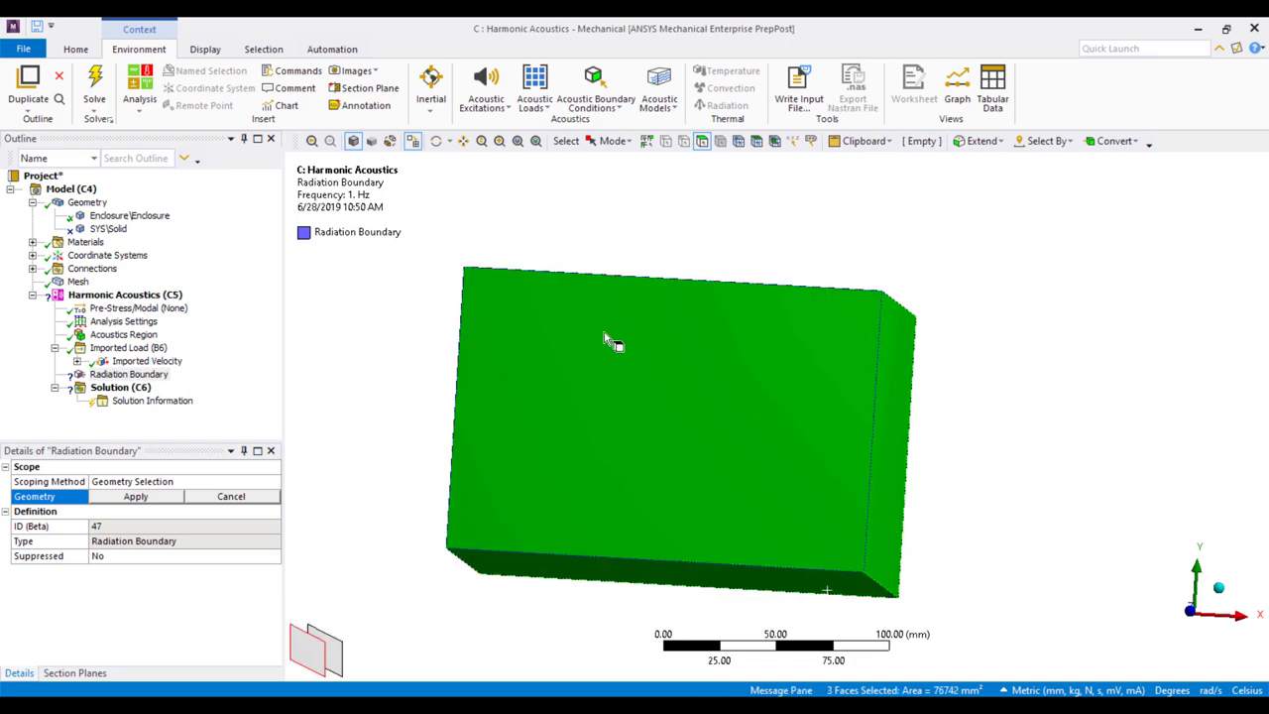
middle_click_drag(600, 332, 555, 432)
key("ctrl+a")
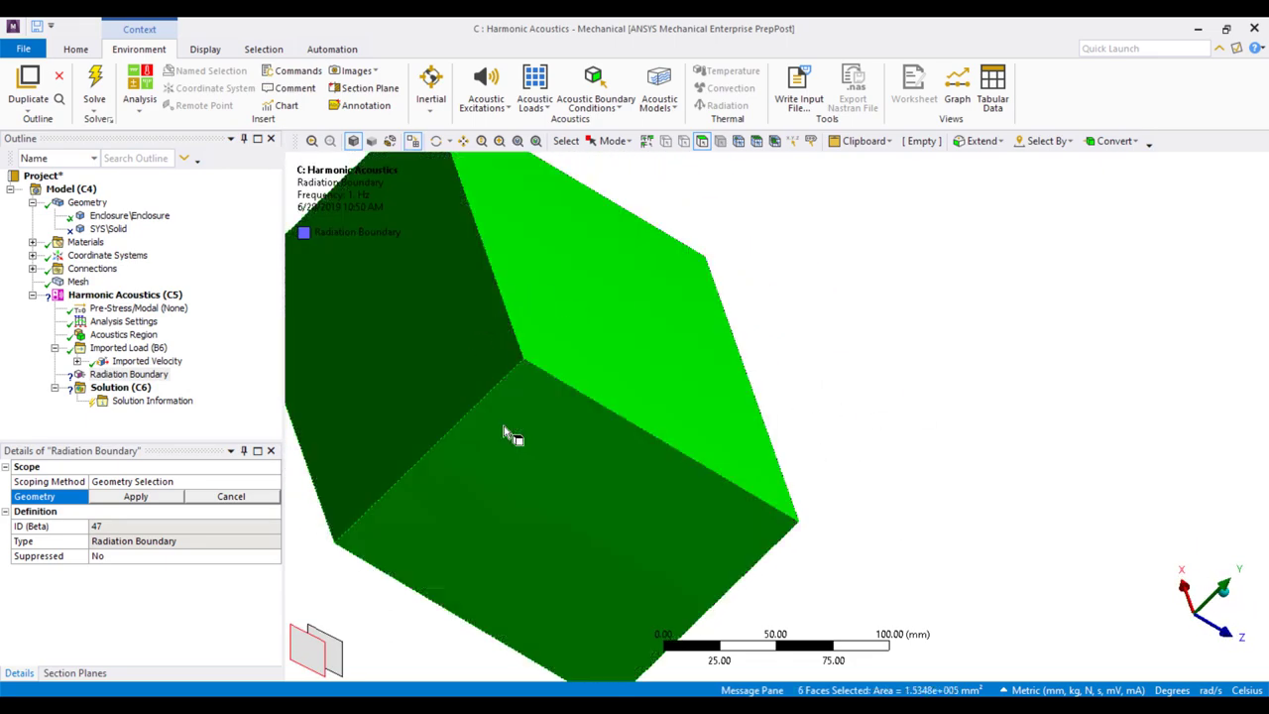
left_click(136, 496)
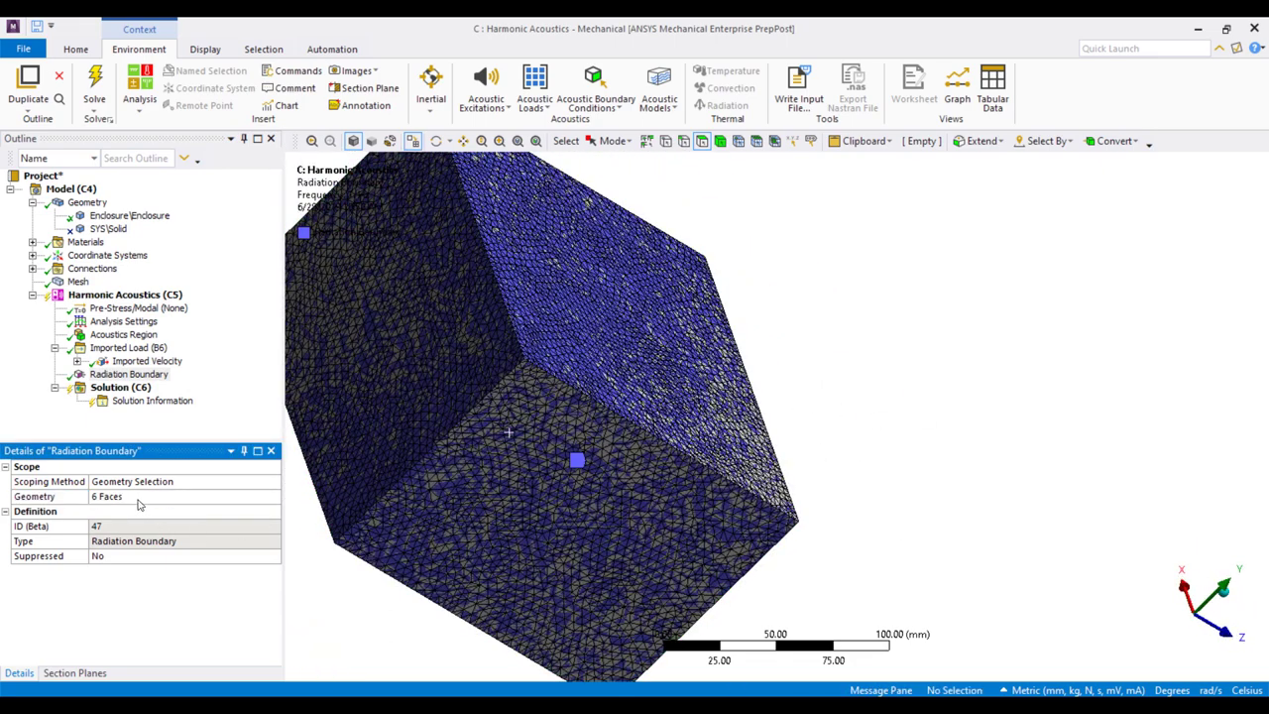
Step: Solve the Harmonic Acoustics analysis
middle_click_drag(525, 490, 674, 376)
right_click(126, 387)
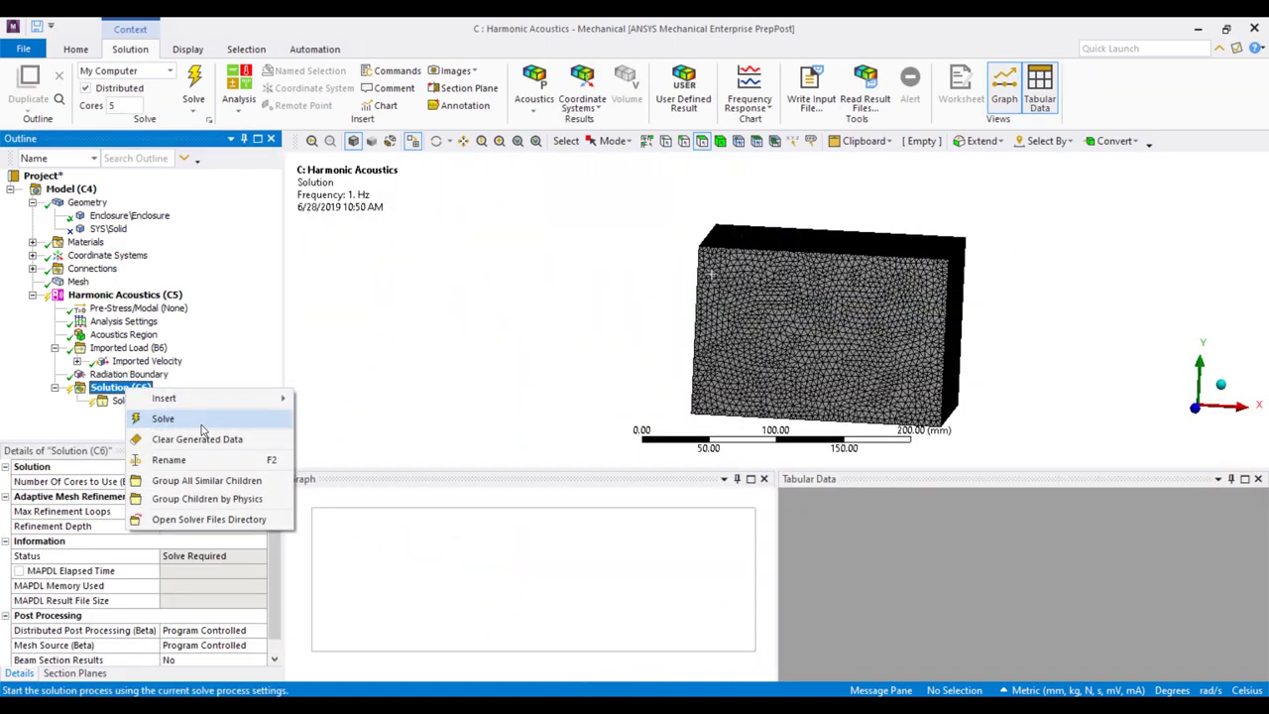
left_click(489, 383)
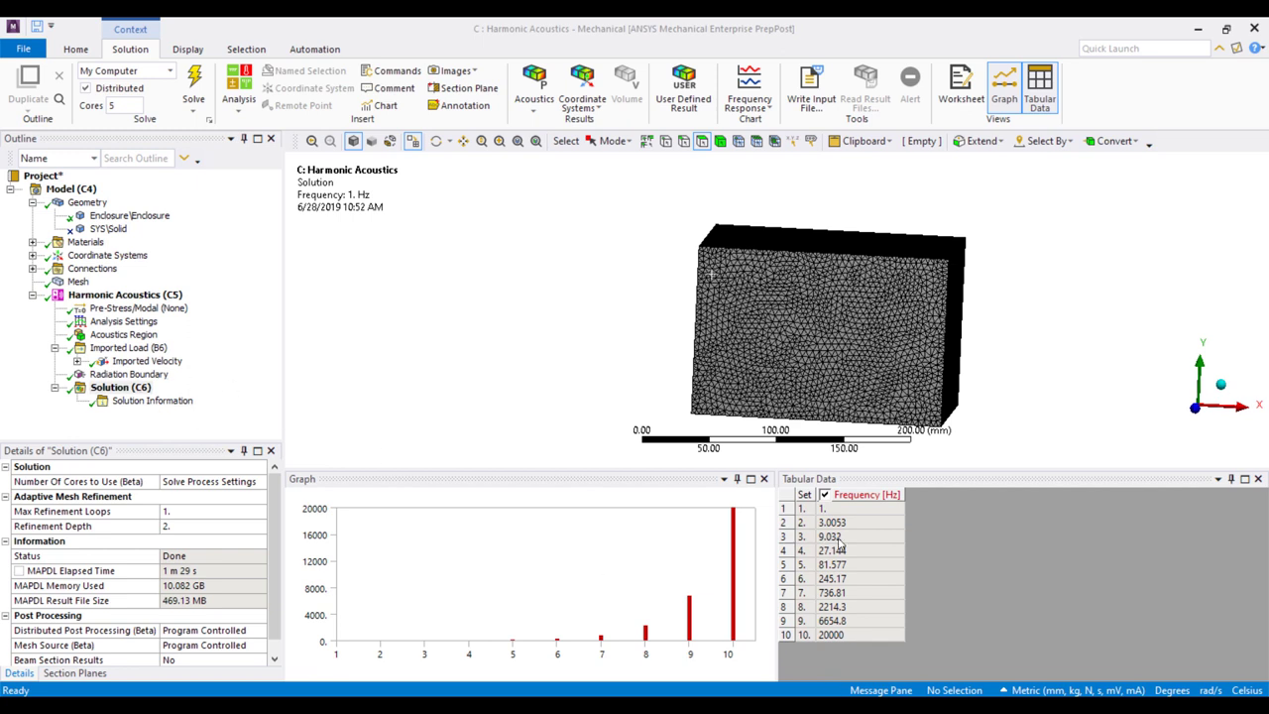
Step: Insert an A-Weighted Sound Pressure Level result in Solution (C6) for all acoustic bodies and evaluate it
right_click(121, 388)
mouse_move(240, 401)
mouse_move(342, 403)
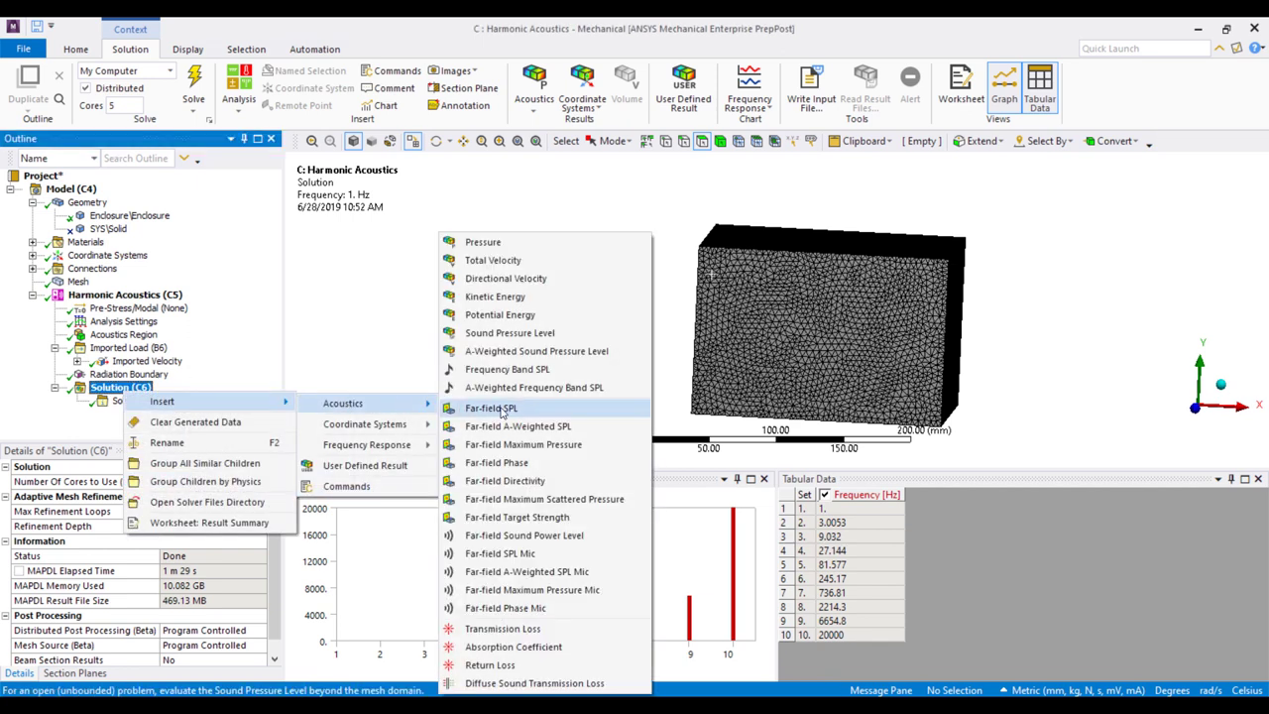
left_click(504, 352)
right_click(166, 416)
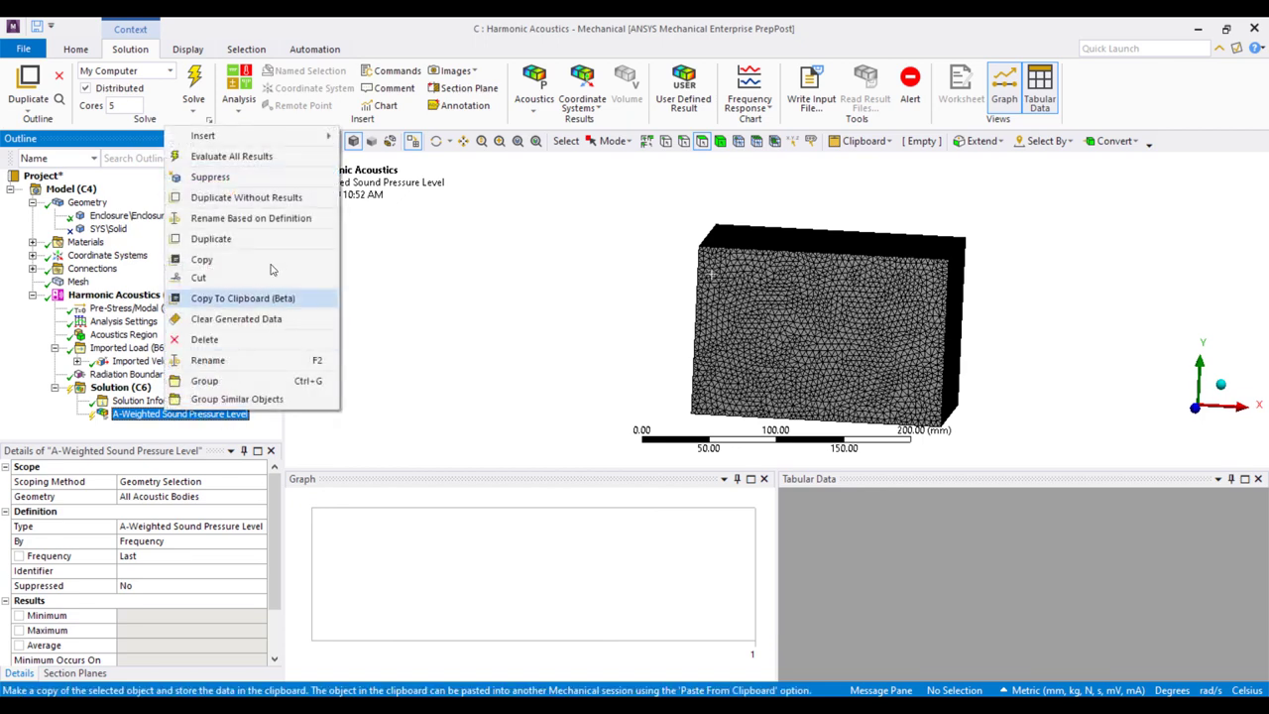
left_click(230, 157)
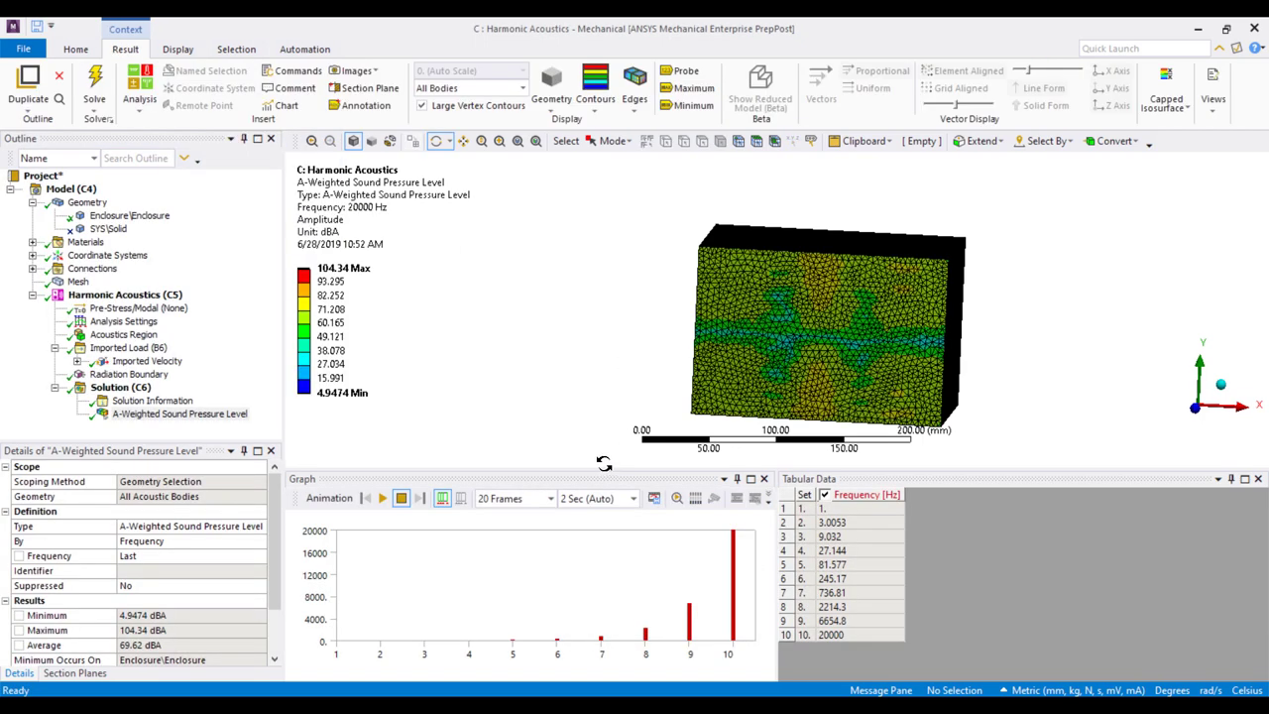
Step: Display the result with No WireFrame and cut the enclosure with a section plane at mid-depth, parallel to its large faces
left_click(634, 99)
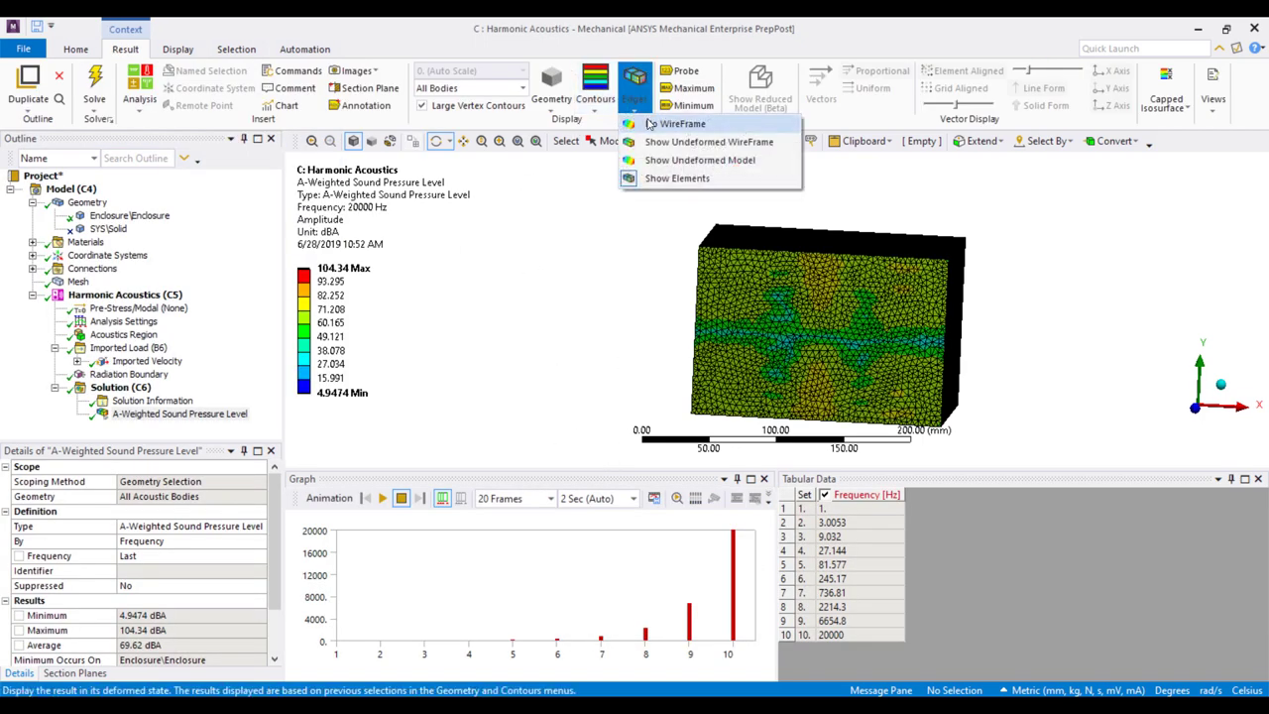
left_click(664, 124)
left_click_drag(755, 322, 1031, 321)
left_click(74, 673)
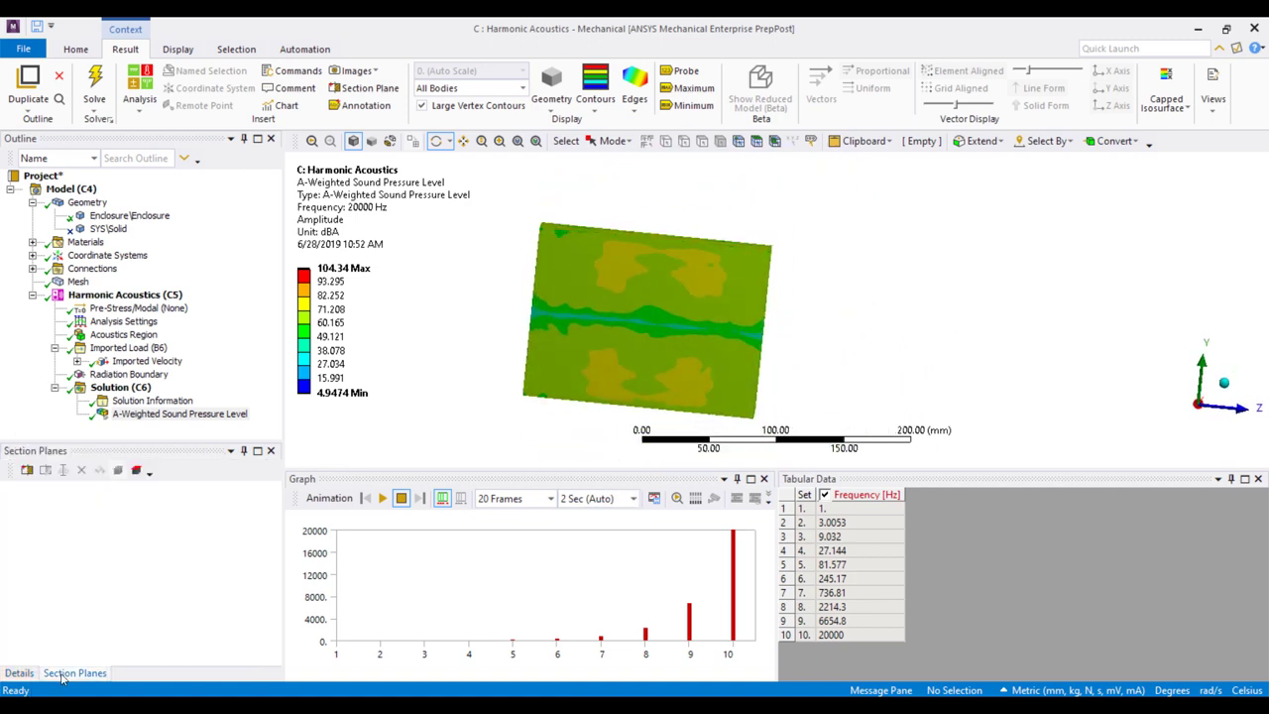
left_click(26, 470)
left_click_drag(662, 212, 654, 468)
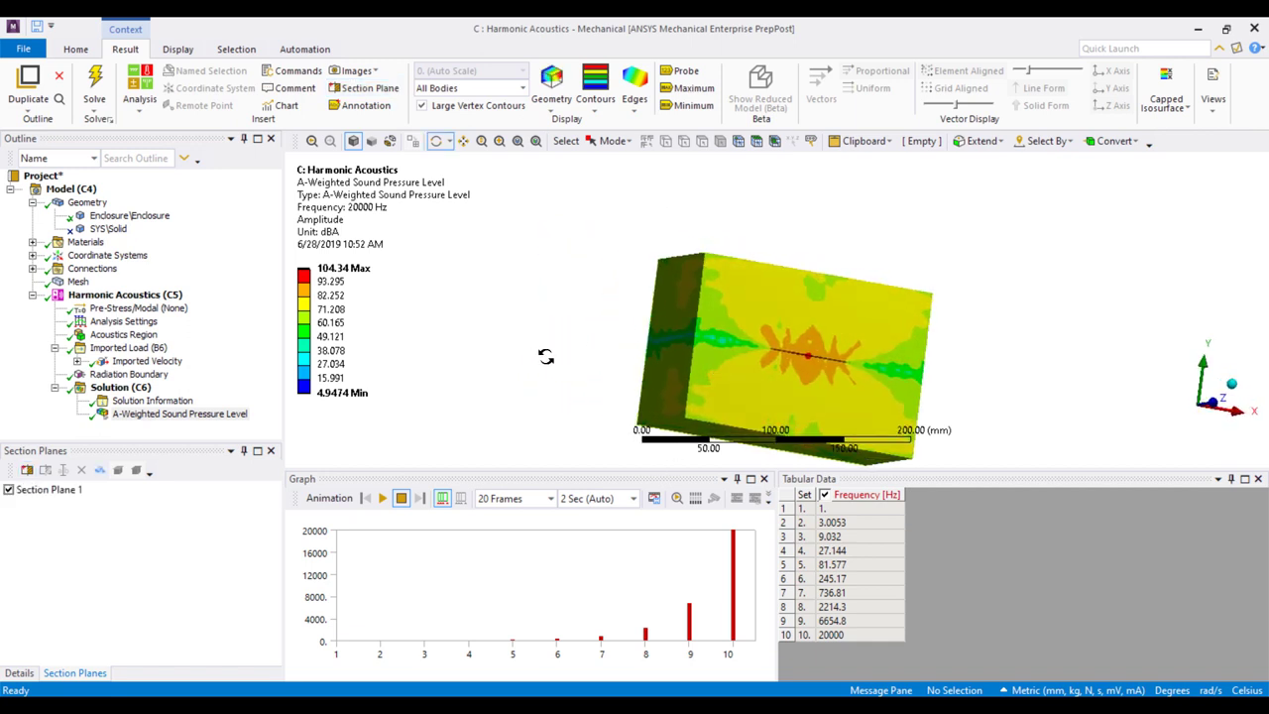
Step: Play the animation of the sectioned A-weighted sound pressure level in the front view, then stop it
left_click(381, 498)
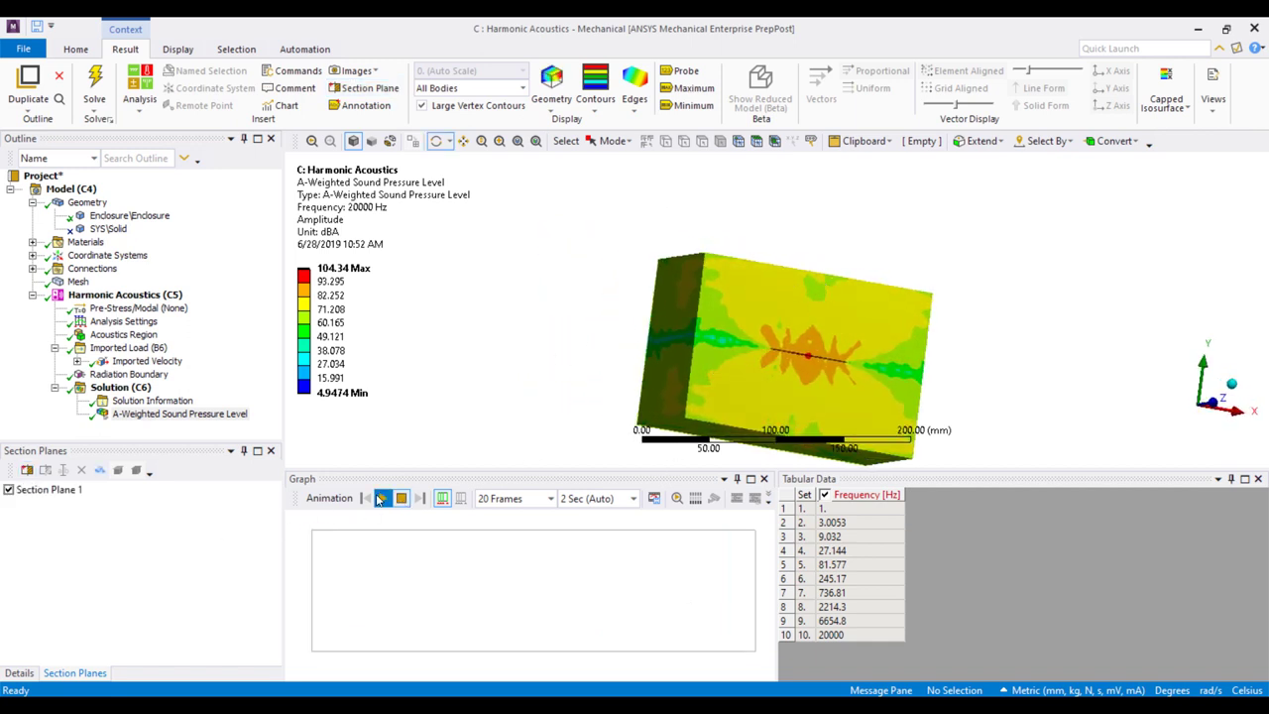
left_click_drag(859, 347, 852, 317)
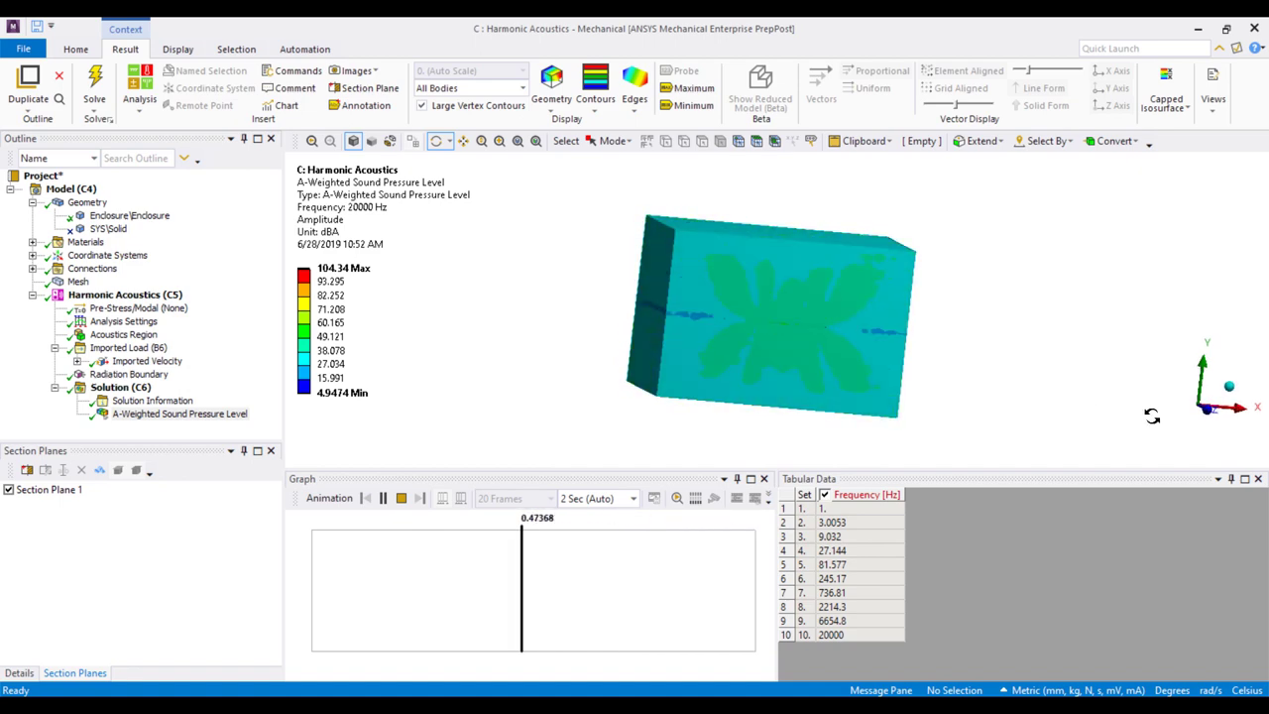
left_click(1207, 418)
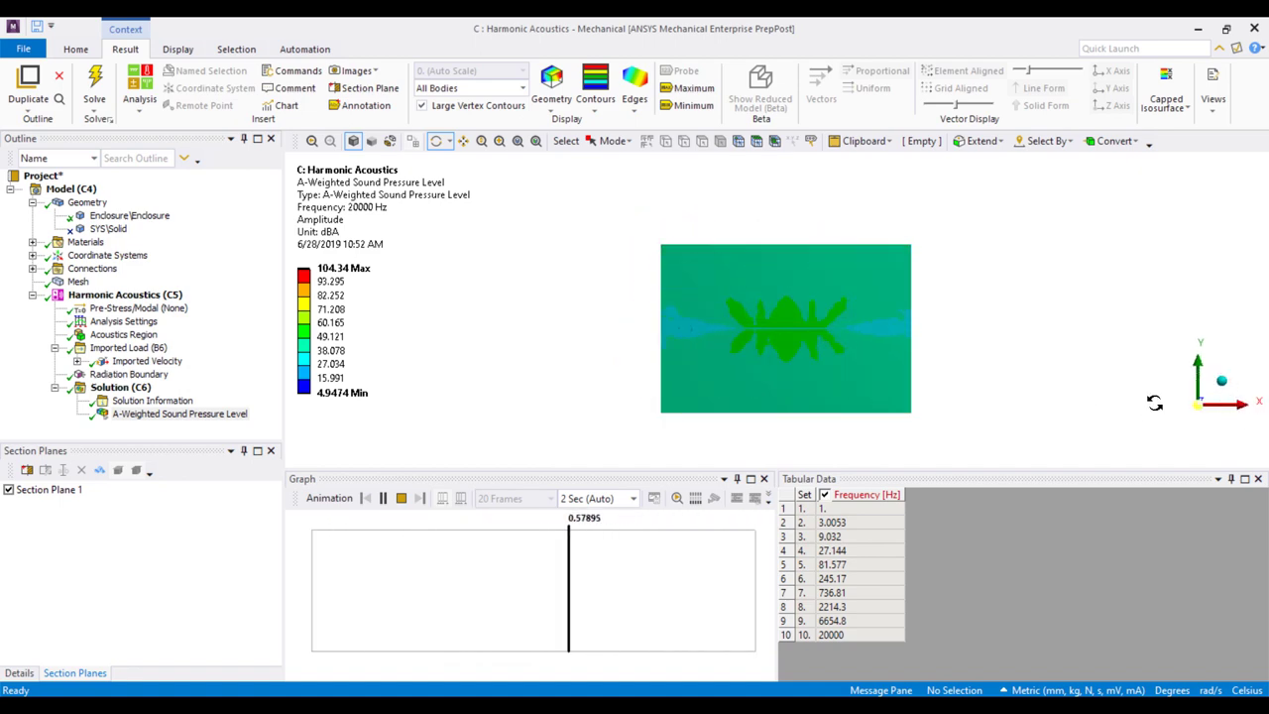
middle_click_drag(873, 346, 870, 229)
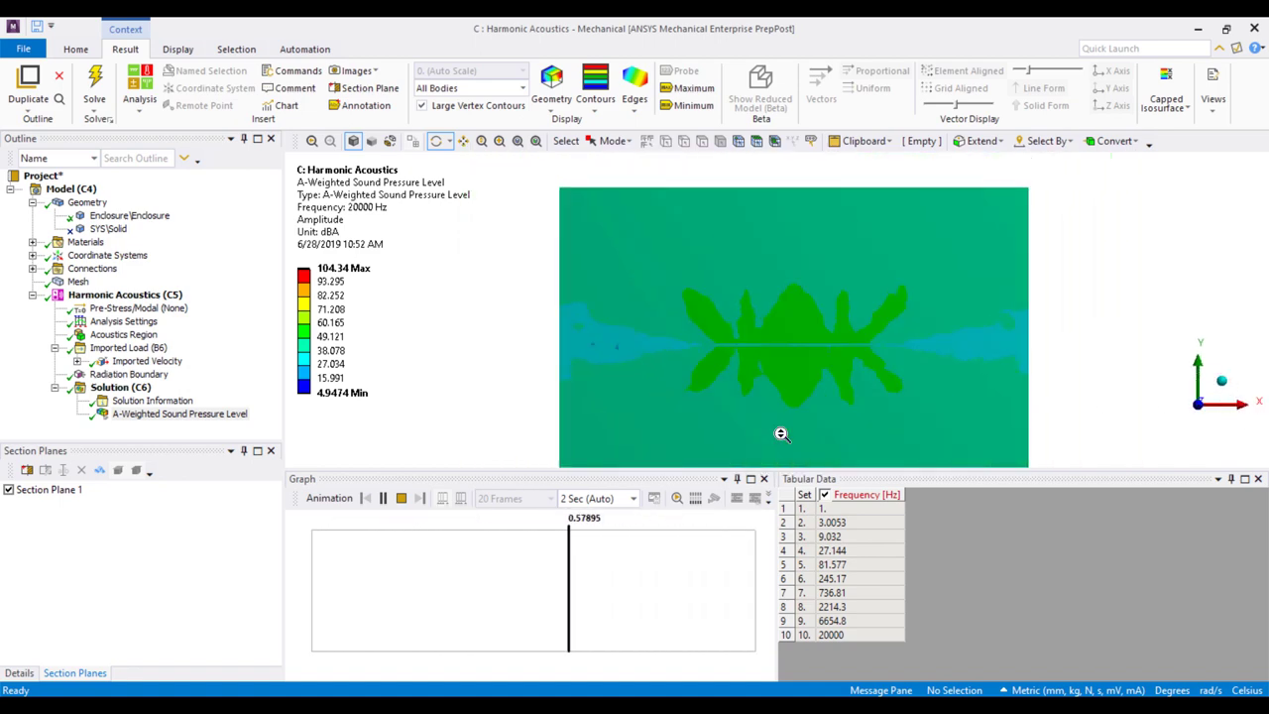
scroll(770, 368, "down", 3)
left_click(401, 498)
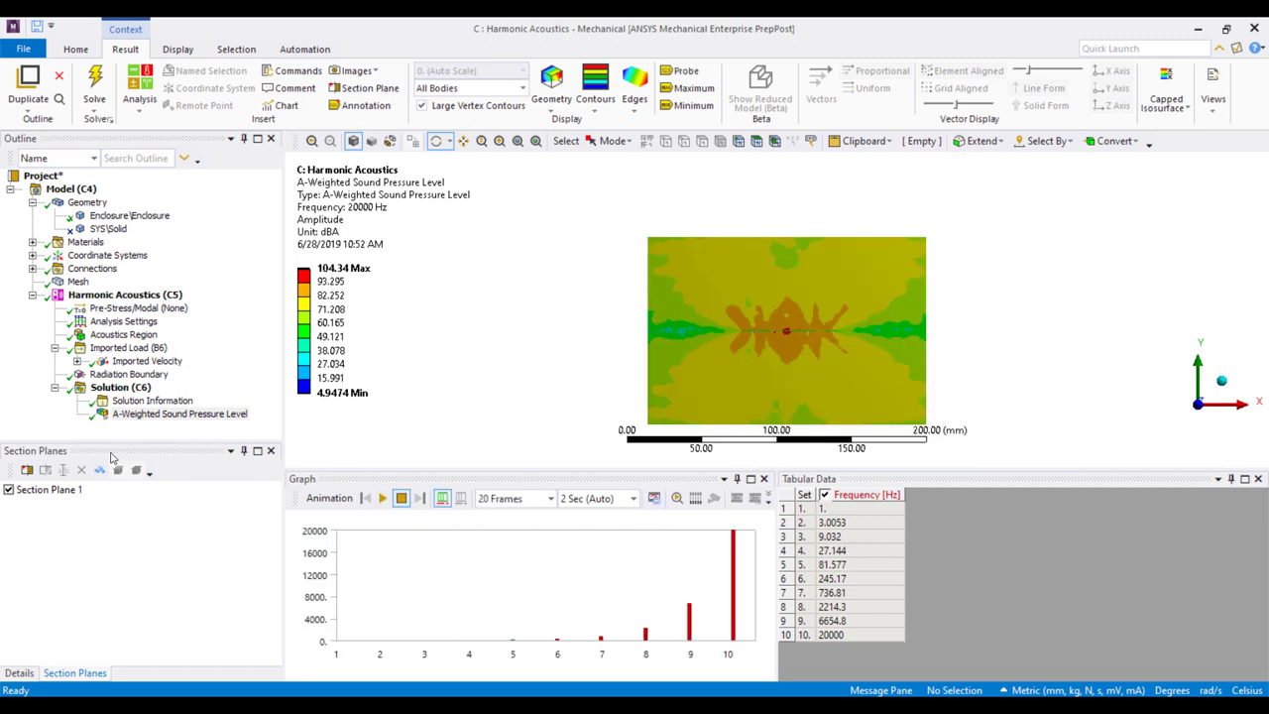
Step: Define the A-Weighted Sound Pressure Level result by Set instead of Frequency, with set number 1
left_click(22, 673)
left_click(209, 544)
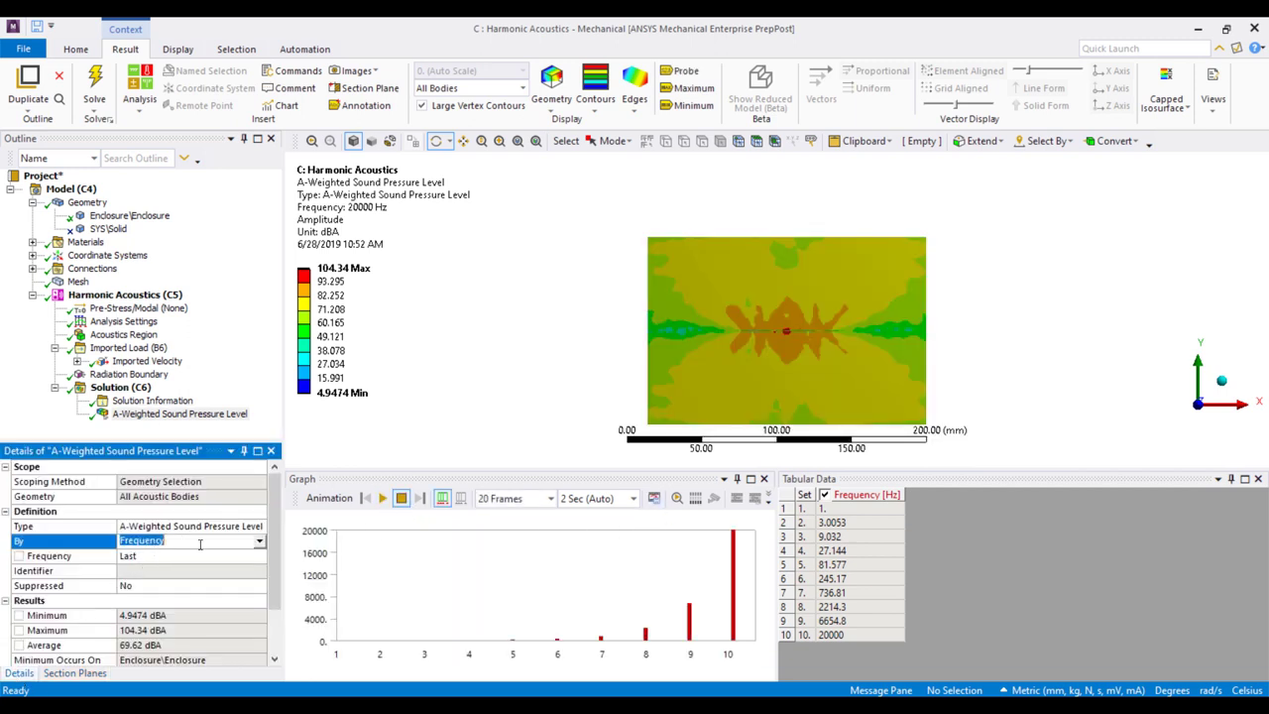
left_click(258, 543)
left_click(180, 569)
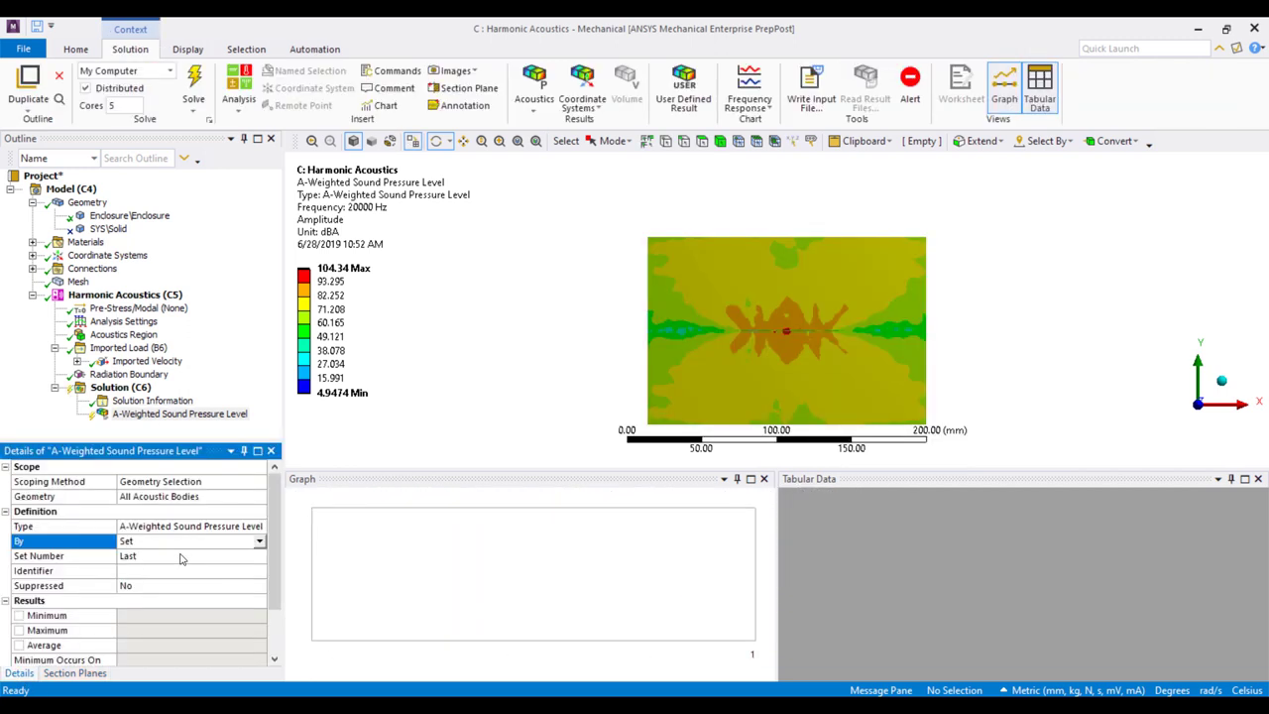
left_click(181, 558)
type("1")
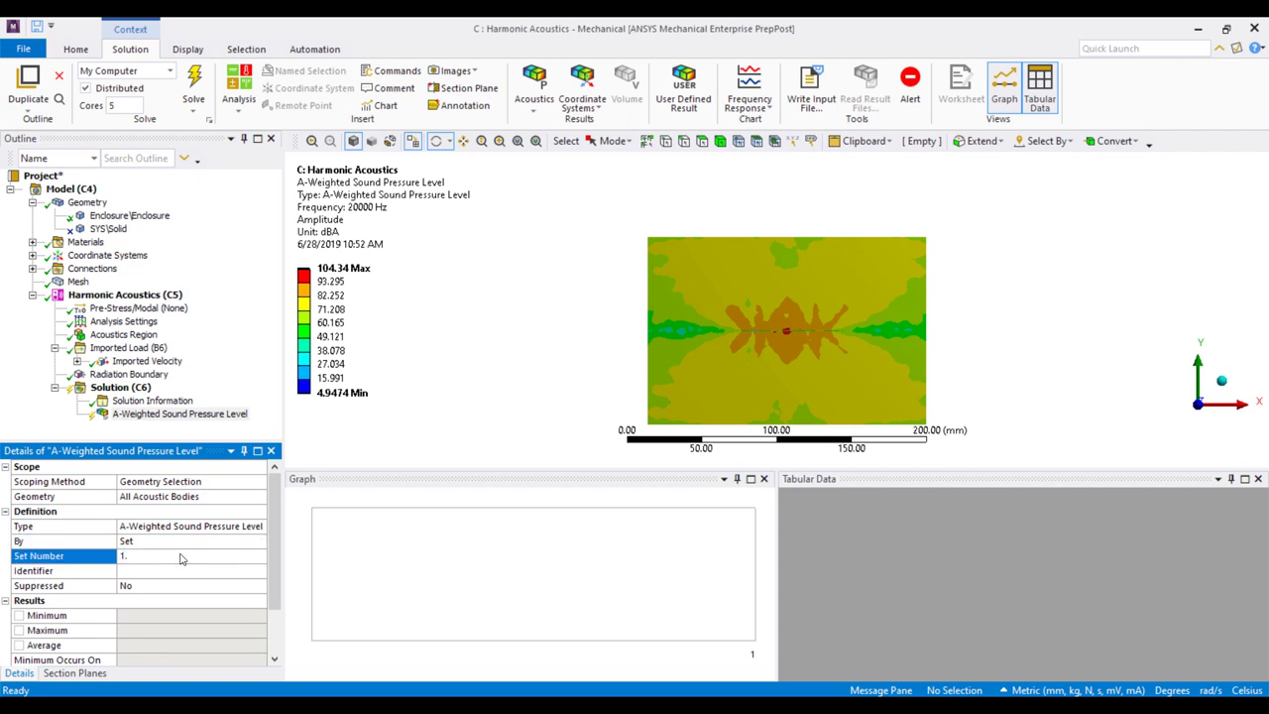
Step: Re-evaluate the A-Weighted Sound Pressure Level result, and play its animation briefly before stopping it
right_click(169, 413)
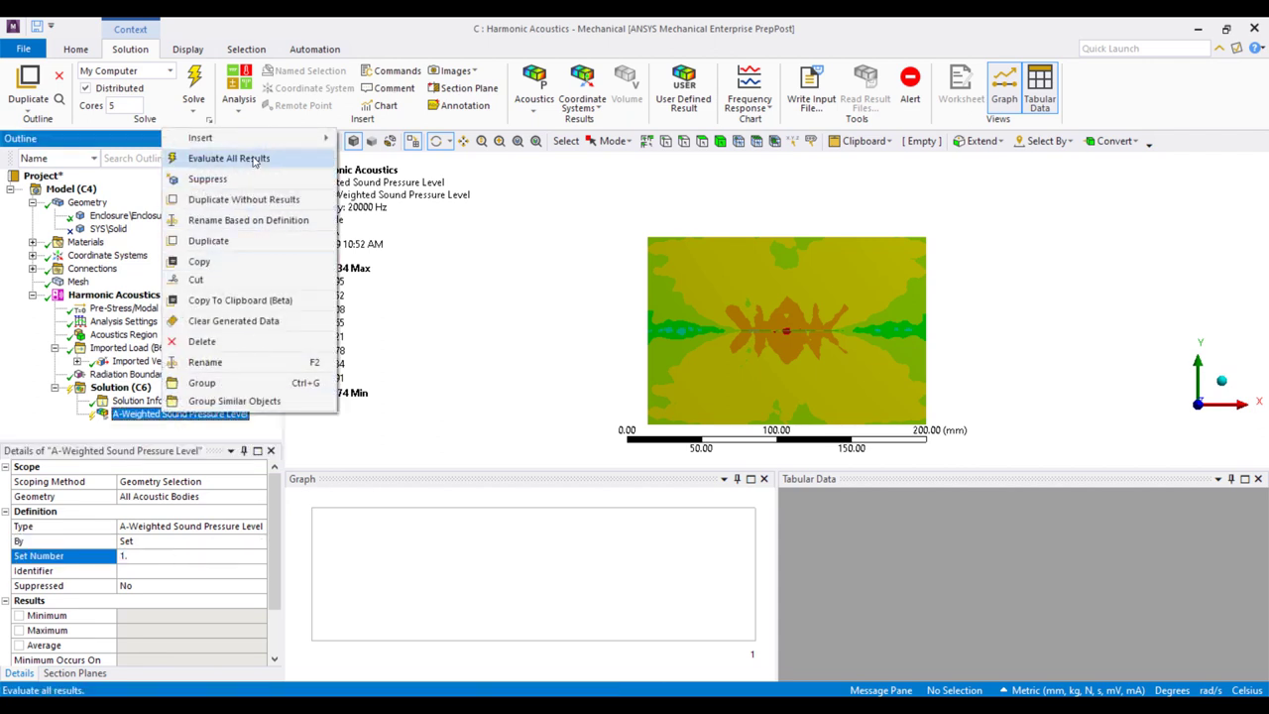
left_click(255, 162)
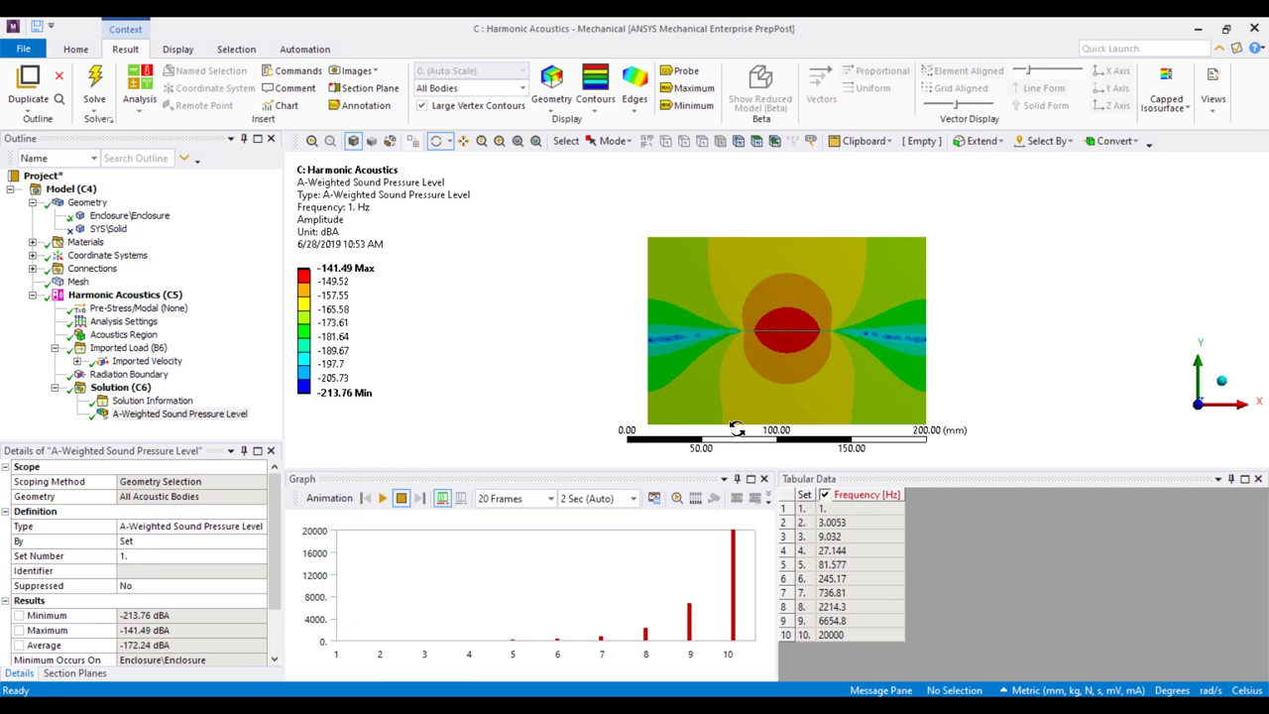
left_click(382, 497)
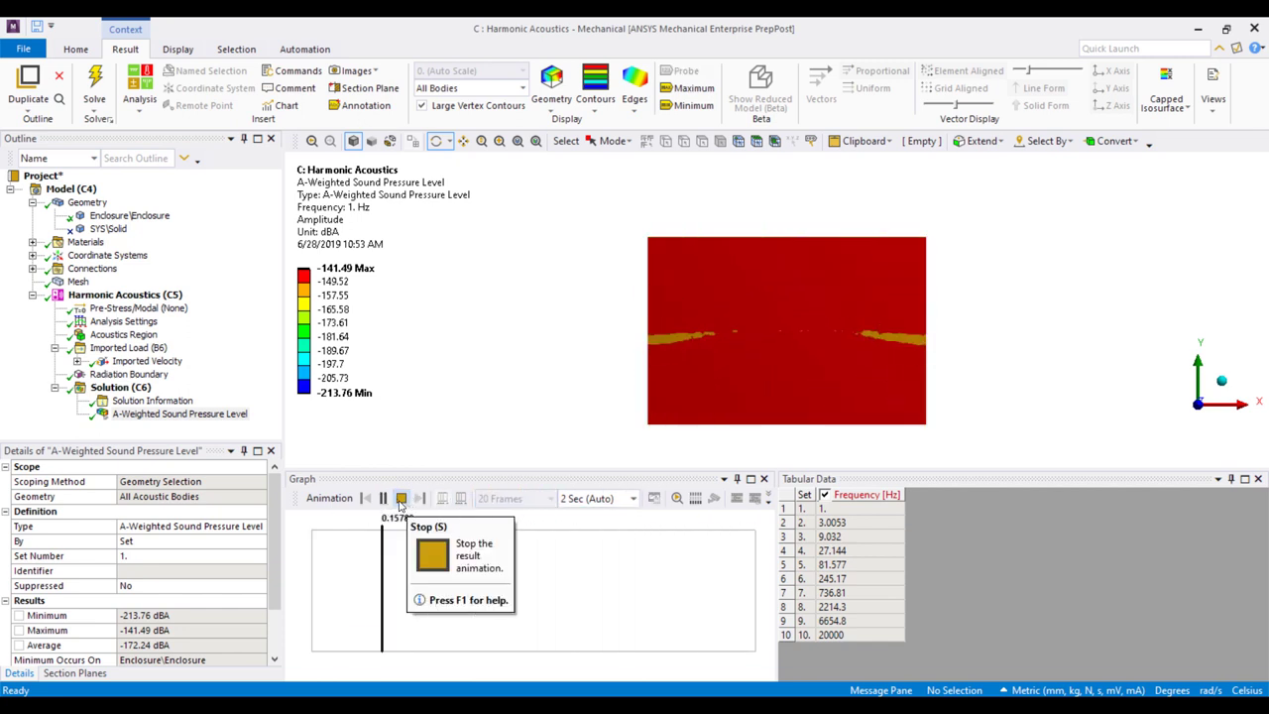
left_click(400, 498)
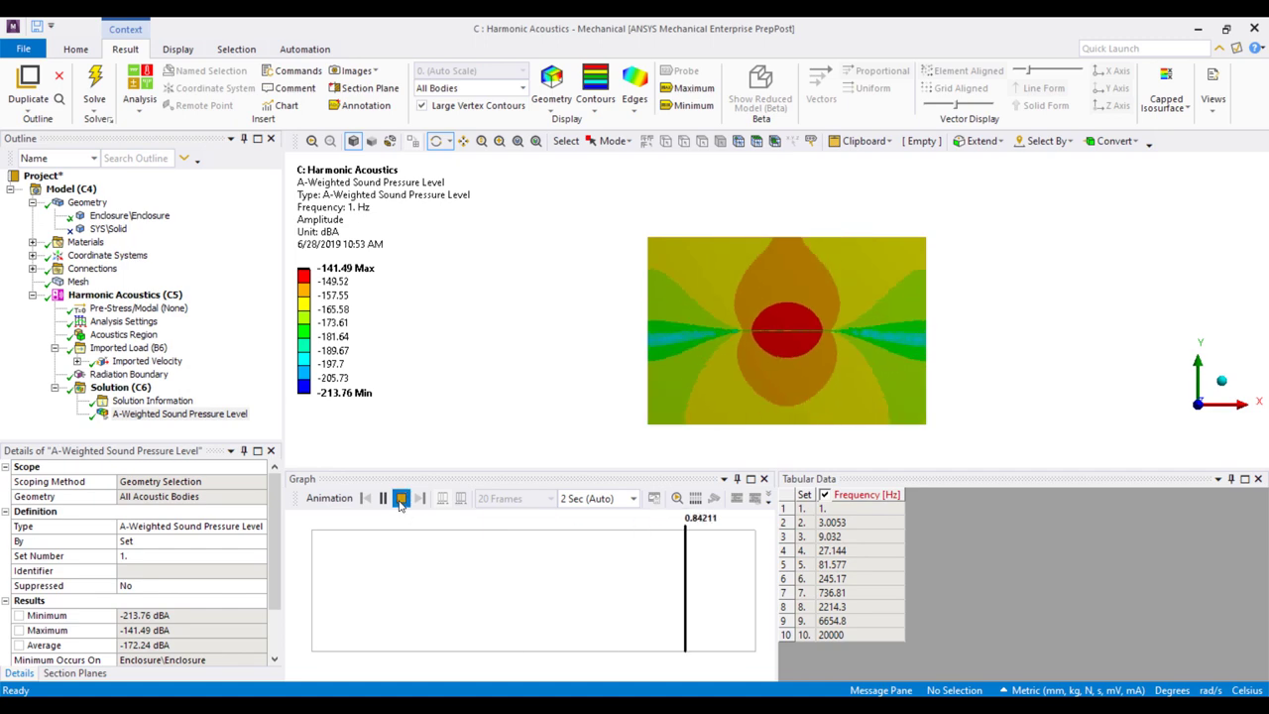
Step: Insert a Far-field SPL Mic result in Solution (C6) and change its type to Far-field A-Weighted SPL Mic
left_click(119, 387)
right_click(117, 390)
mouse_move(198, 399)
mouse_move(376, 400)
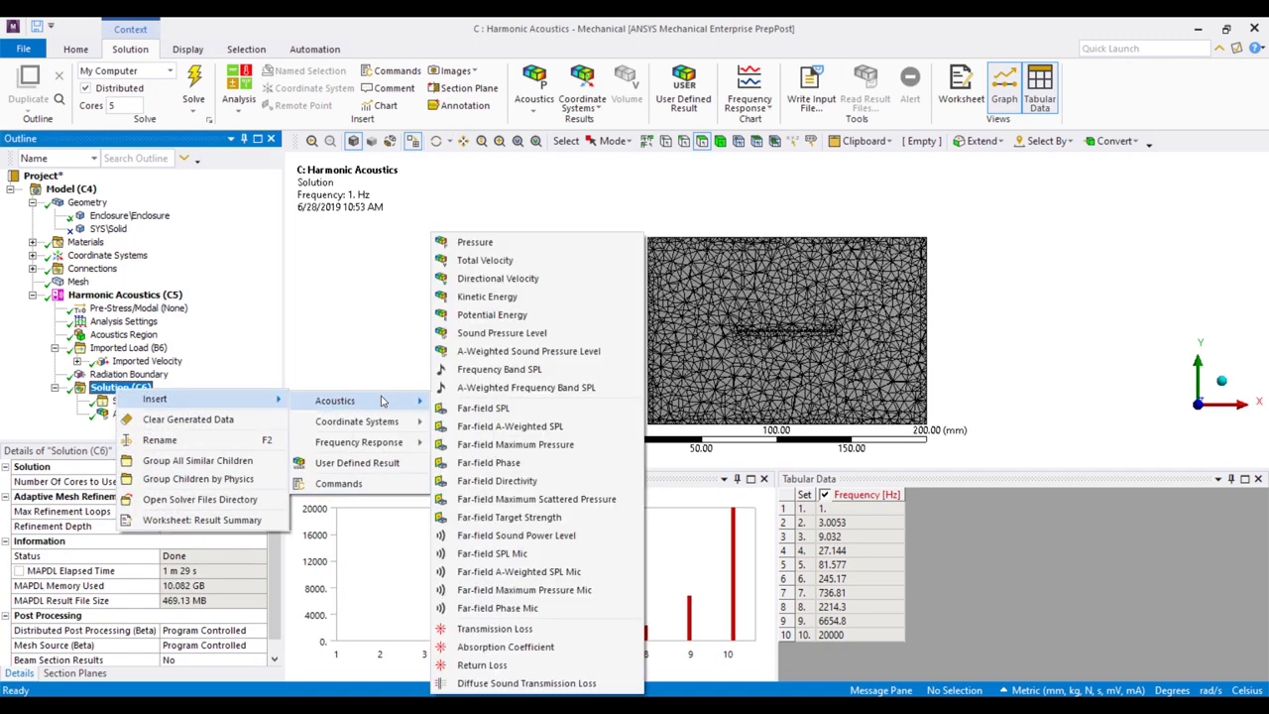
left_click(513, 554)
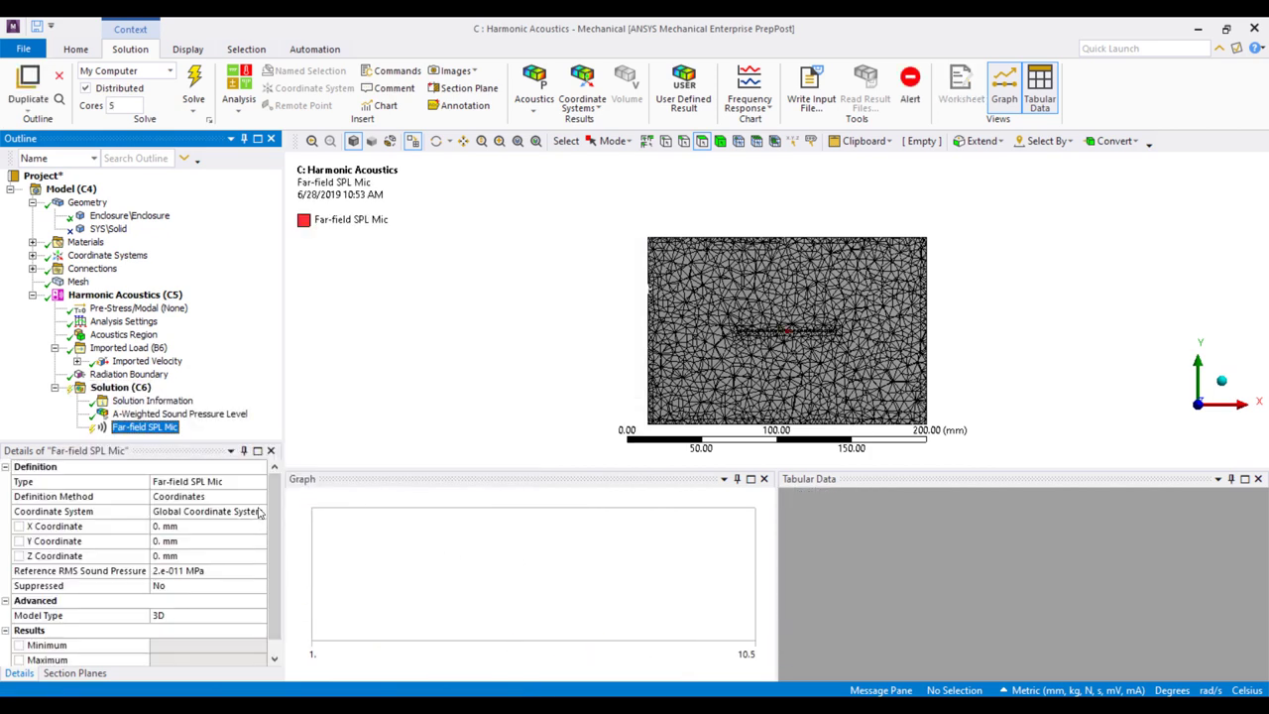
left_click(256, 483)
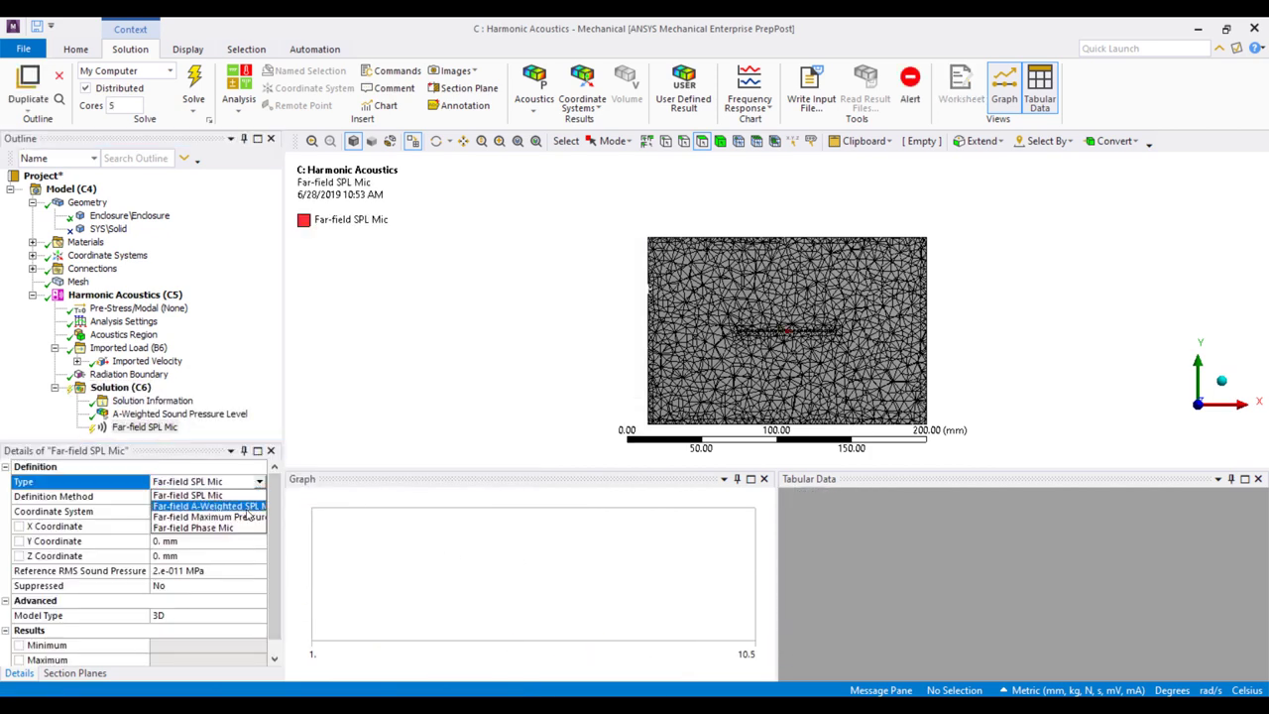
left_click(246, 507)
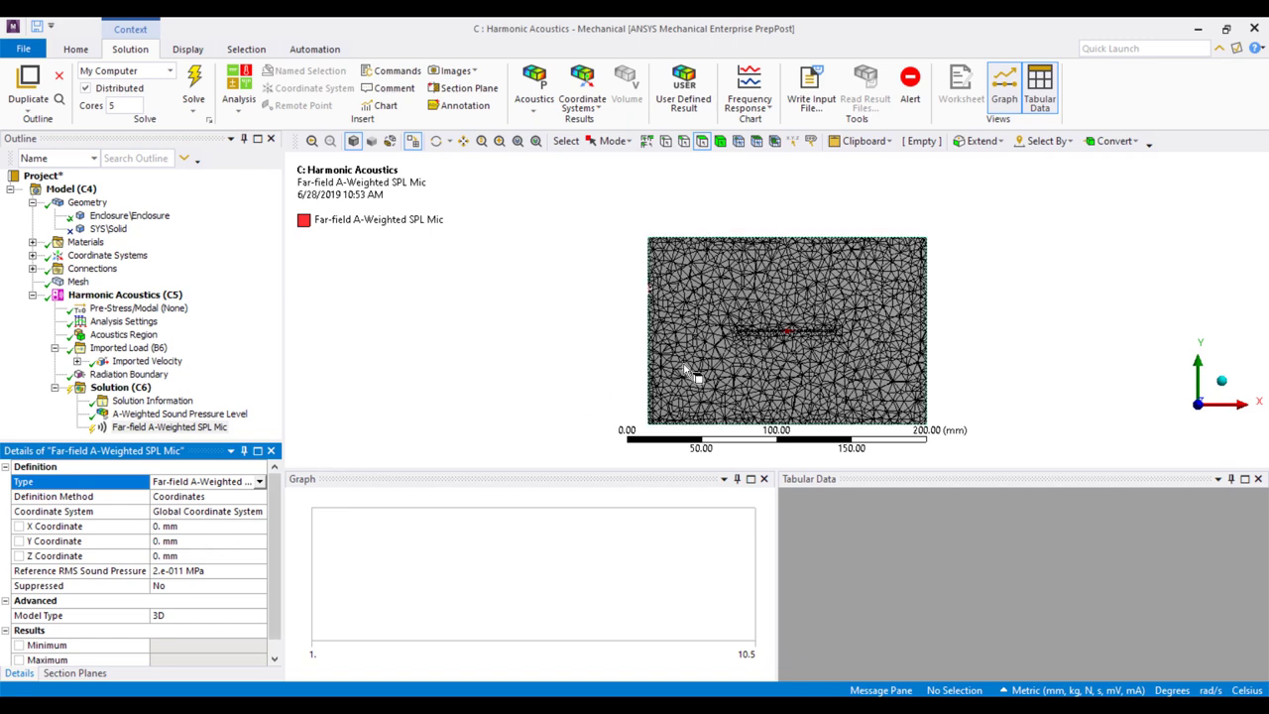
Step: Disable Section Plane 1 and hide the mesh so the microphone point can be seen inside the transparent enclosure
middle_click_drag(699, 369, 633, 373)
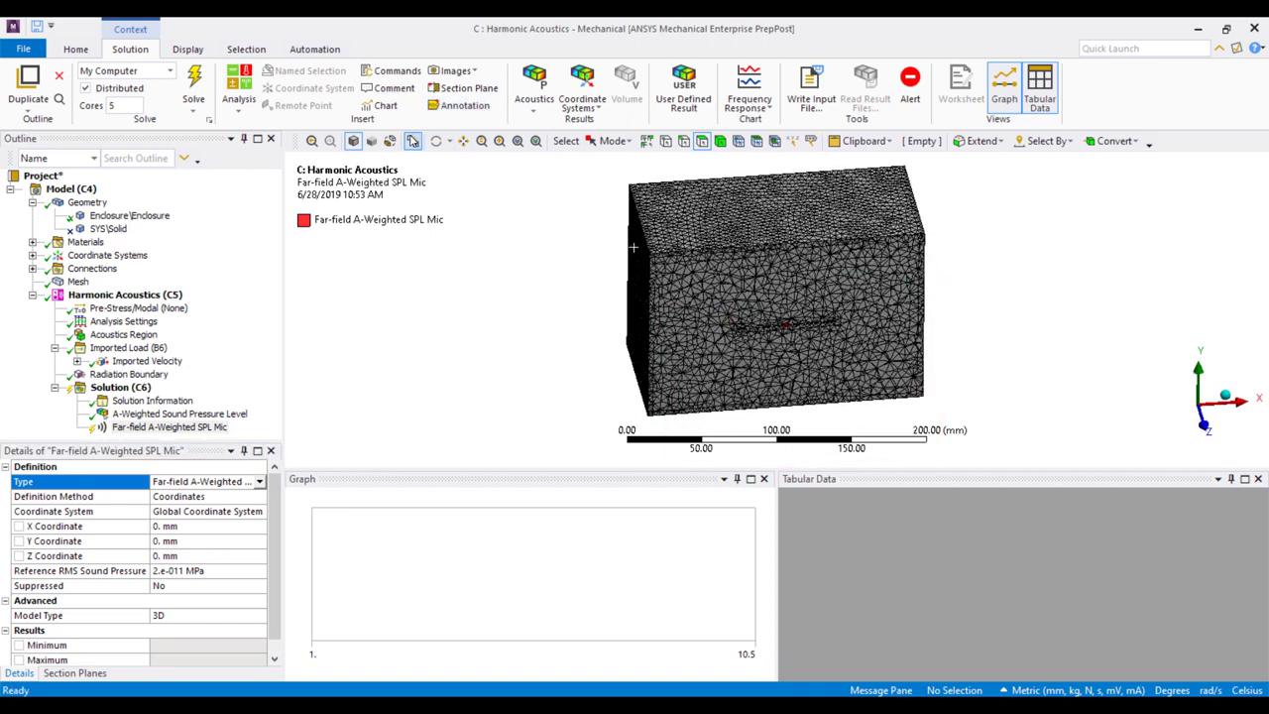
left_click(75, 672)
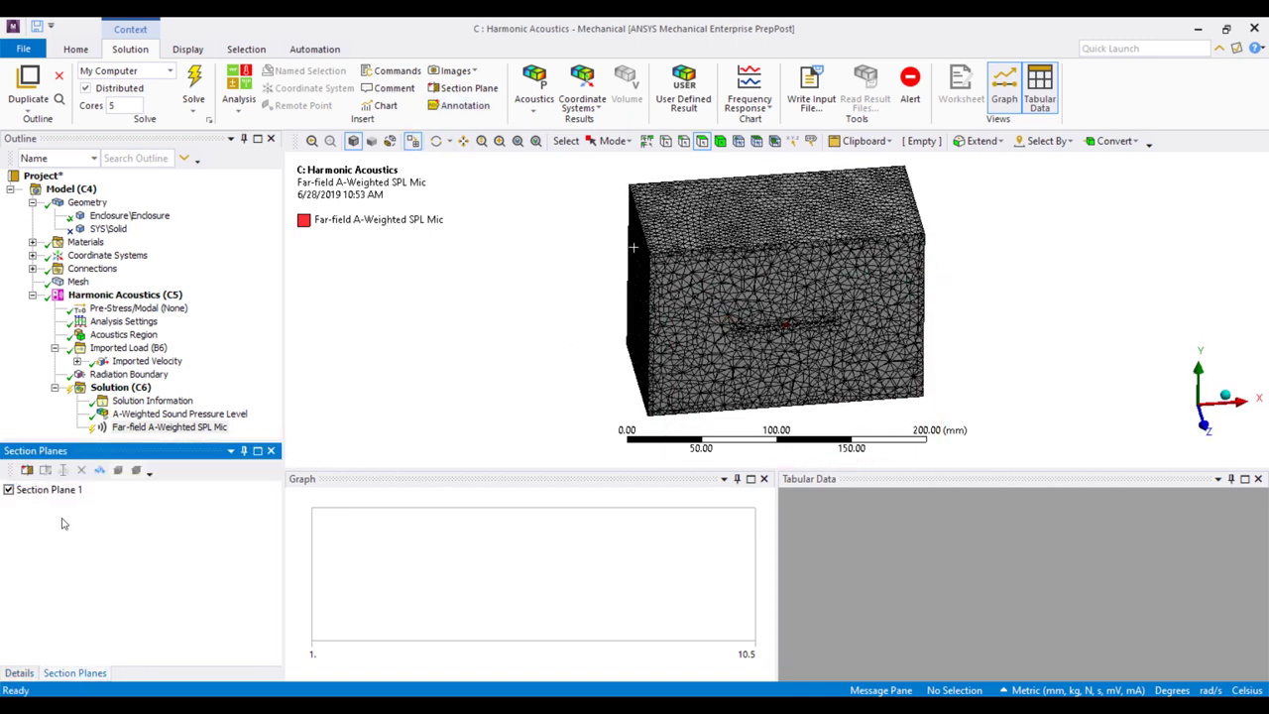
left_click(9, 490)
left_click(186, 50)
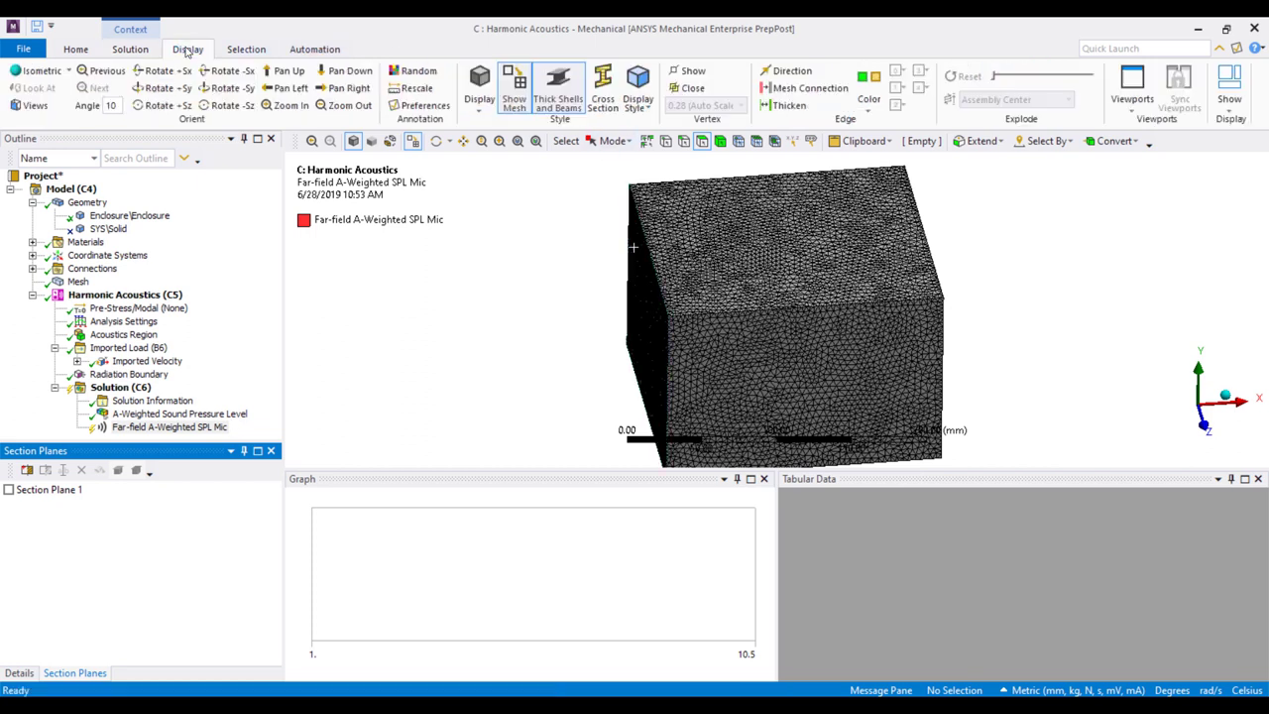
left_click(513, 91)
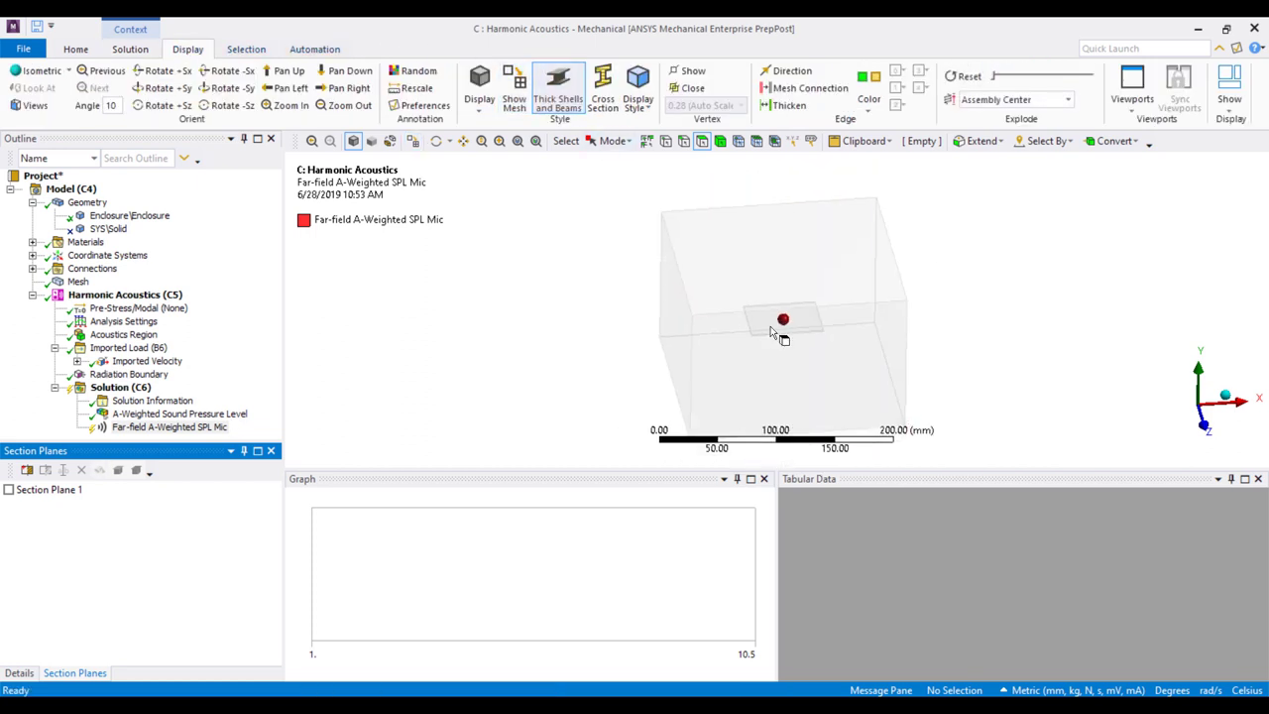
scroll(771, 334, "up", 3)
mouse_move(764, 340)
middle_mouse_down()
mouse_move(759, 303)
mouse_move(768, 338)
middle_mouse_up()
Step: Place the far-field microphone above the plate at a Y coordinate of 50 mm and evaluate its result
left_click(18, 673)
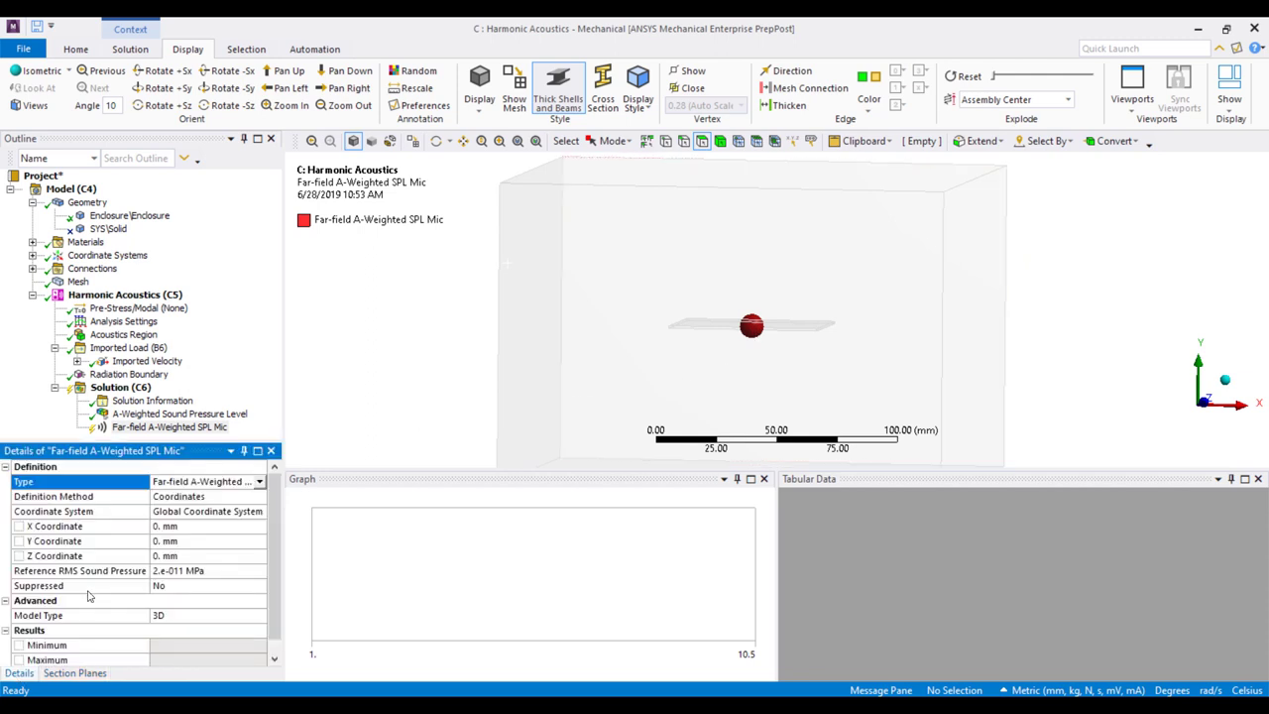
left_click(206, 543)
type("50")
key("Return")
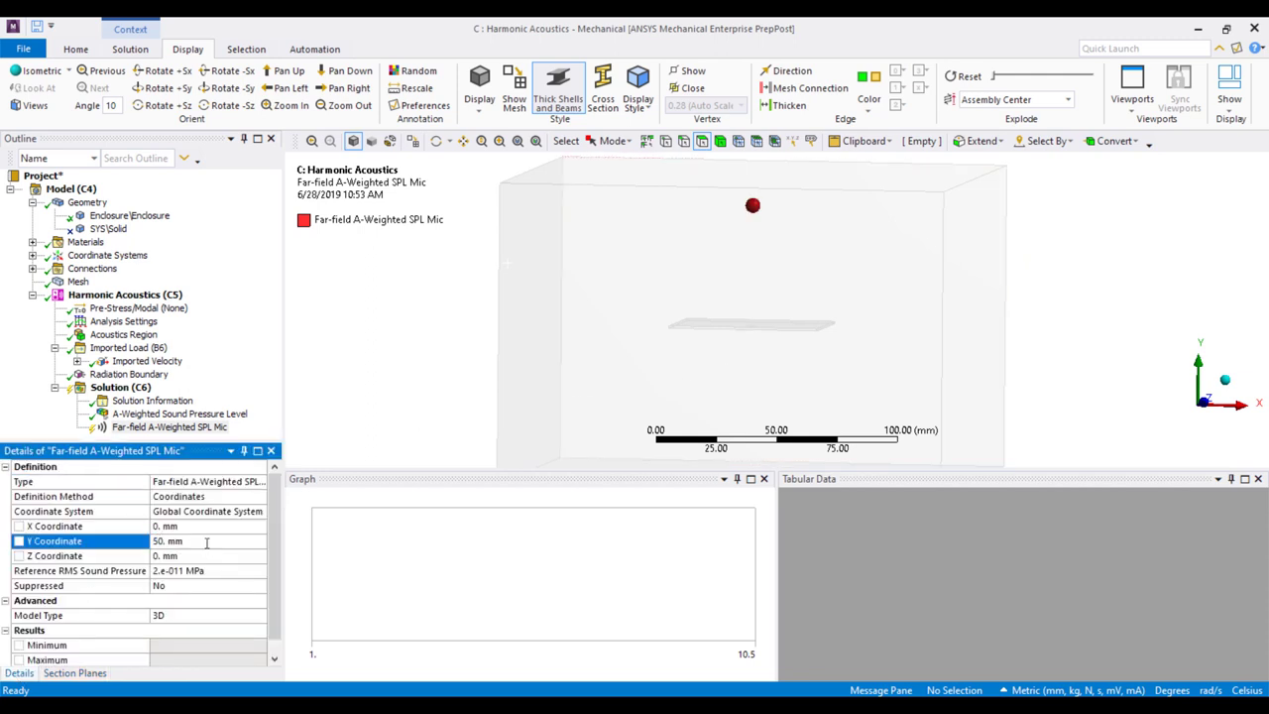
right_click(159, 426)
left_click(243, 169)
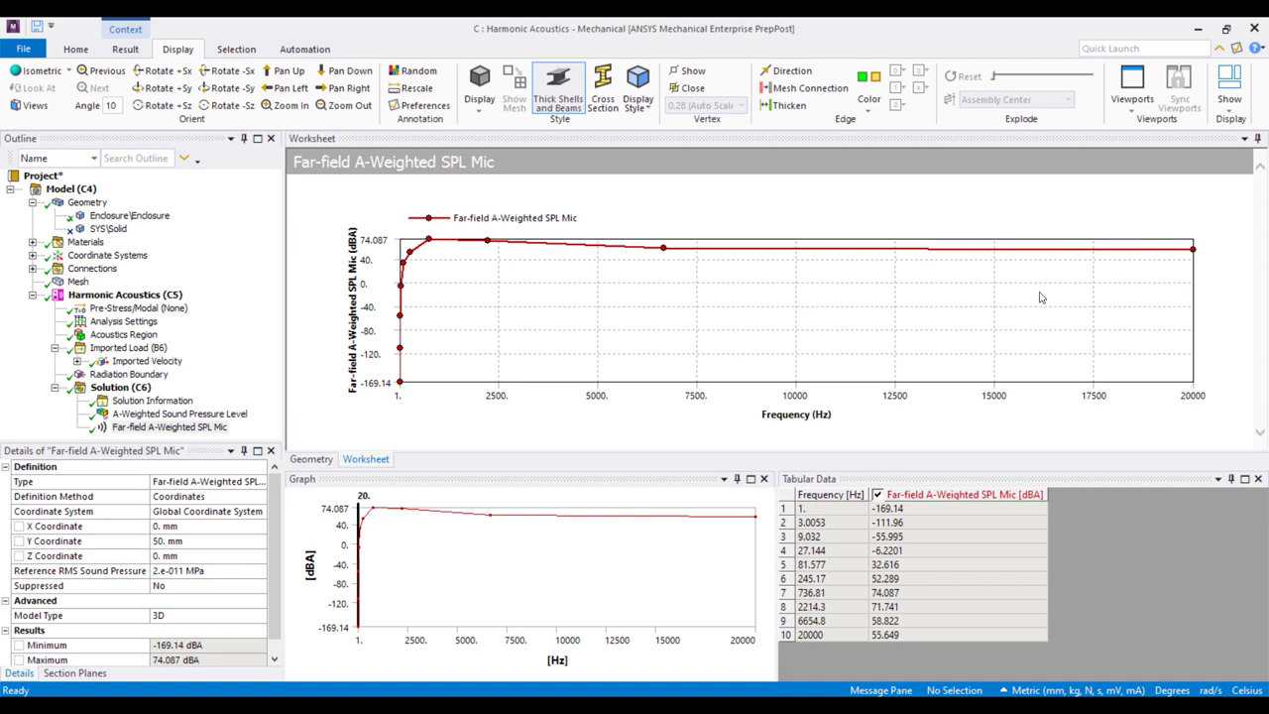
Step: Examine the far-field microphone's result details and its table of A-weighted SPL against frequency
left_click(275, 625)
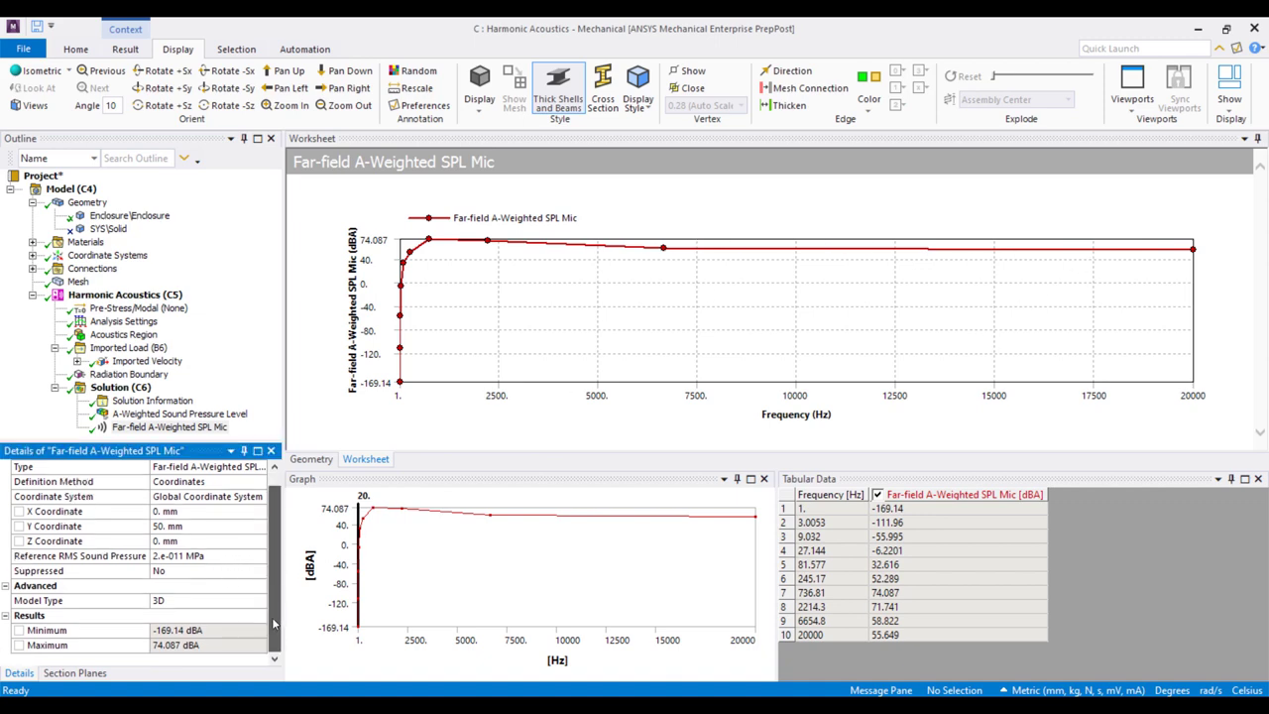
left_click_drag(274, 614, 285, 560)
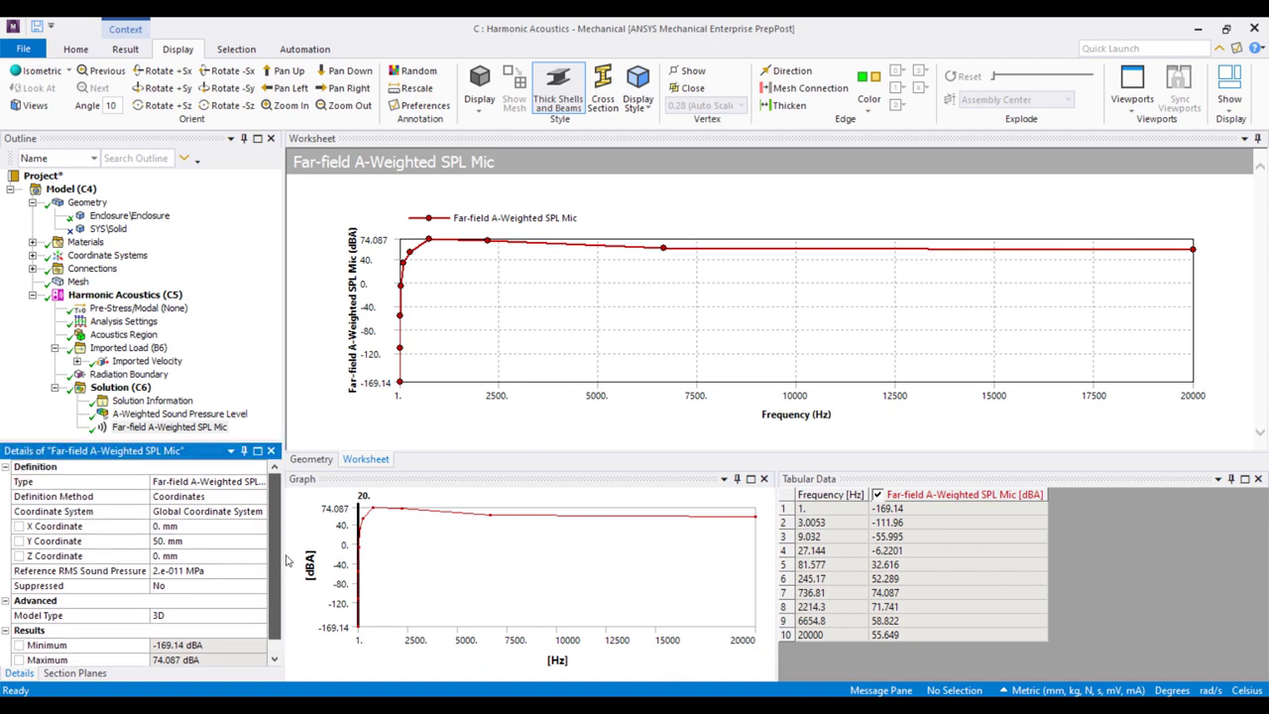
left_click_drag(822, 516, 920, 639)
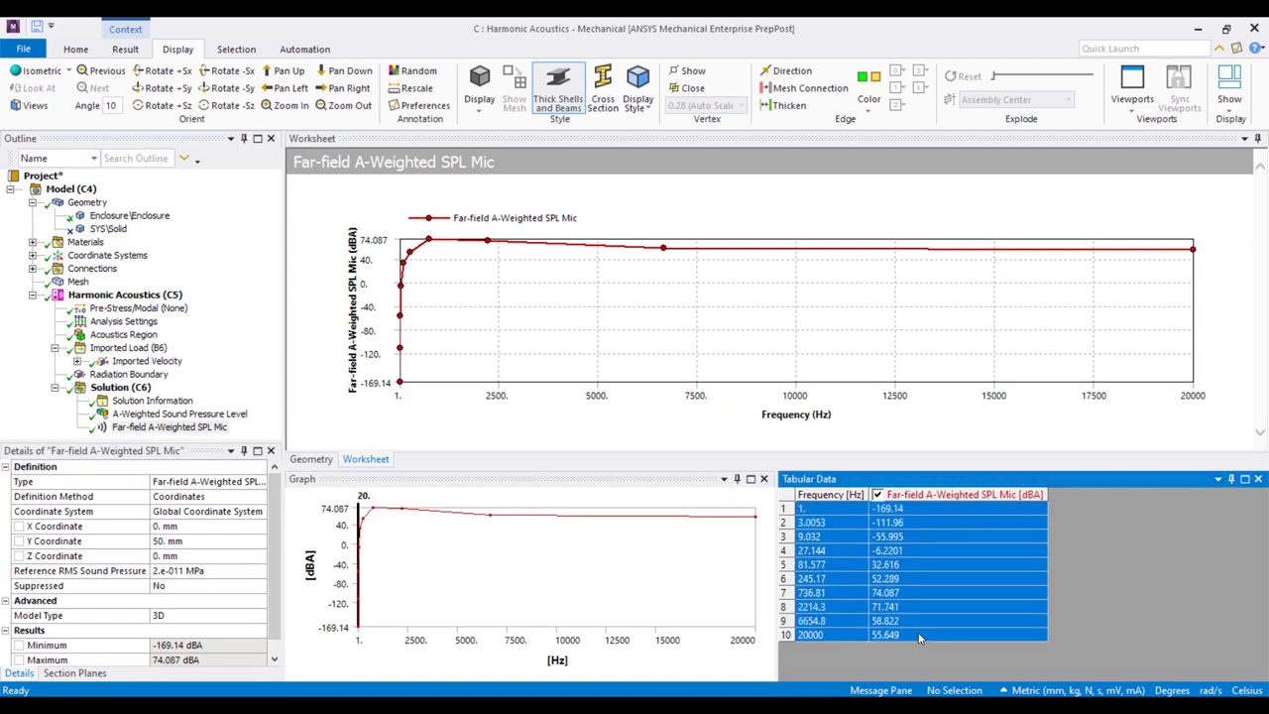
right_click(870, 549)
left_click(911, 560)
left_click(892, 537)
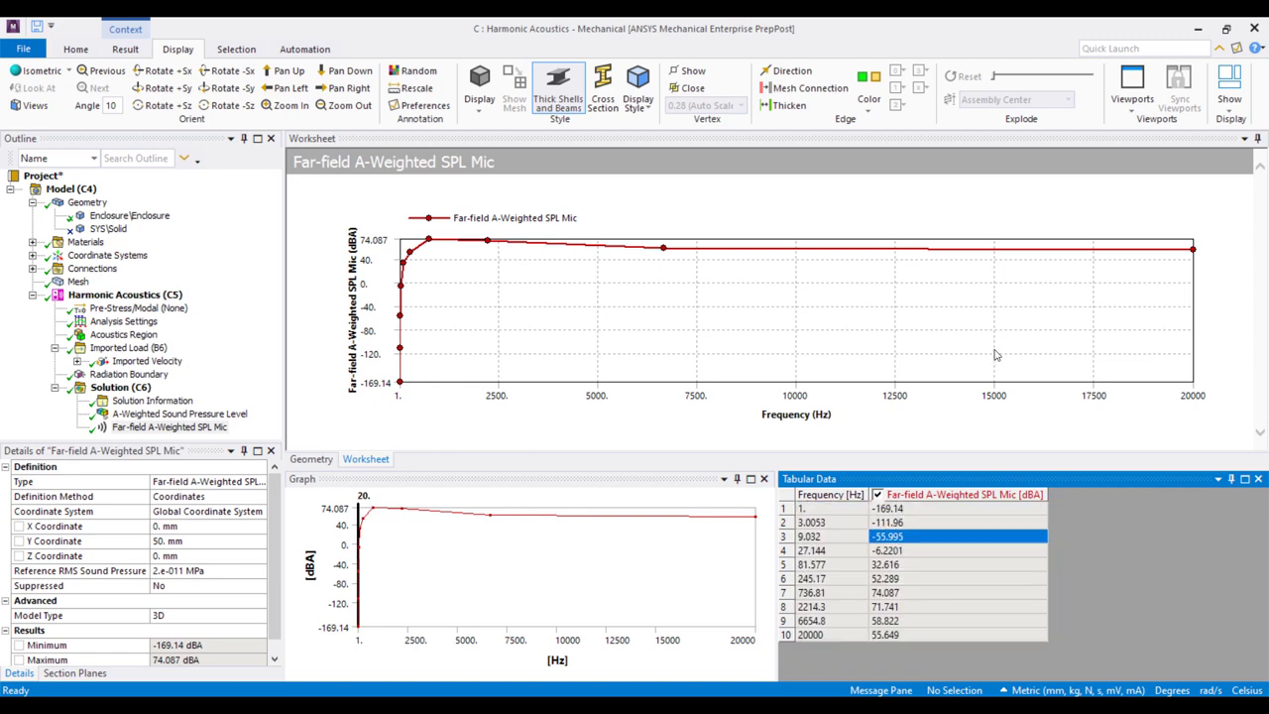
left_click(127, 389)
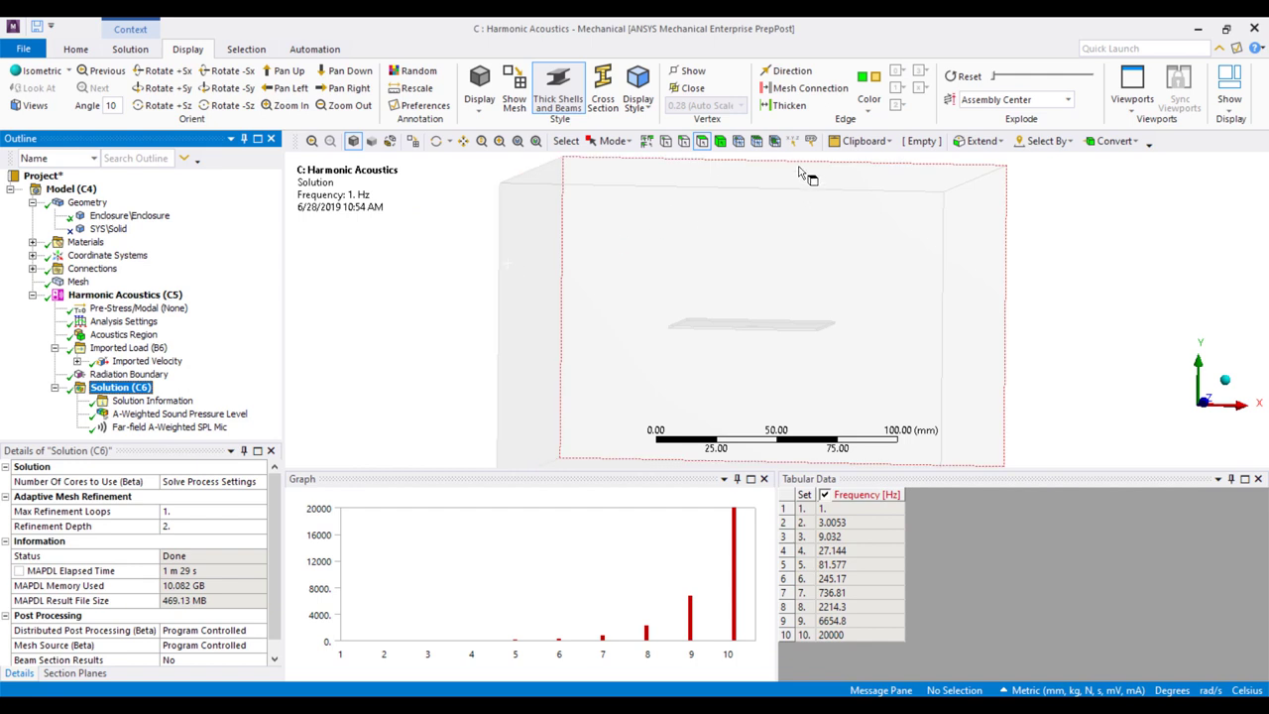
right_click(127, 391)
mouse_move(174, 398)
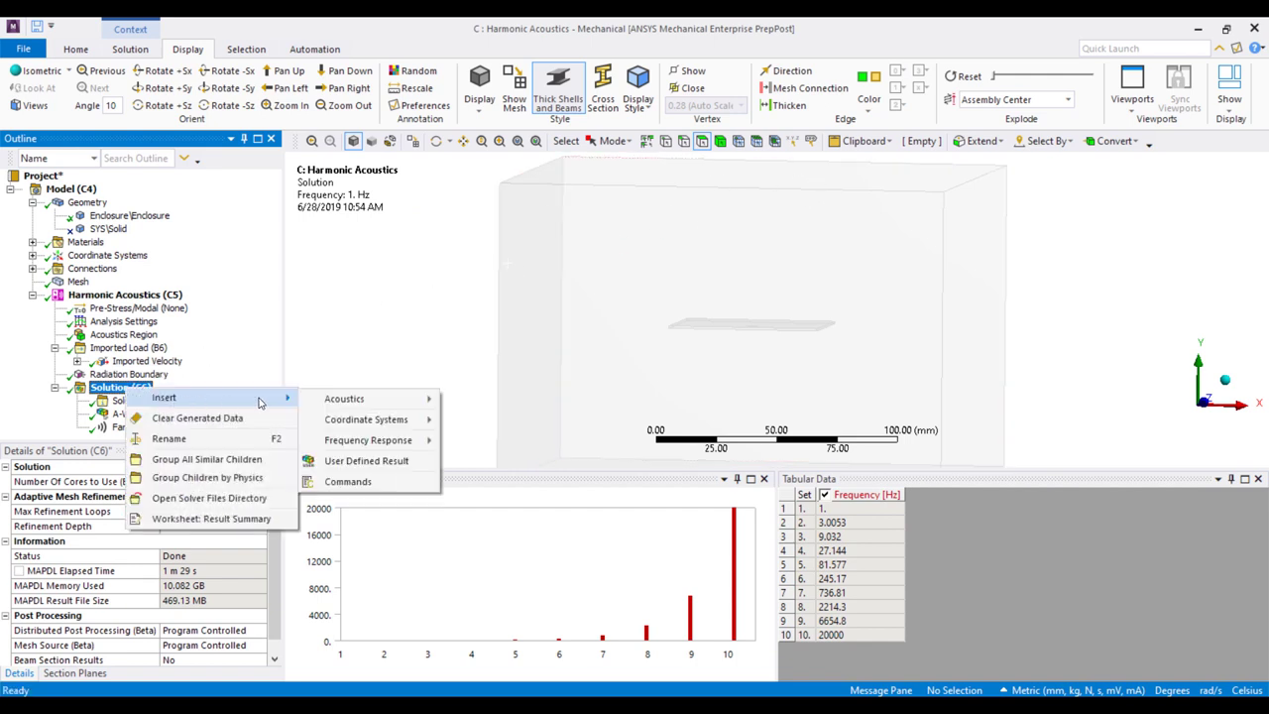
mouse_move(354, 401)
mouse_move(438, 420)
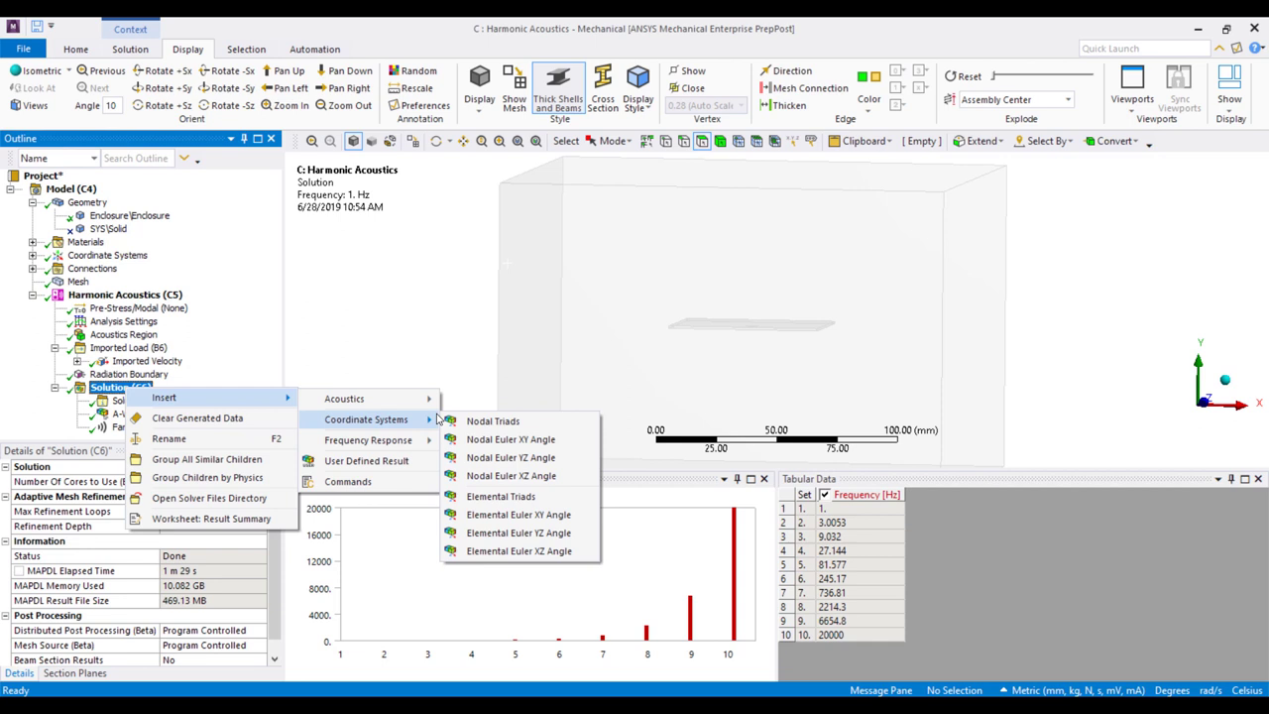
left_click(443, 309)
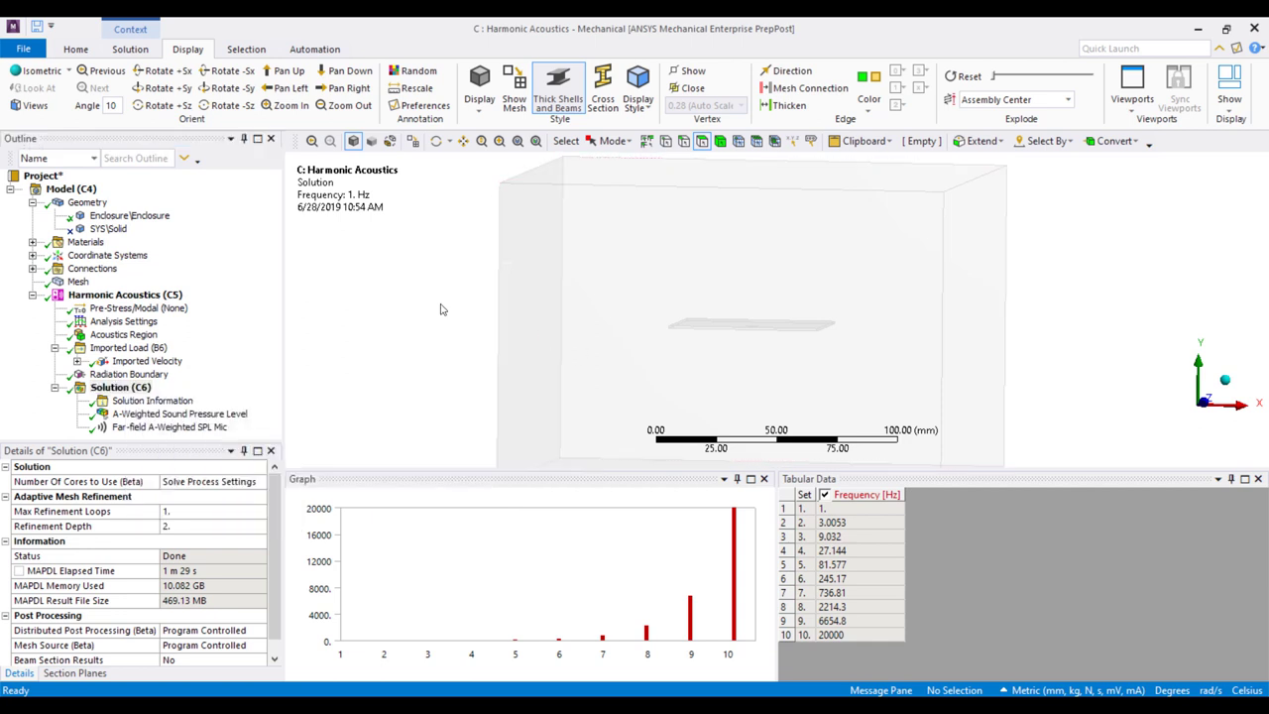